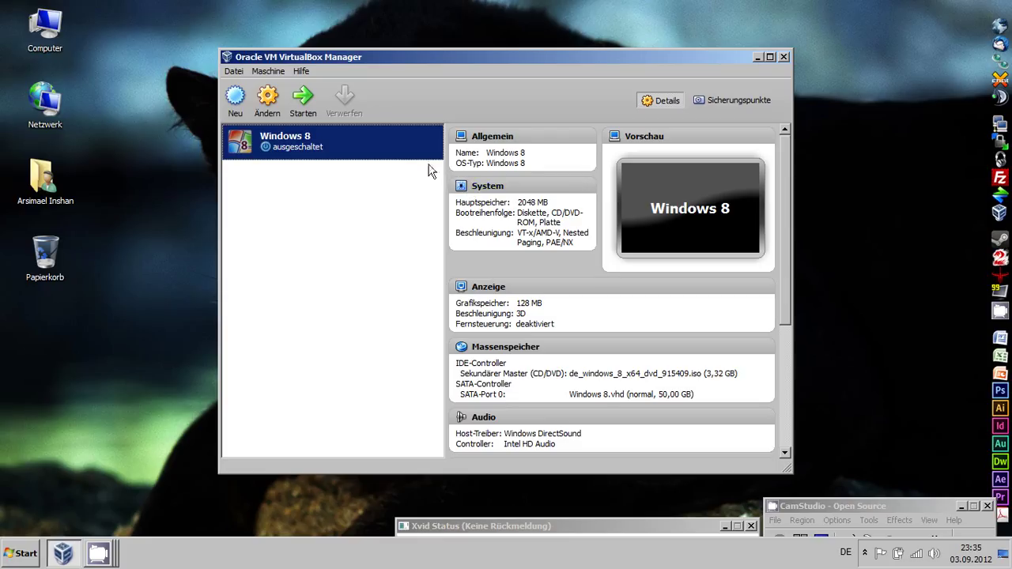
Step: Start the Windows 8 virtual machine and move its window toward the centre
{"action": "left_click", "coordinate": [302, 95]}
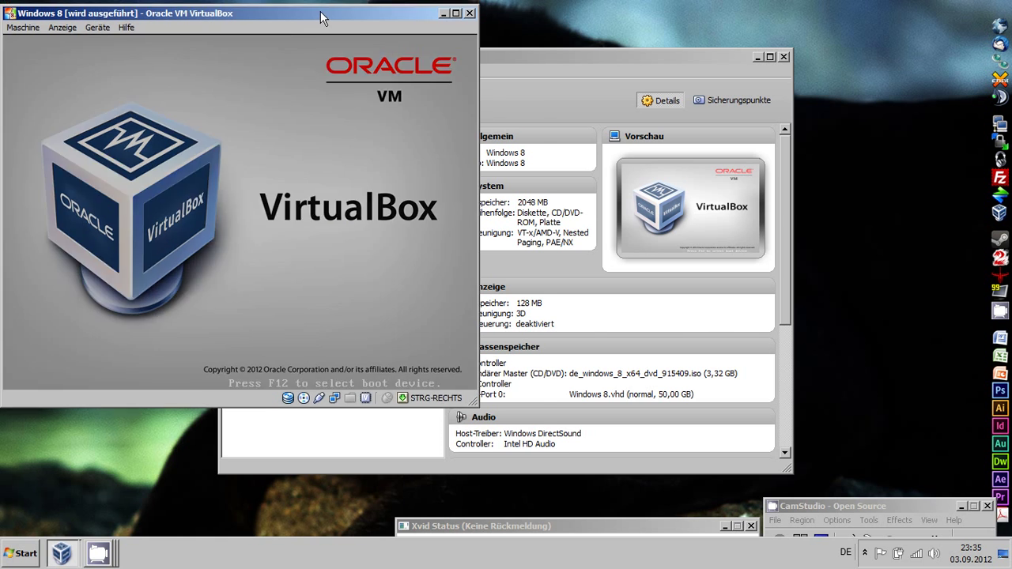
{"action": "left_click_drag", "start_coordinate": [320, 11], "coordinate": [584, 31]}
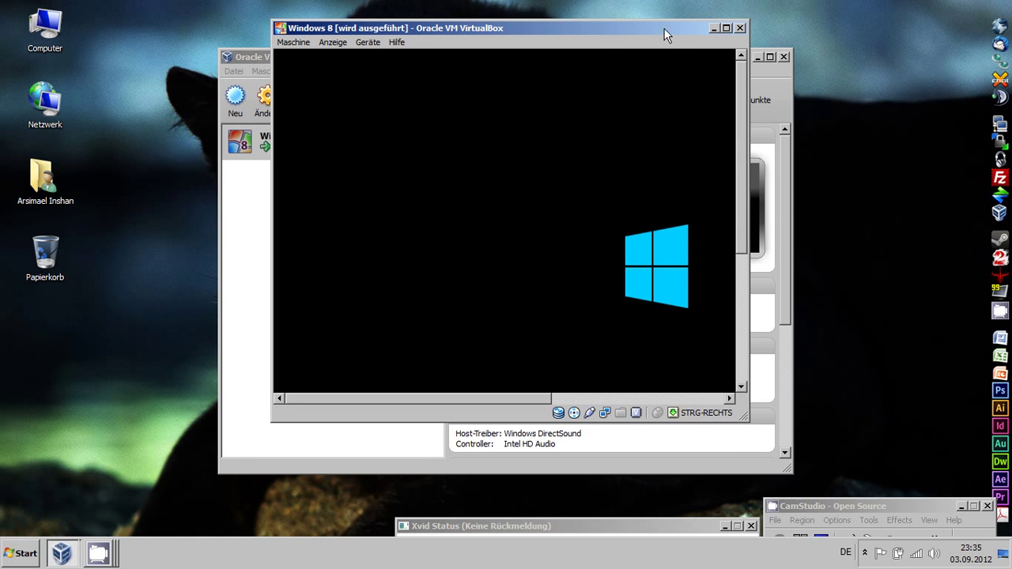
{"action": "left_click", "coordinate": [368, 43]}
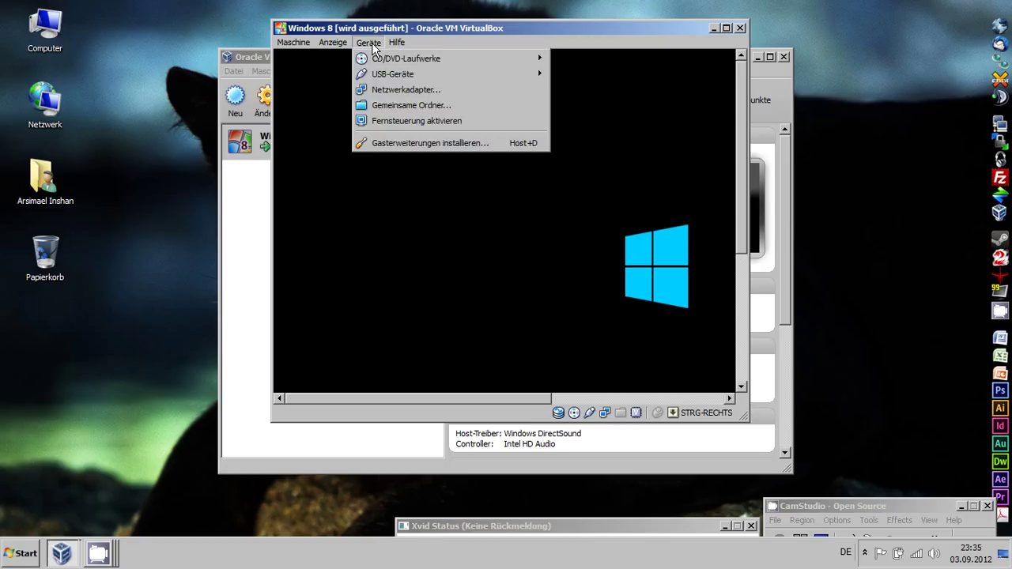
{"action": "left_click", "coordinate": [370, 43]}
{"action": "left_click", "coordinate": [340, 41]}
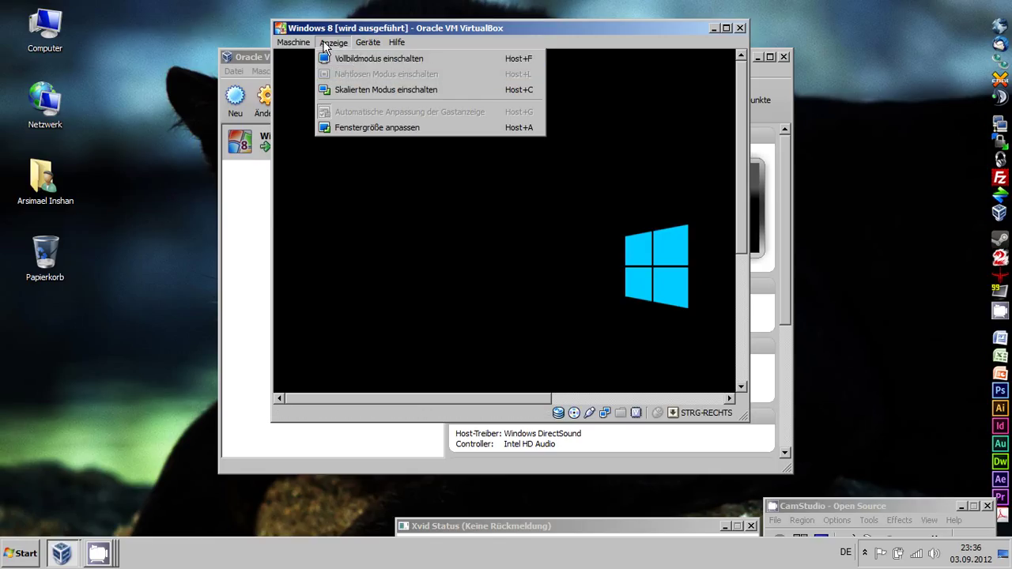
{"action": "left_click", "coordinate": [355, 32]}
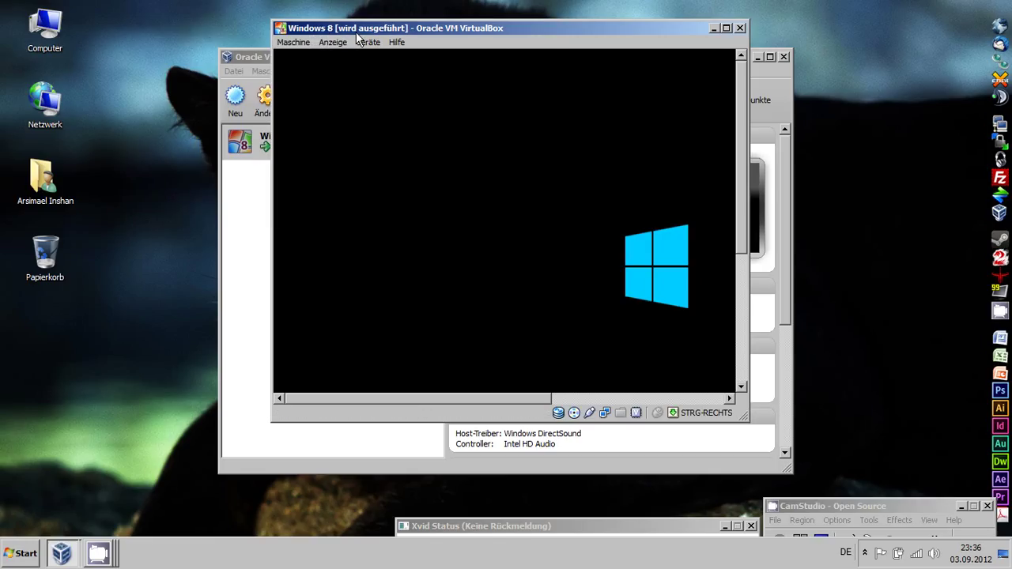
Step: Maximize the VM window and permanently dismiss the mouse-integration notice
{"action": "double_click", "coordinate": [356, 32]}
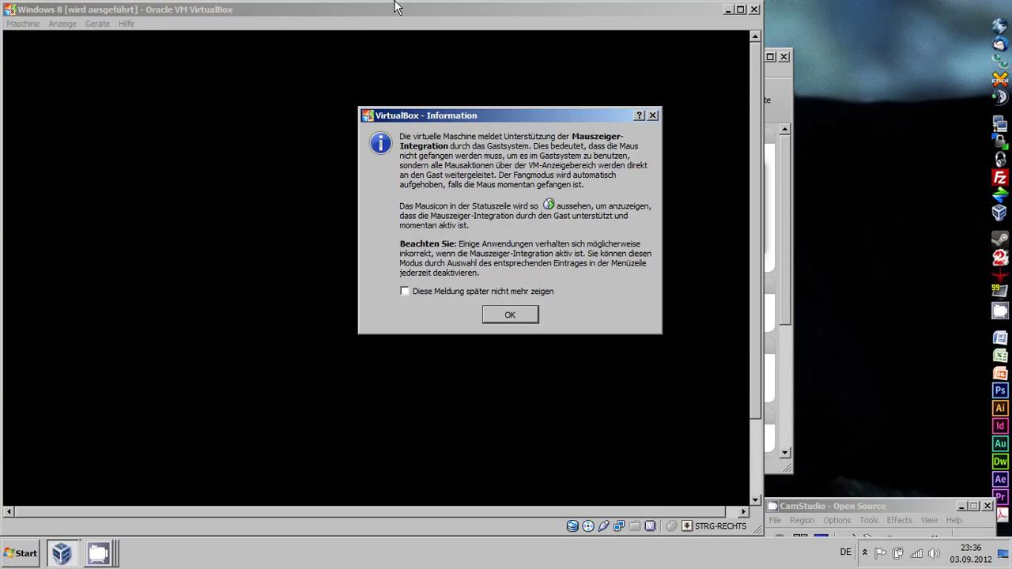
{"action": "left_click", "coordinate": [520, 291]}
{"action": "left_click", "coordinate": [518, 315]}
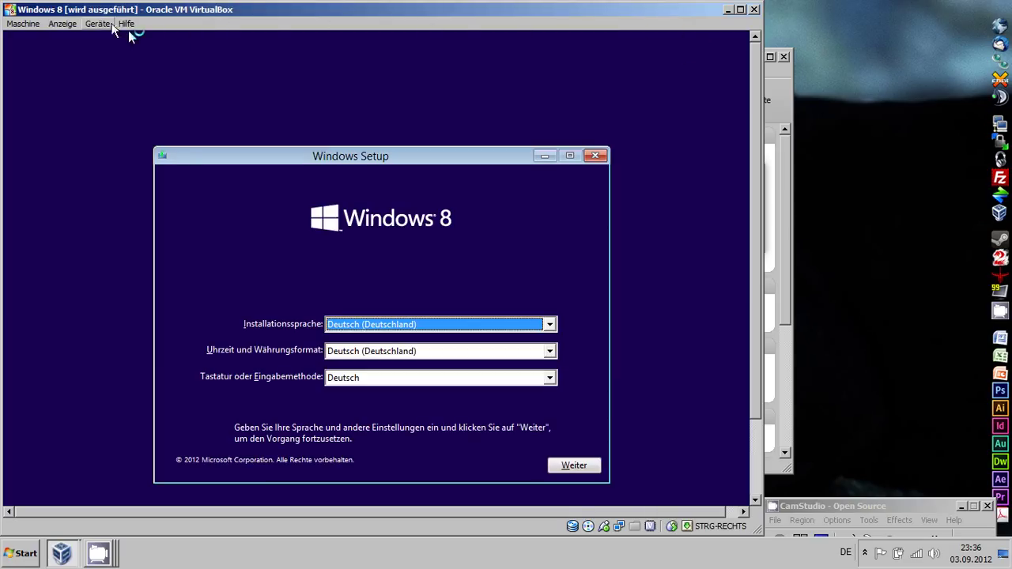
Step: Switch the VM to full screen via Anzeige, suppressing the full-screen notice
{"action": "left_click", "coordinate": [94, 24]}
{"action": "mouse_move", "coordinate": [71, 25]}
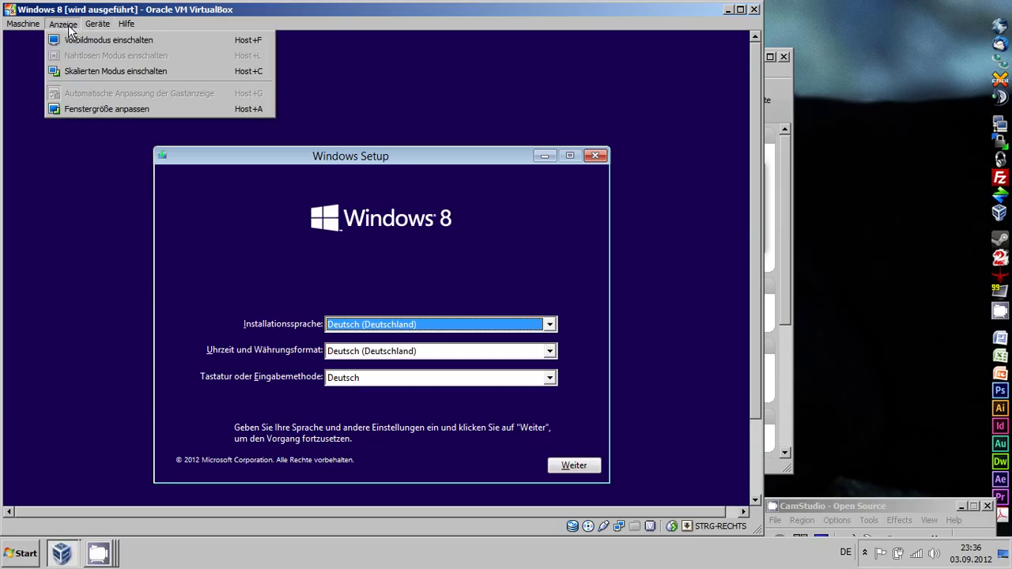
{"action": "left_click", "coordinate": [76, 41]}
{"action": "left_click", "coordinate": [337, 307]}
{"action": "left_click", "coordinate": [338, 328]}
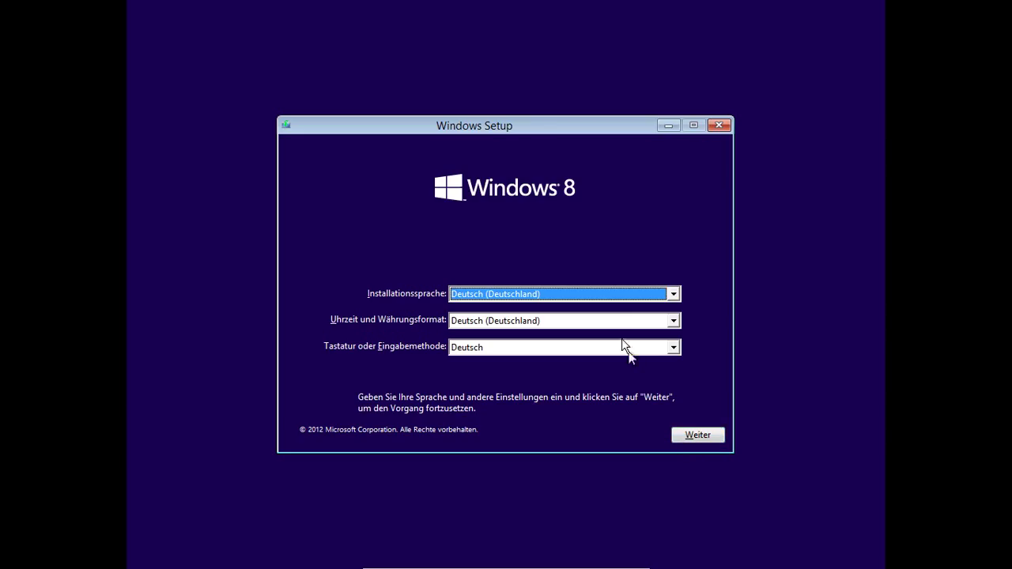
Step: Accept the German language settings in Windows Setup and continue
{"action": "left_click_drag", "start_coordinate": [541, 124], "coordinate": [540, 82]}
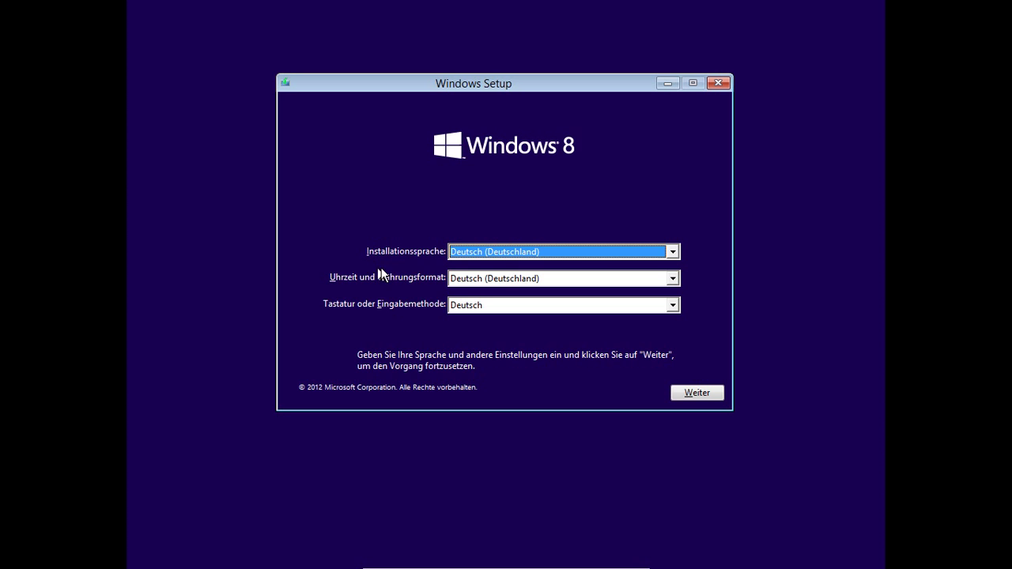
{"action": "left_click_drag", "start_coordinate": [482, 78], "coordinate": [480, 84]}
{"action": "left_click", "coordinate": [698, 399]}
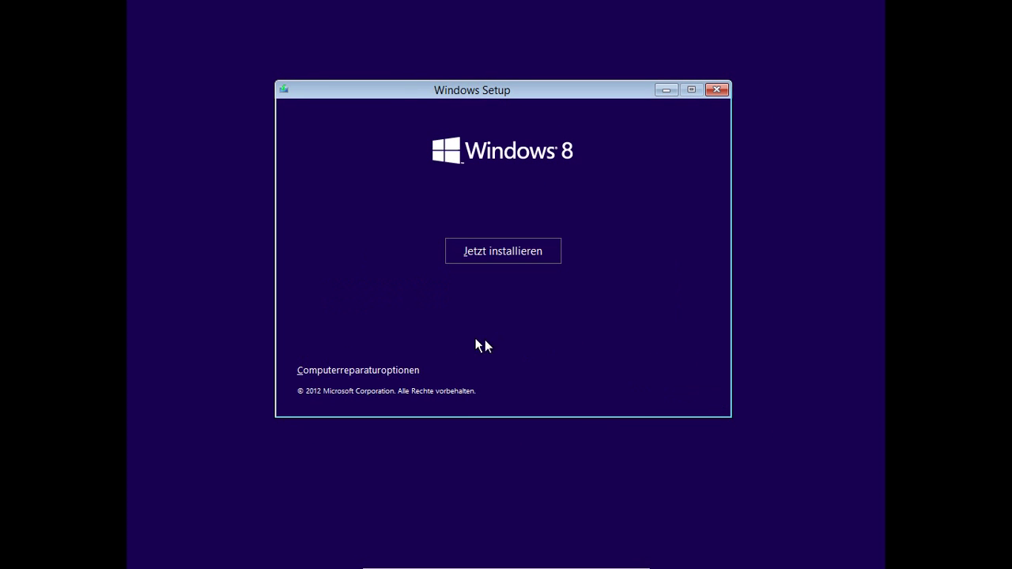
Step: Start the Windows 8 installation, leave full screen, and minimize the VirtualBox Manager
{"action": "left_click", "coordinate": [497, 253]}
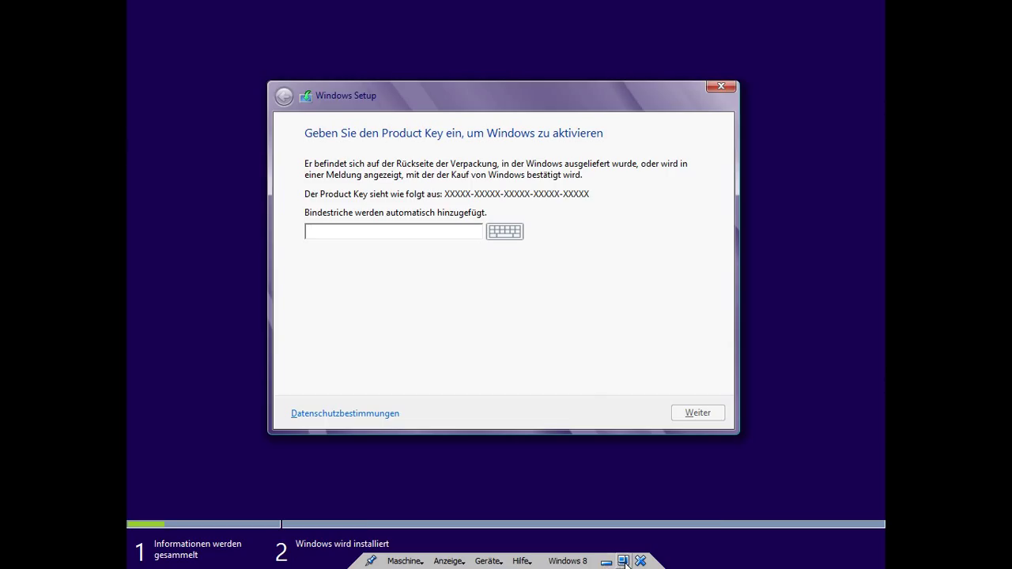
{"action": "key", "text": "ctrl+f"}
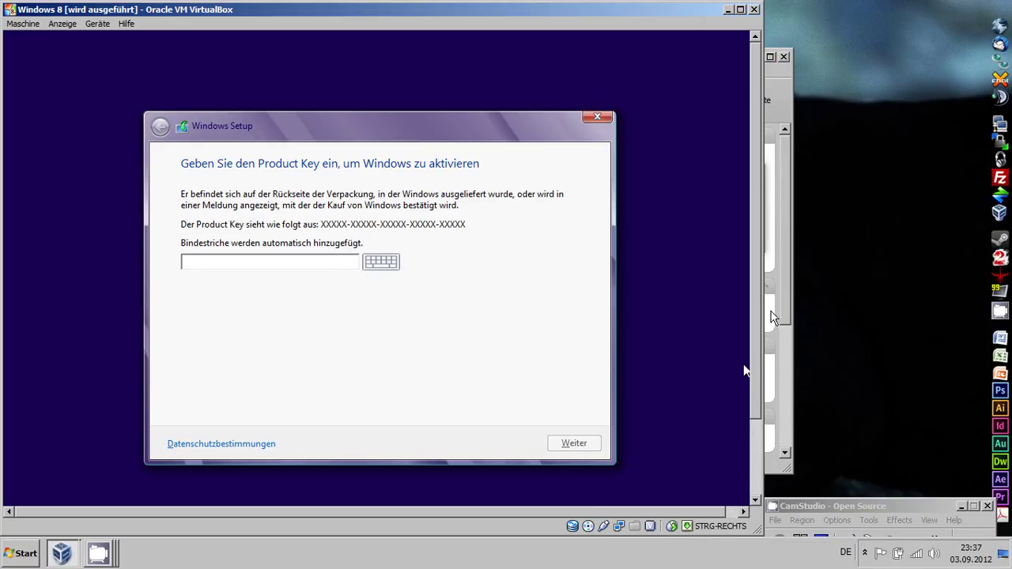
{"action": "left_click", "coordinate": [787, 289]}
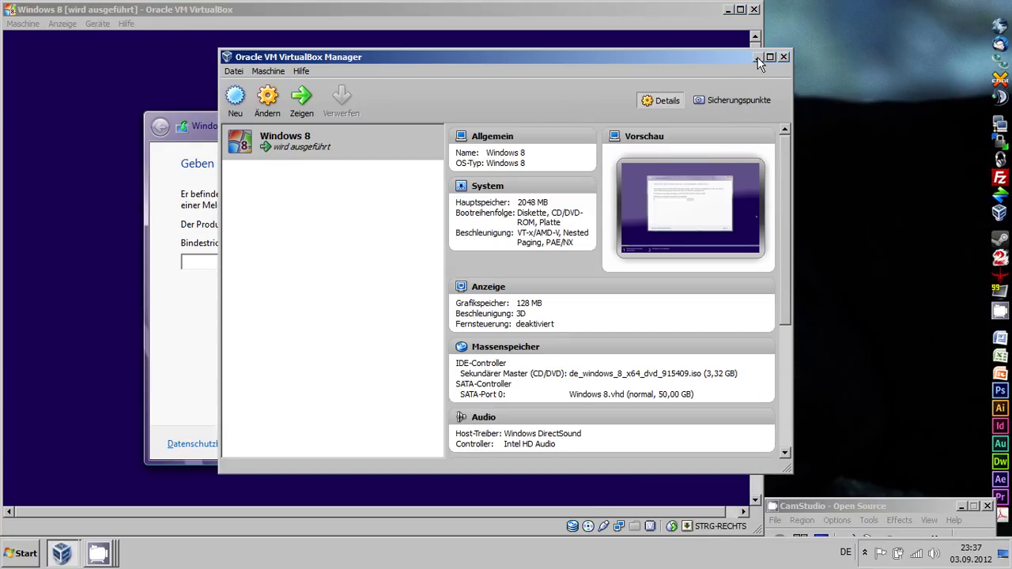
{"action": "left_click", "coordinate": [757, 57]}
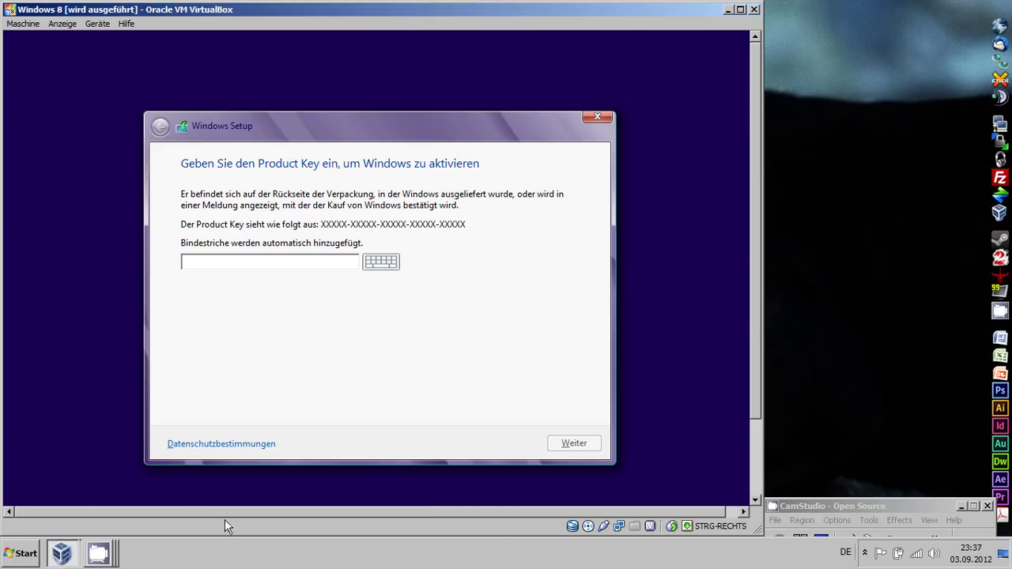
Step: Bring the CamStudio recorder window forward and move it higher up
{"action": "left_click", "coordinate": [106, 561]}
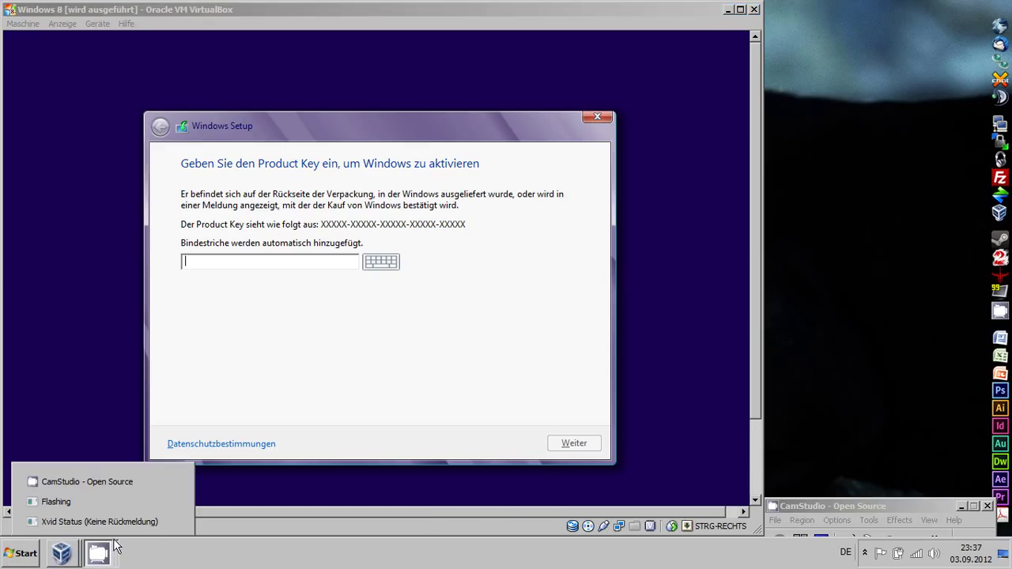
{"action": "left_click", "coordinate": [101, 482]}
{"action": "left_click_drag", "start_coordinate": [830, 513], "coordinate": [857, 323]}
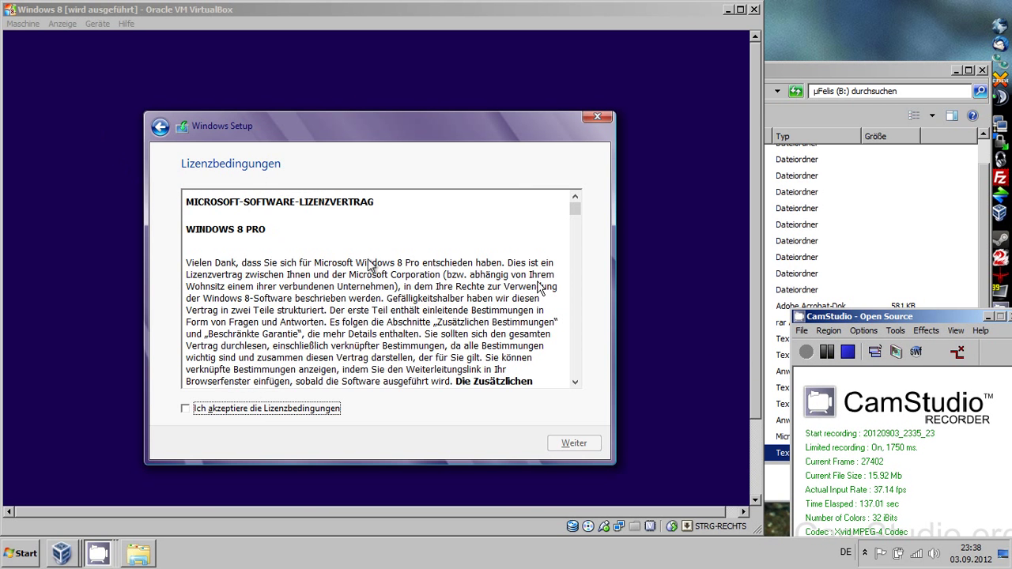
Step: Accept the Windows license terms and choose a custom Windows-only installation
{"action": "left_click", "coordinate": [300, 410]}
{"action": "left_click", "coordinate": [568, 447]}
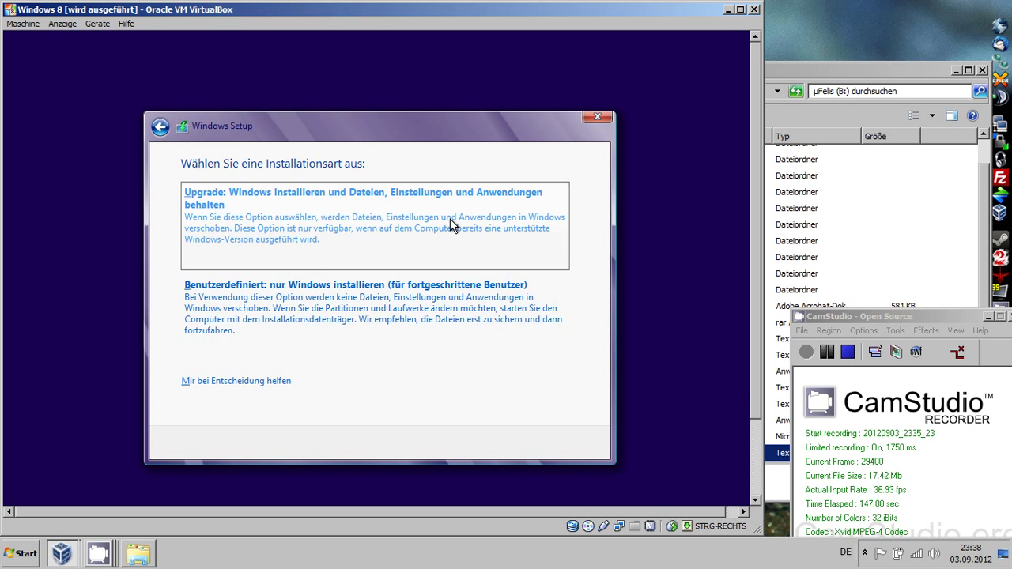
{"action": "left_click", "coordinate": [407, 286]}
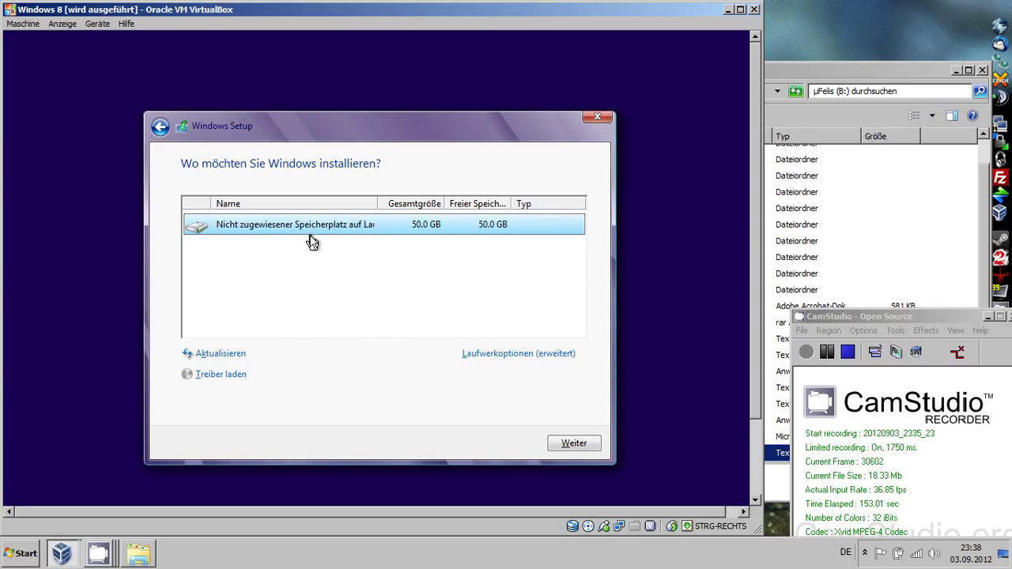
Step: Create a new 51200 MB partition and install Windows onto it
{"action": "left_click", "coordinate": [471, 352]}
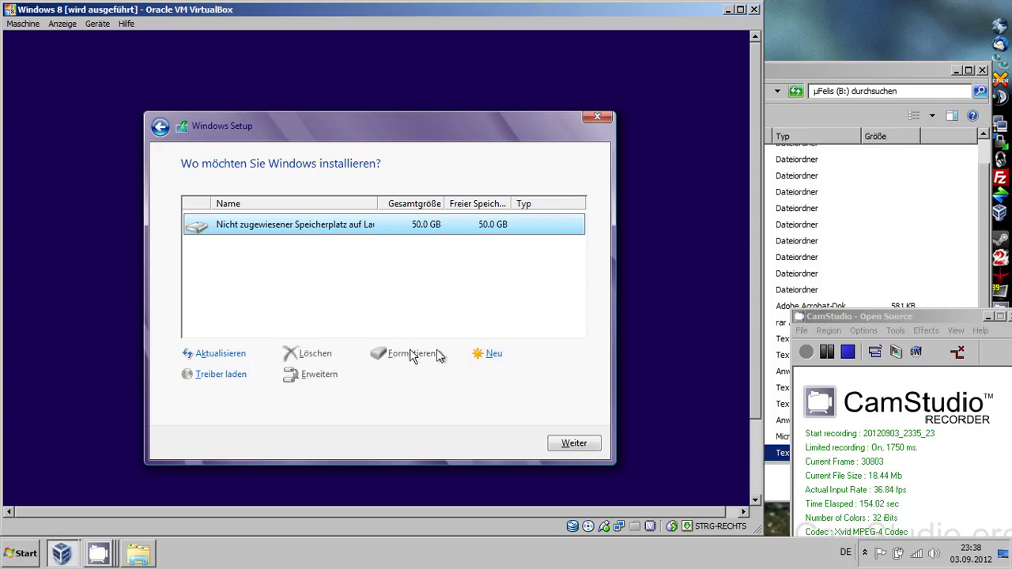
{"action": "left_click", "coordinate": [495, 355]}
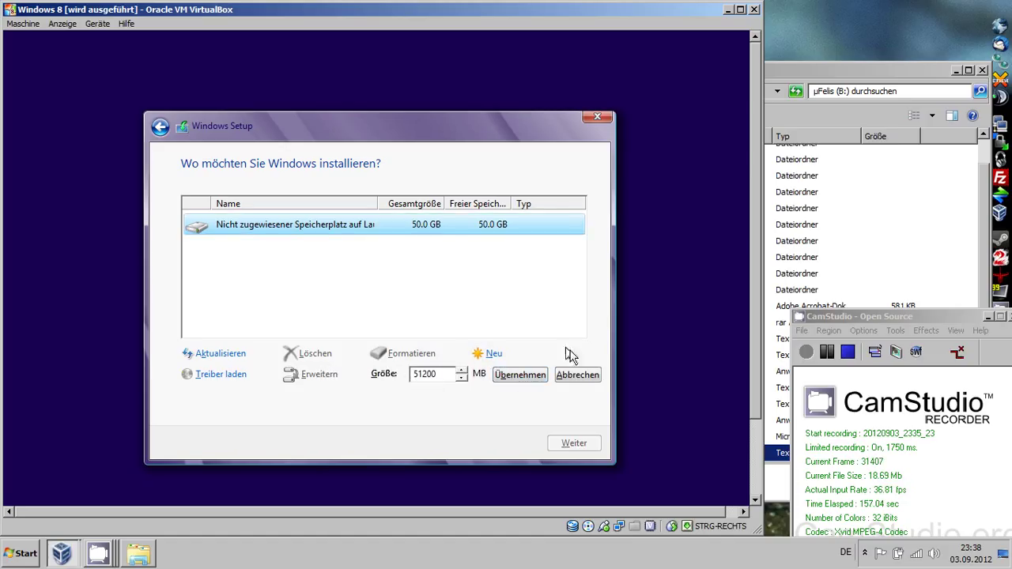
{"action": "left_click", "coordinate": [587, 376]}
{"action": "left_click", "coordinate": [582, 441]}
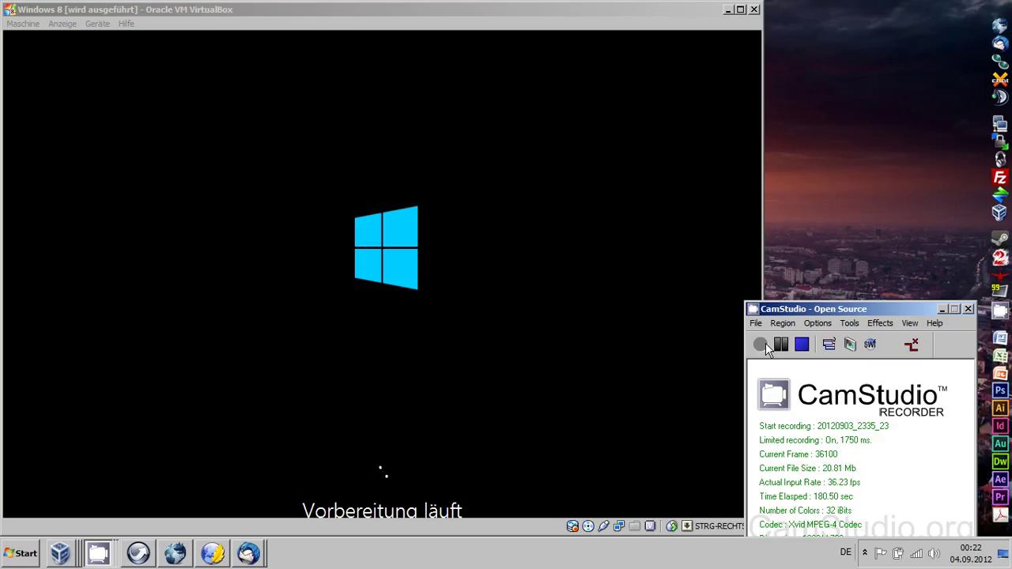
Step: Switch the VM to full screen, exit via the mini toolbar, then re-enable full screen
{"action": "left_click", "coordinate": [64, 24]}
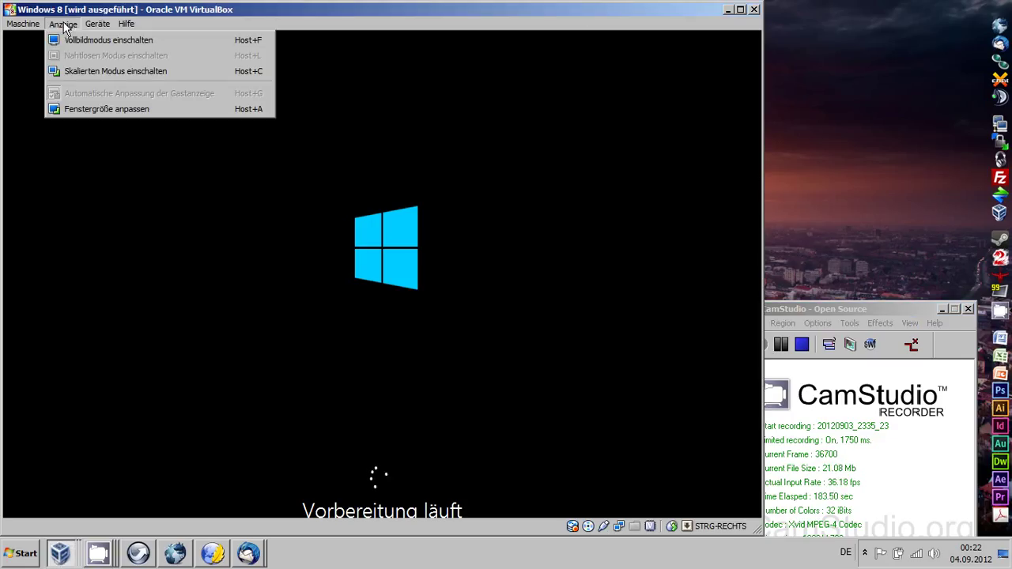
{"action": "left_click", "coordinate": [116, 46]}
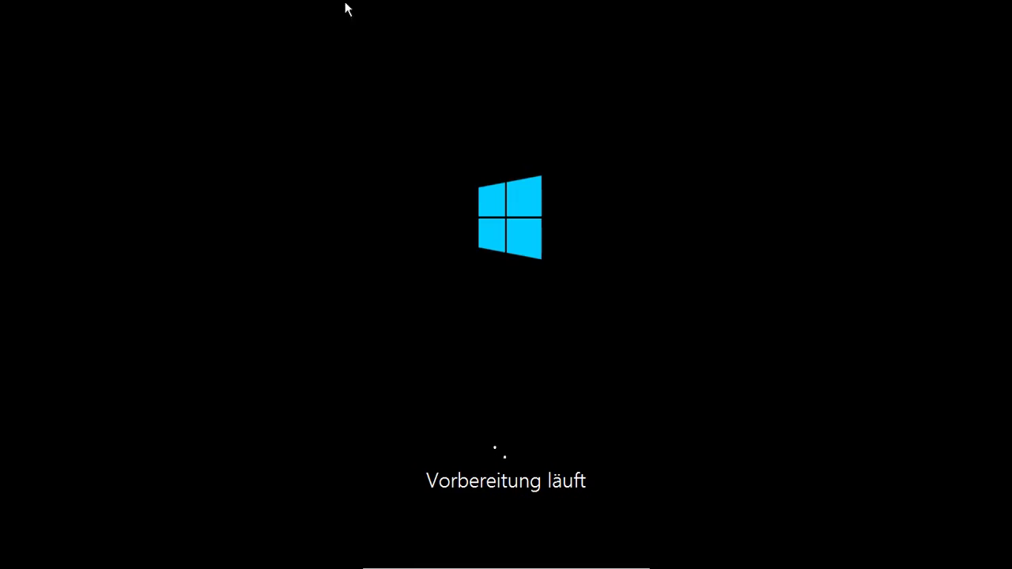
{"action": "mouse_move", "coordinate": [506, 565]}
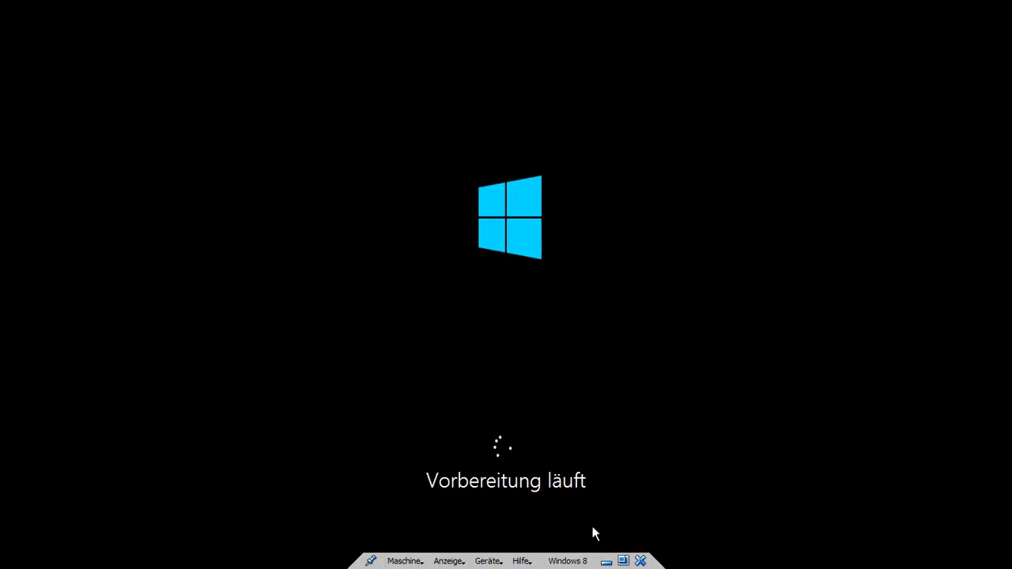
{"action": "left_click", "coordinate": [623, 561]}
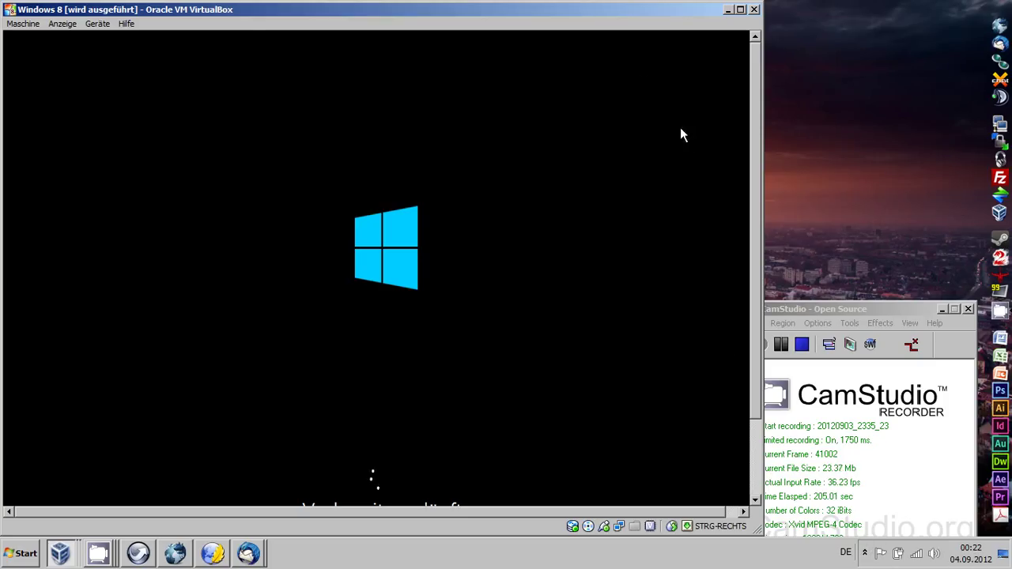
{"action": "left_click", "coordinate": [62, 23]}
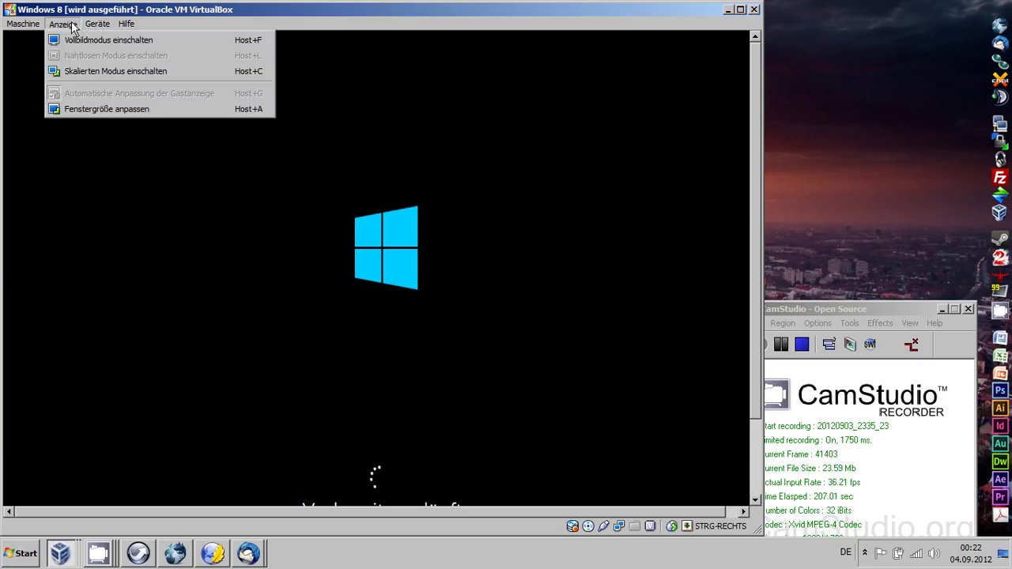
{"action": "left_click", "coordinate": [89, 40]}
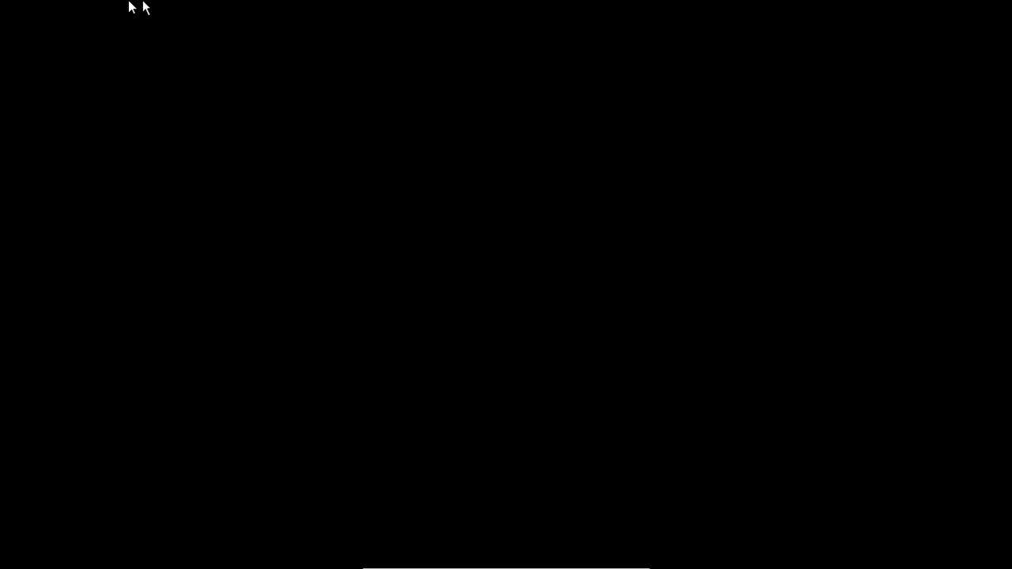
Step: Power off the Windows 8 virtual machine from the full-screen mini toolbar
{"action": "mouse_move", "coordinate": [482, 565]}
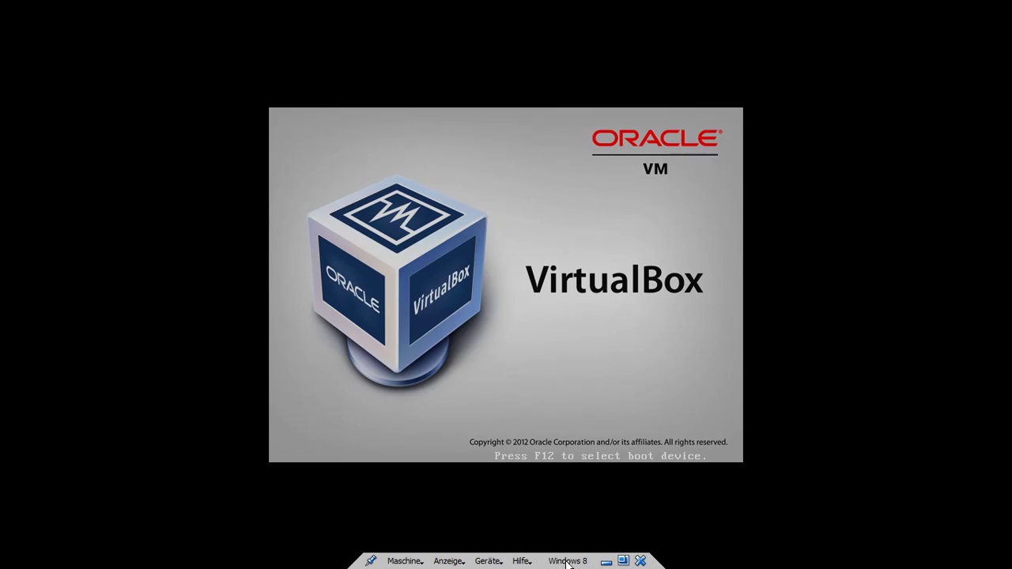
{"action": "left_click", "coordinate": [640, 560]}
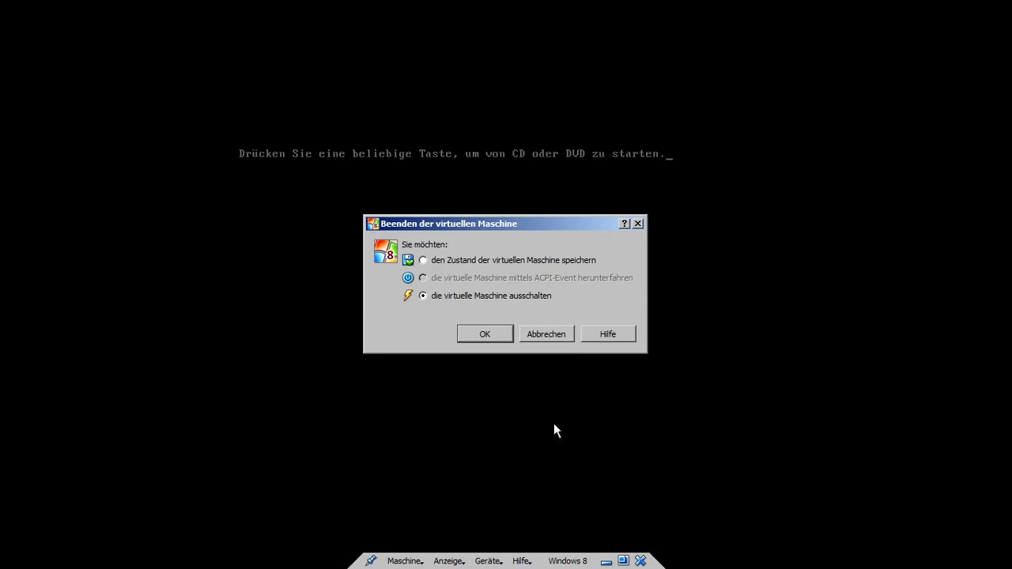
{"action": "left_click", "coordinate": [490, 333]}
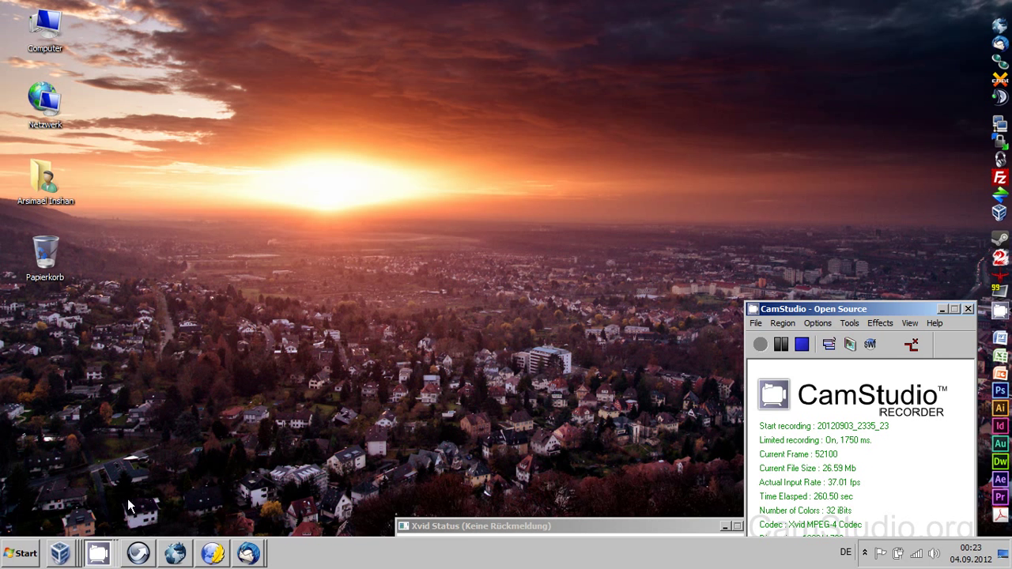
Step: Bring up the Debian Linux Tutorialserver machine window and minimize it
{"action": "mouse_move", "coordinate": [63, 554]}
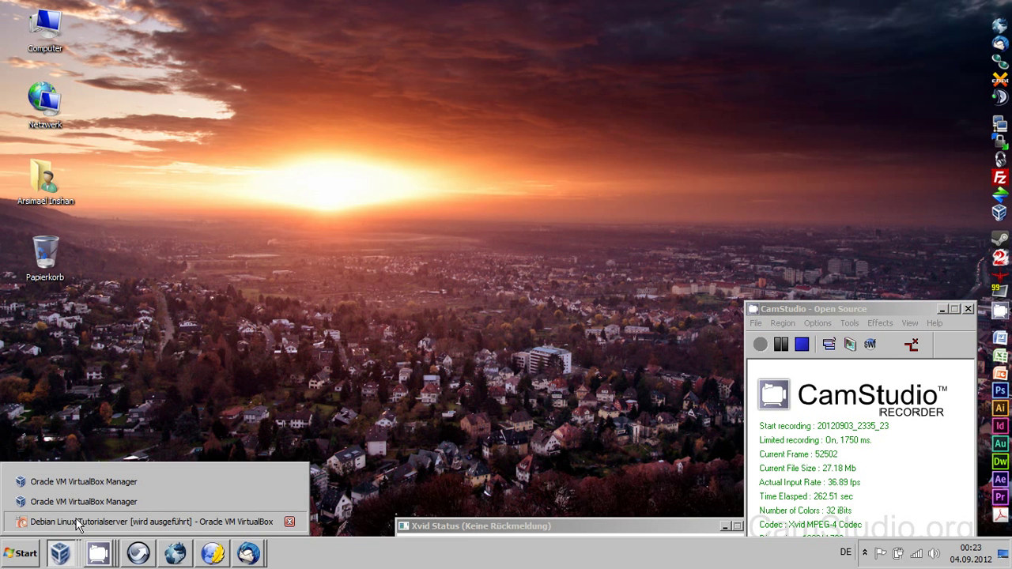
{"action": "left_click", "coordinate": [75, 522]}
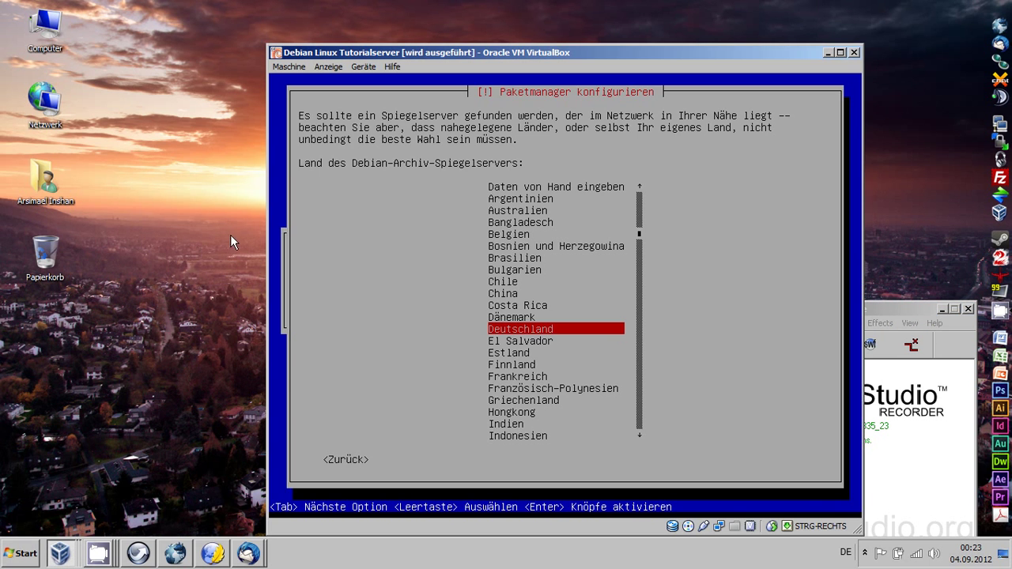
{"action": "left_click", "coordinate": [825, 52]}
Step: In the Windows 8 machine's System > Prozessor settings, set Prozessoren to 2
{"action": "mouse_move", "coordinate": [61, 553]}
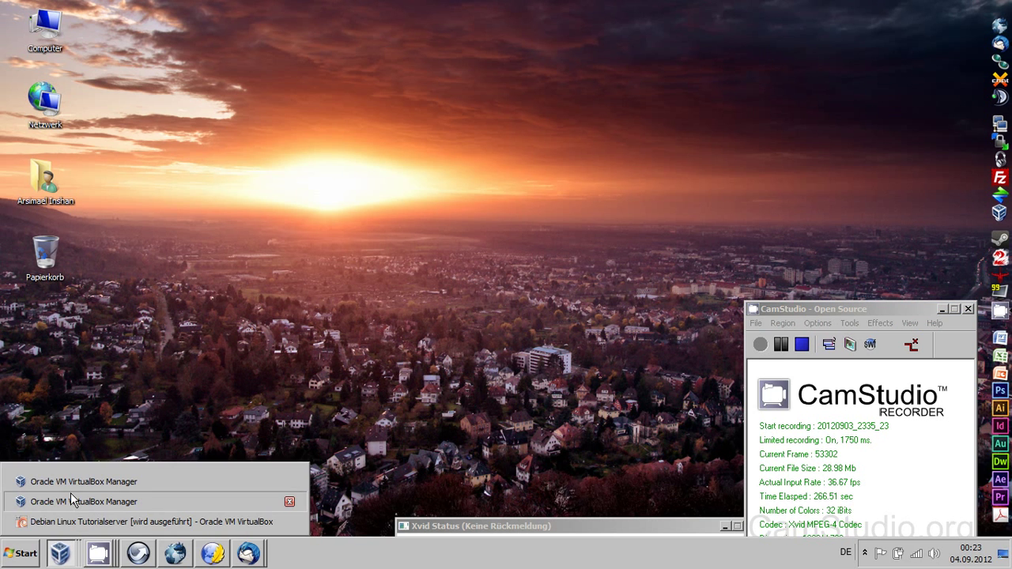
{"action": "left_click", "coordinate": [70, 495]}
{"action": "left_click", "coordinate": [284, 142]}
{"action": "left_click", "coordinate": [273, 102]}
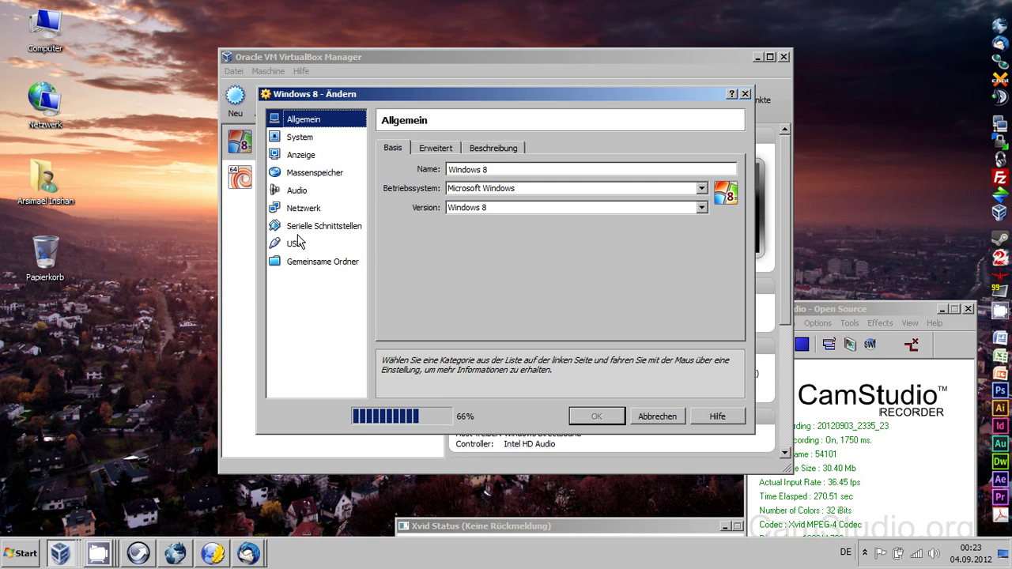
{"action": "left_click", "coordinate": [302, 140]}
{"action": "left_click", "coordinate": [474, 151]}
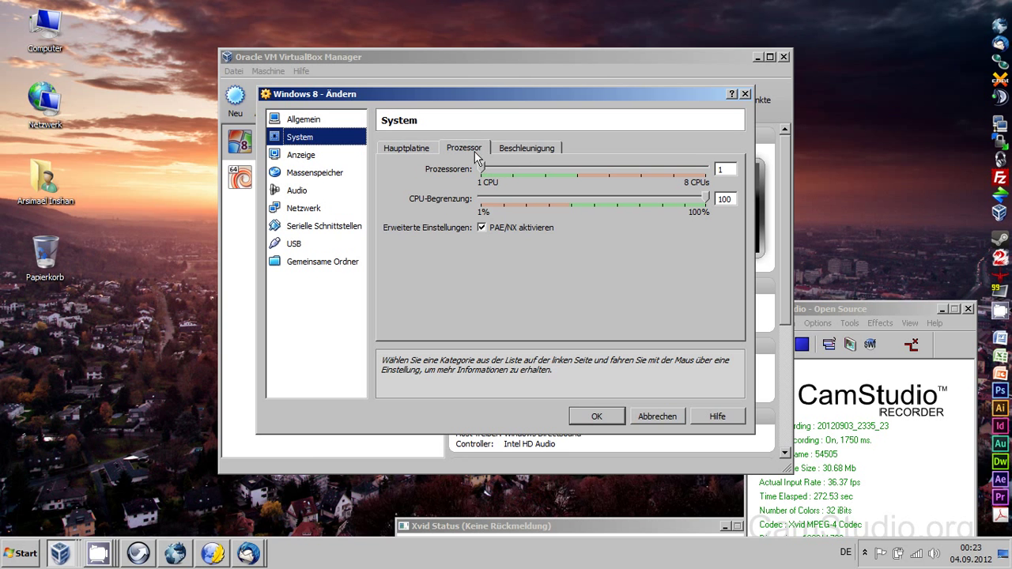
{"action": "left_click_drag", "start_coordinate": [481, 168], "coordinate": [520, 173]}
{"action": "left_click", "coordinate": [596, 417]}
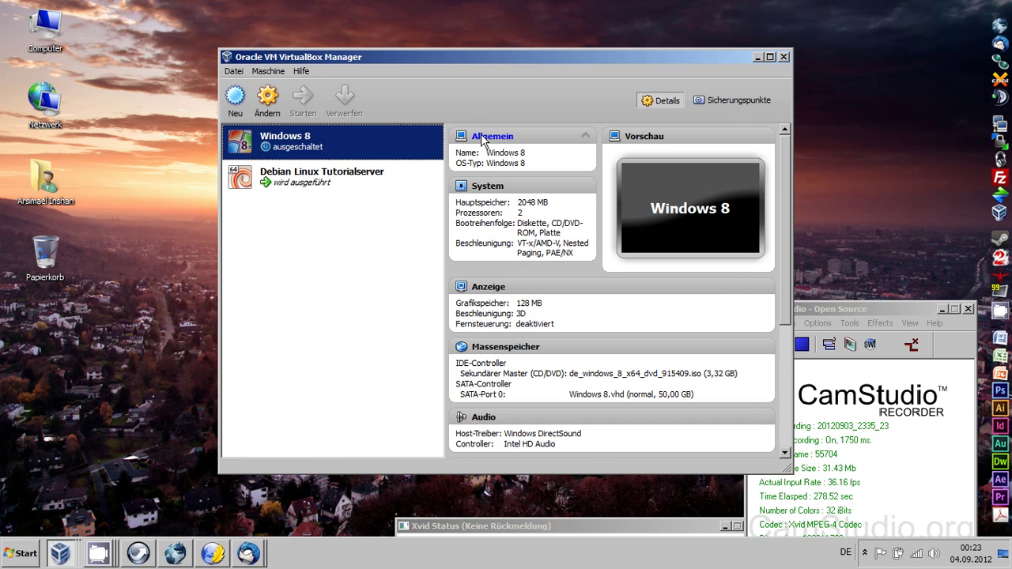
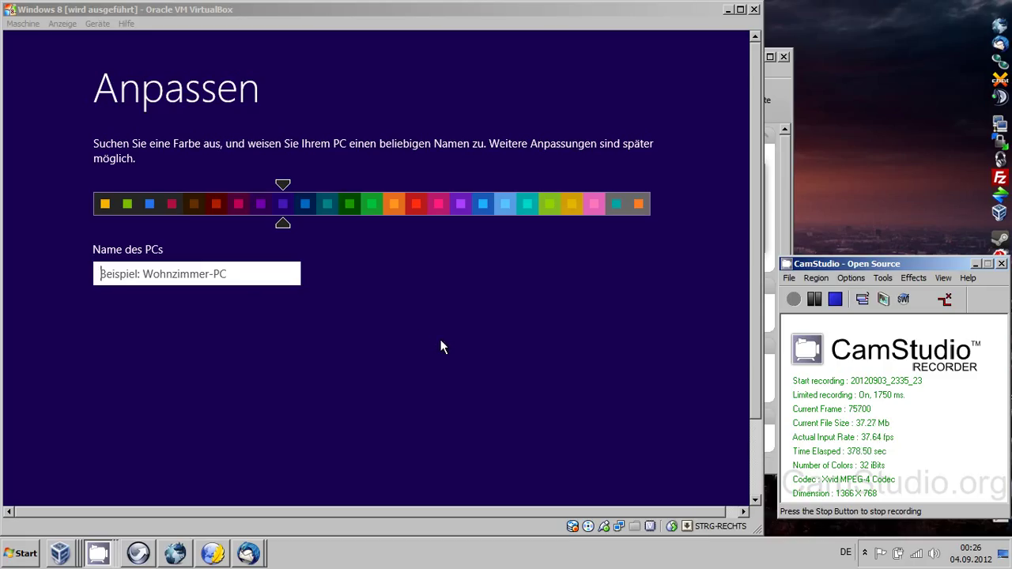
Step: Open the Anzeige menu in the VirtualBox VM window
{"action": "left_click", "coordinate": [62, 24]}
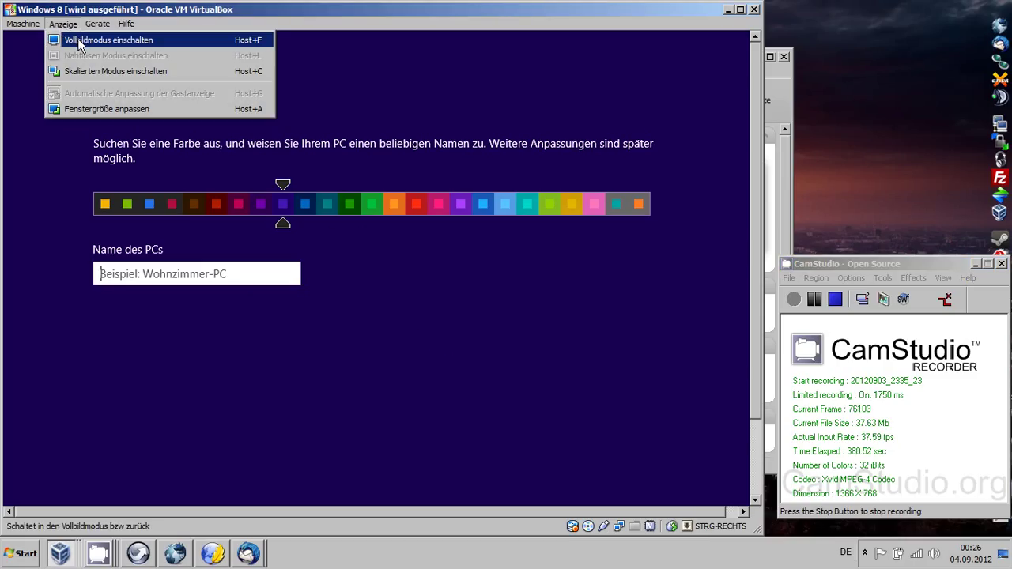
Step: Switch the guest to full-screen mode and pick the dark red colour scheme
{"action": "left_click", "coordinate": [87, 40]}
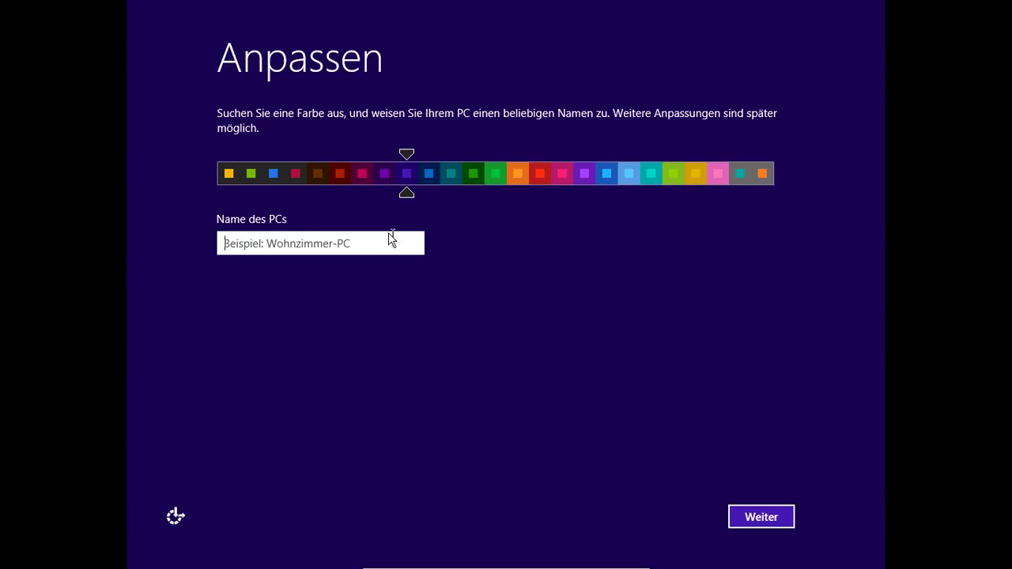
{"action": "left_click", "coordinate": [293, 175]}
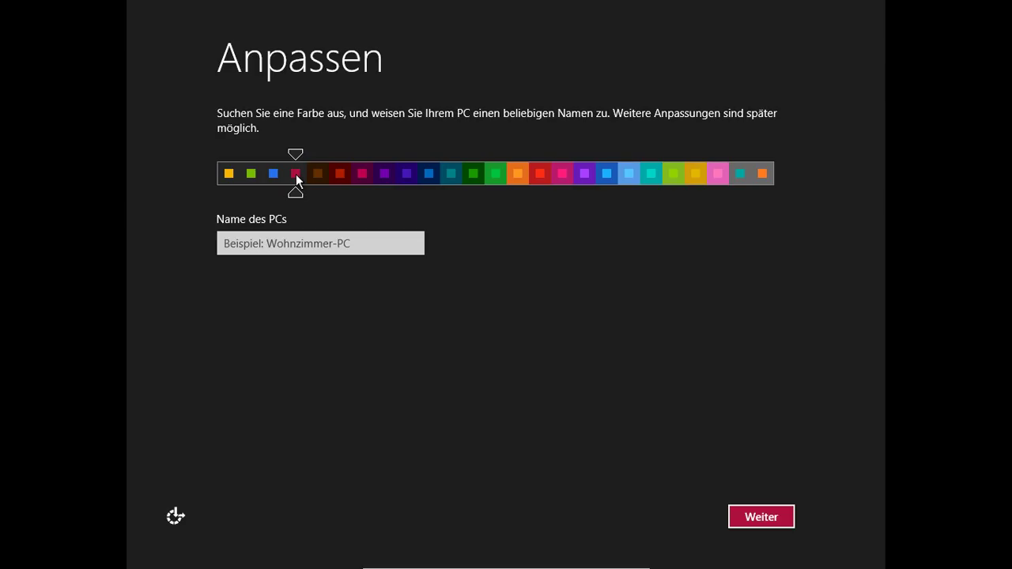
{"action": "left_click", "coordinate": [275, 177]}
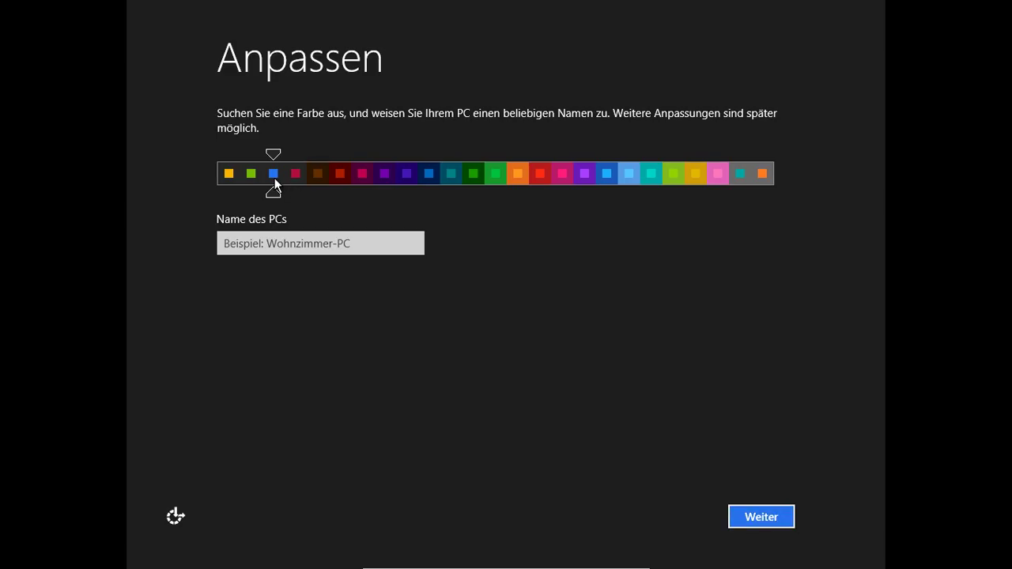
{"action": "left_click", "coordinate": [339, 176]}
Step: Name the PC 'VM-Felis' and continue setup
{"action": "left_click", "coordinate": [404, 249]}
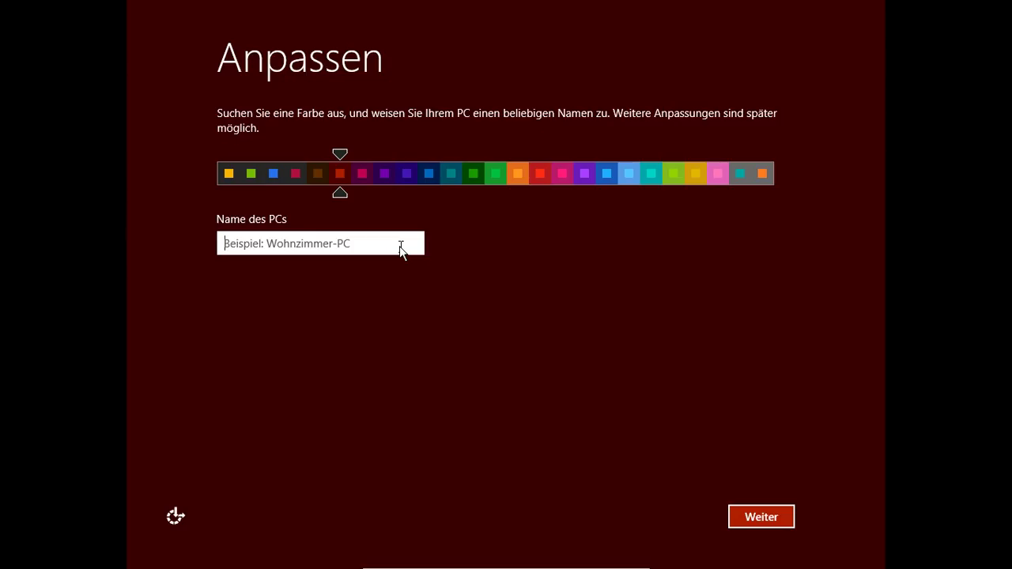
{"action": "type", "text": "VM"}
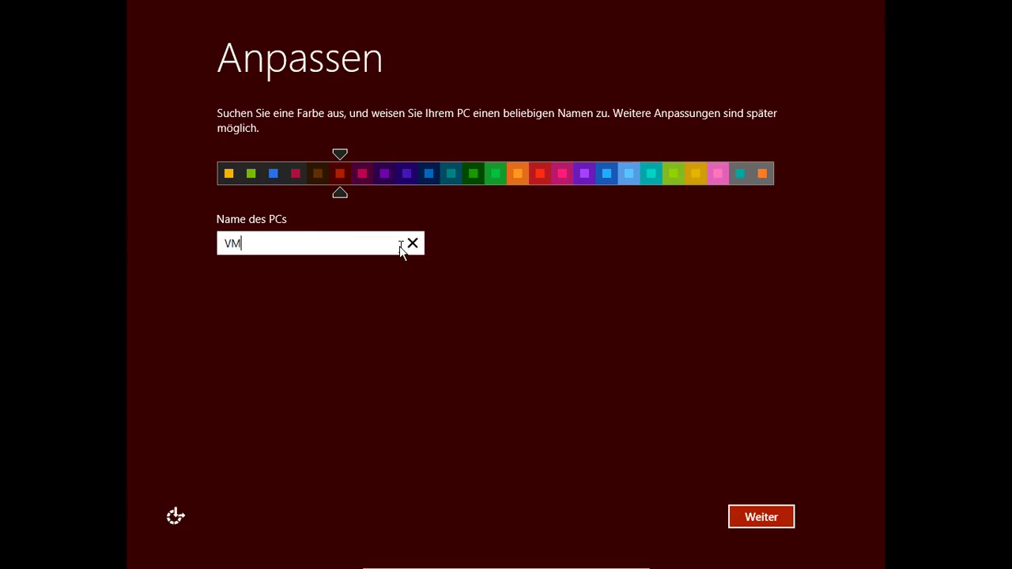
{"action": "type", "text": "-Felis"}
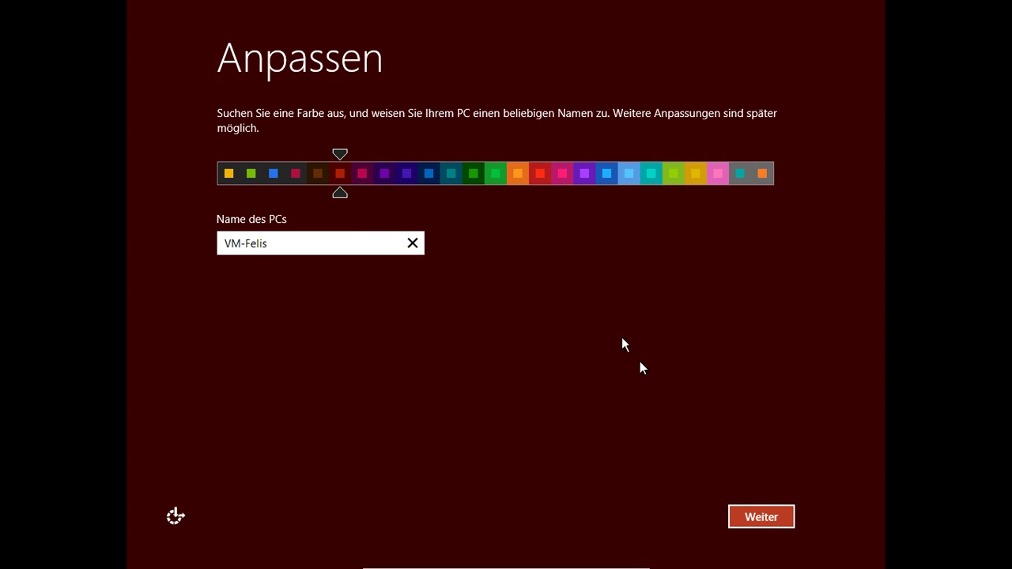
{"action": "key", "text": "Return"}
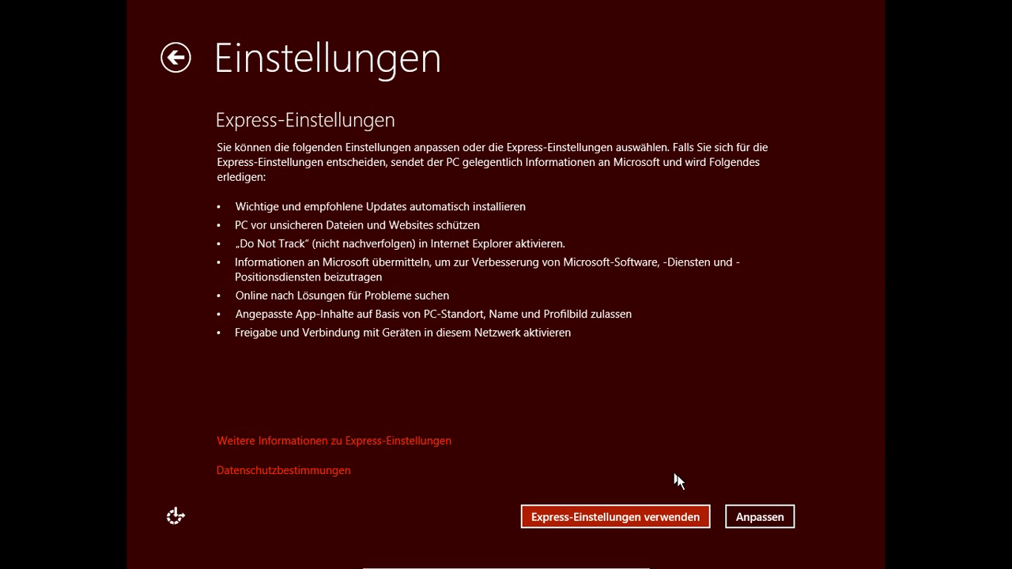
Step: Choose Anpassen instead of Express-Einstellungen verwenden on the Einstellungen page
{"action": "left_click", "coordinate": [783, 514]}
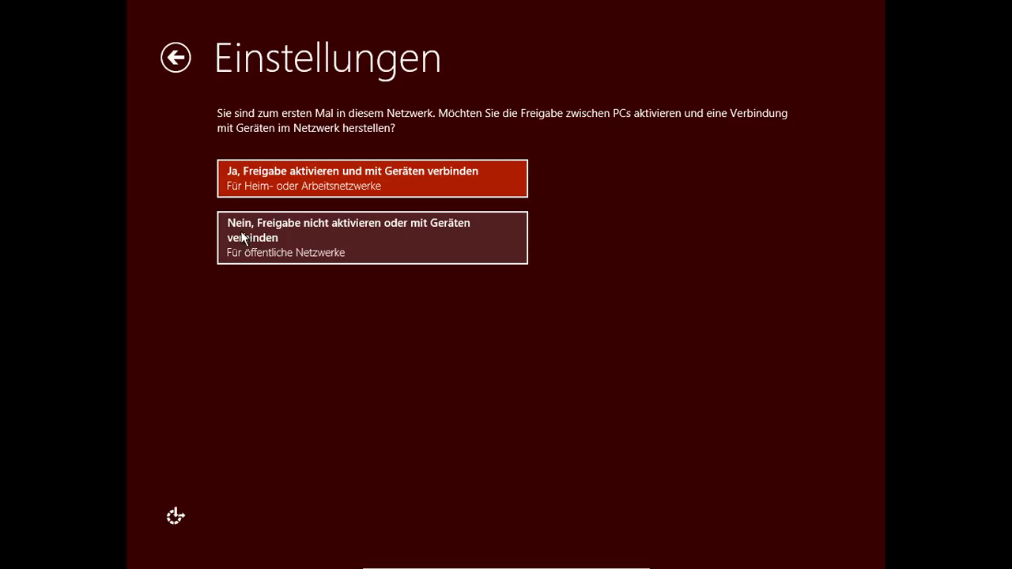
Step: Enable sharing and device connection, then open the VM's network adapter settings from Geräte
{"action": "left_click", "coordinate": [308, 183]}
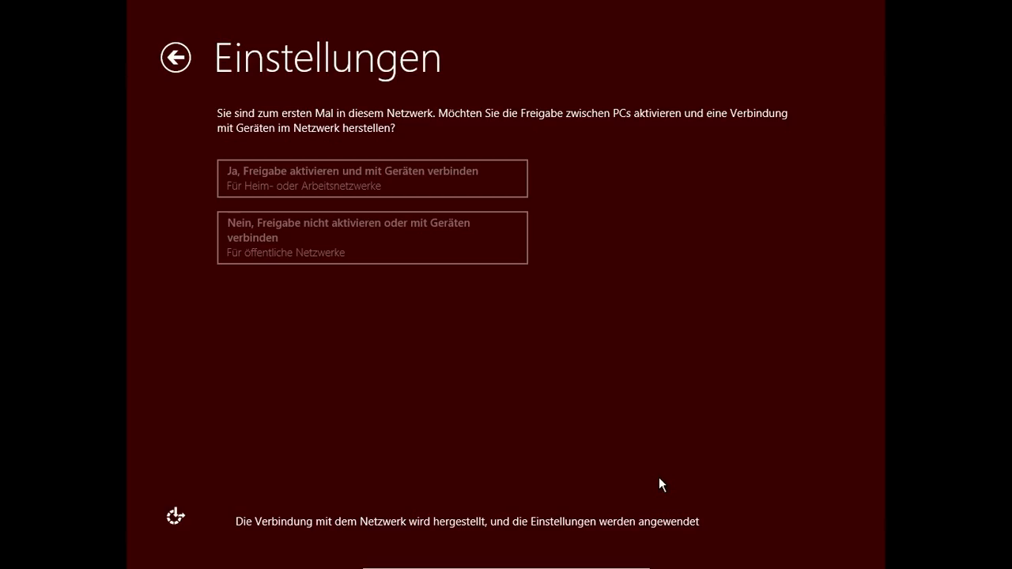
{"action": "mouse_move", "coordinate": [521, 565]}
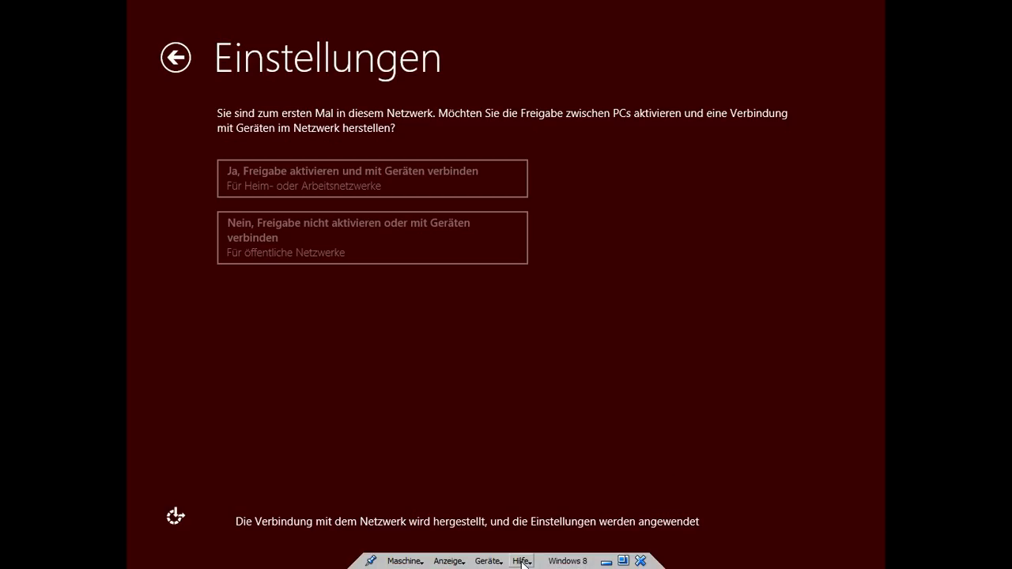
{"action": "left_click", "coordinate": [488, 561]}
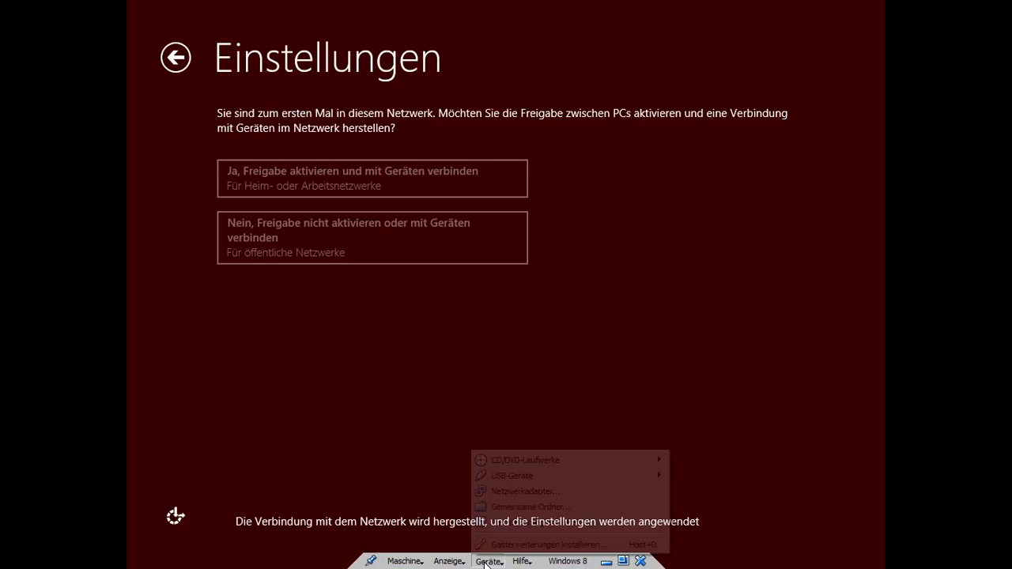
{"action": "left_click", "coordinate": [522, 491]}
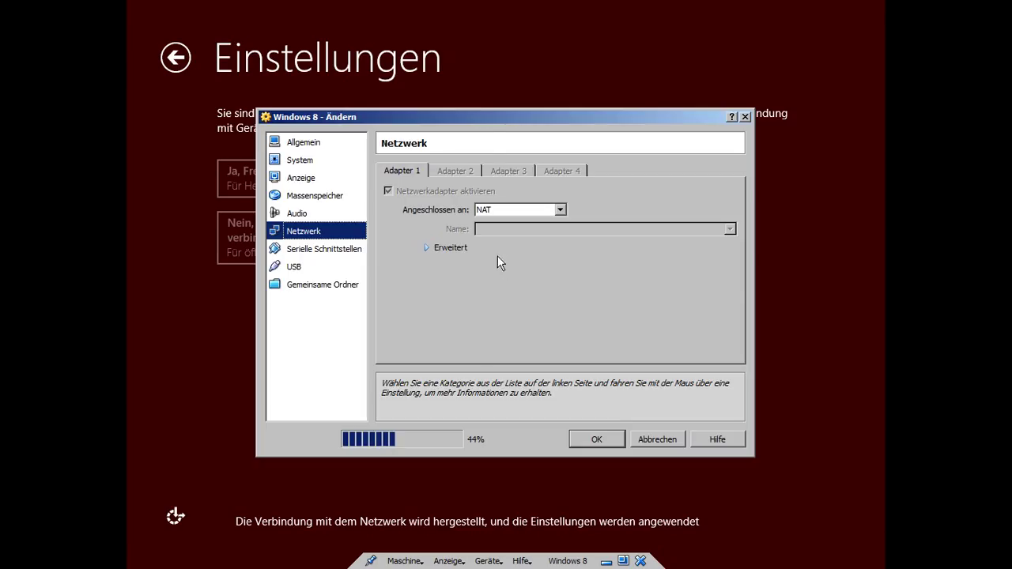
Step: Set Adapter 1 to Netzwerkbrücke on the Broadcom 802.11n-Netzwerkadapter, then cancel the settings
{"action": "left_click", "coordinate": [525, 212]}
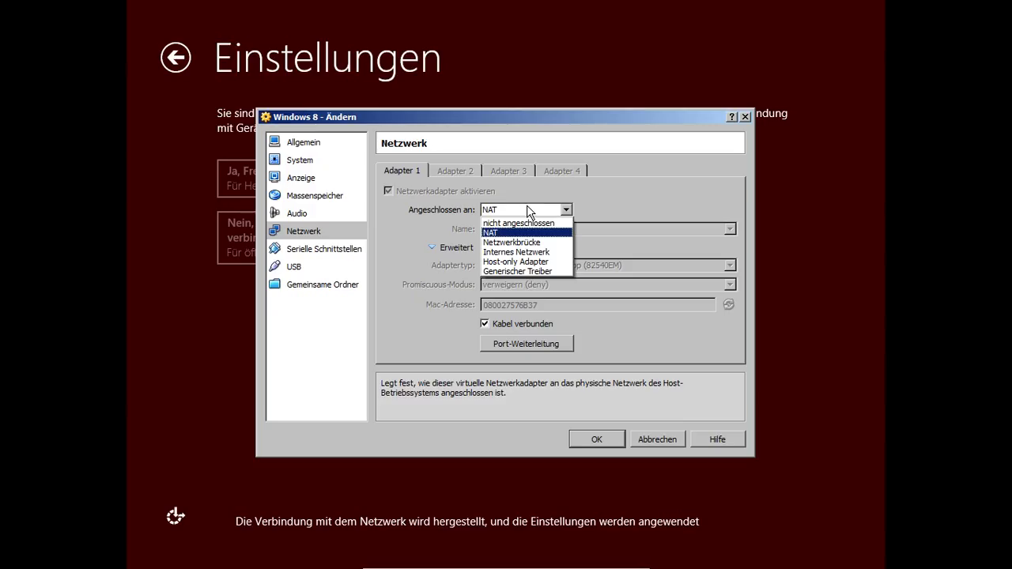
{"action": "left_click", "coordinate": [548, 242]}
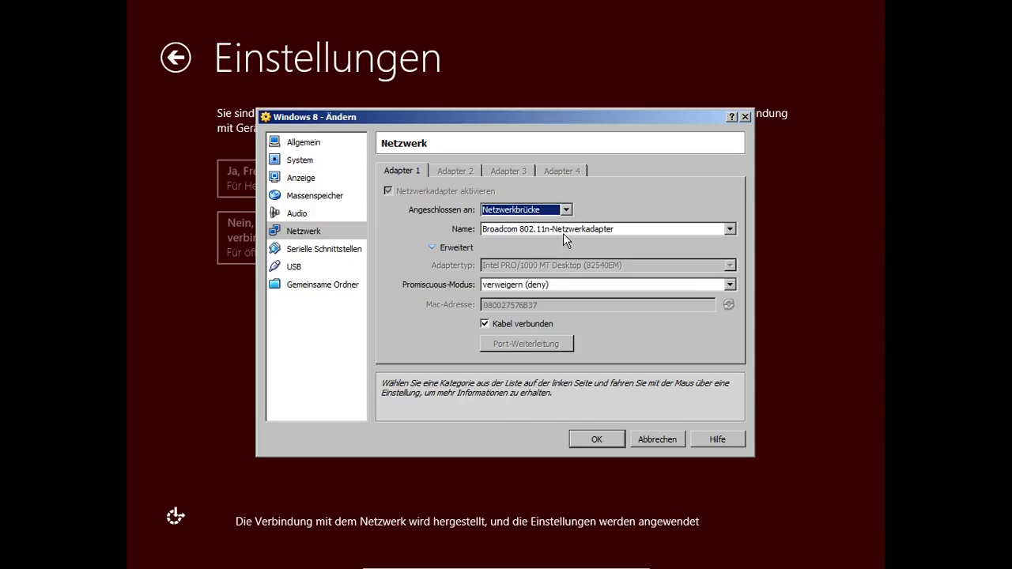
{"action": "left_click", "coordinate": [572, 231]}
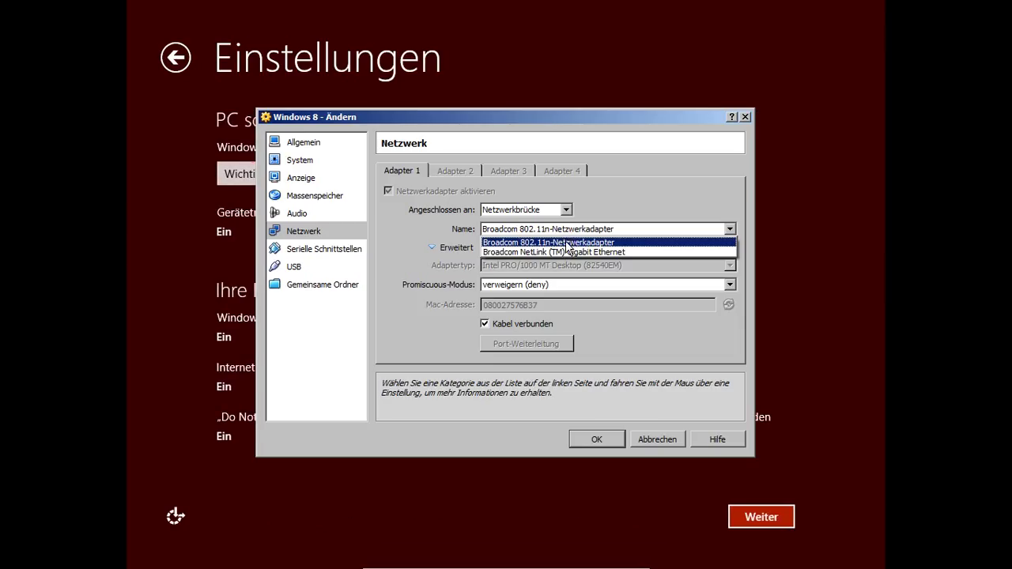
{"action": "left_click", "coordinate": [569, 242]}
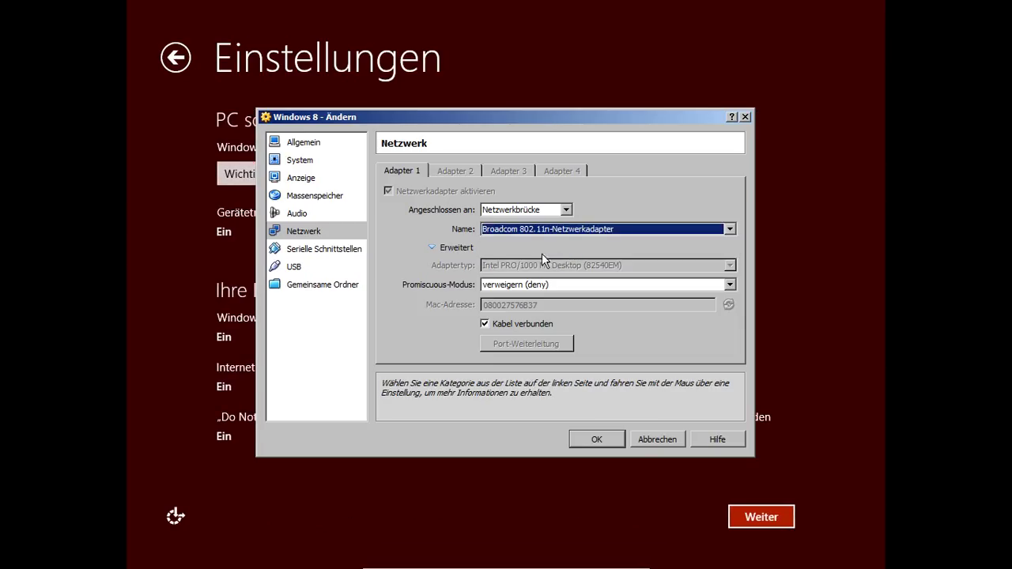
{"action": "left_click", "coordinate": [663, 438]}
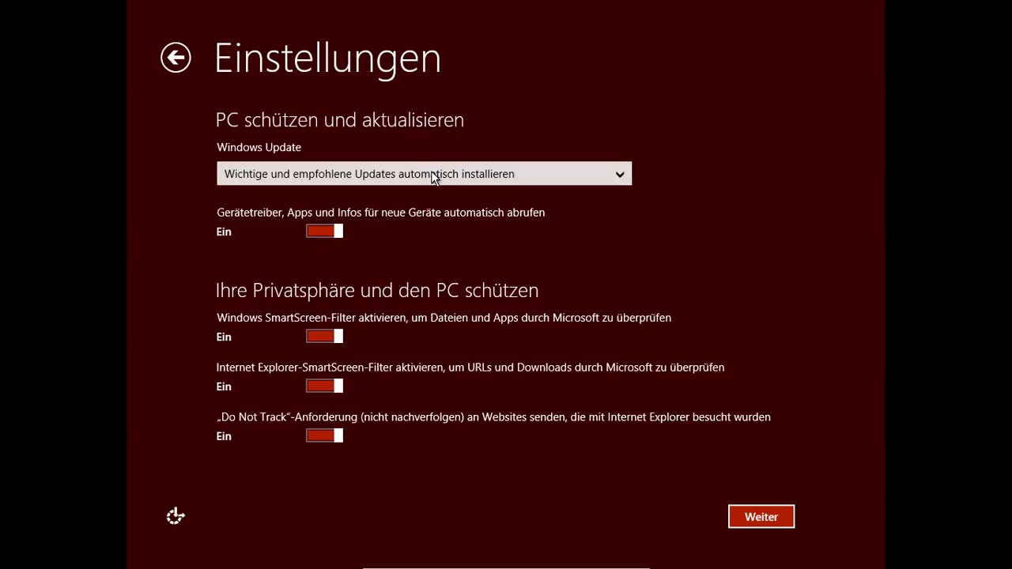
Step: Keep 'Wichtige und empfohlene Updates automatisch installieren' for Windows Update and continue
{"action": "left_click", "coordinate": [492, 180]}
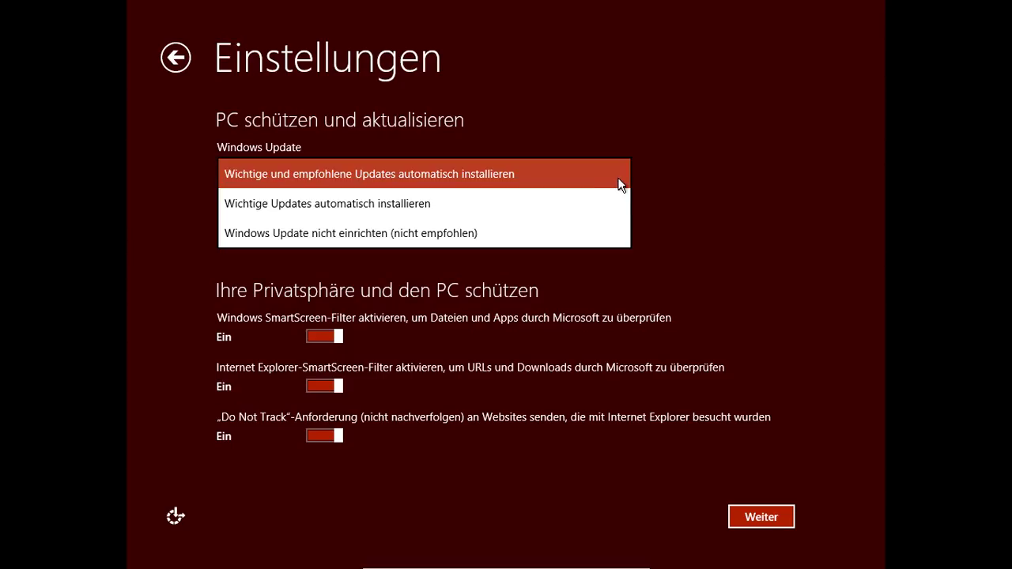
{"action": "left_click", "coordinate": [601, 175]}
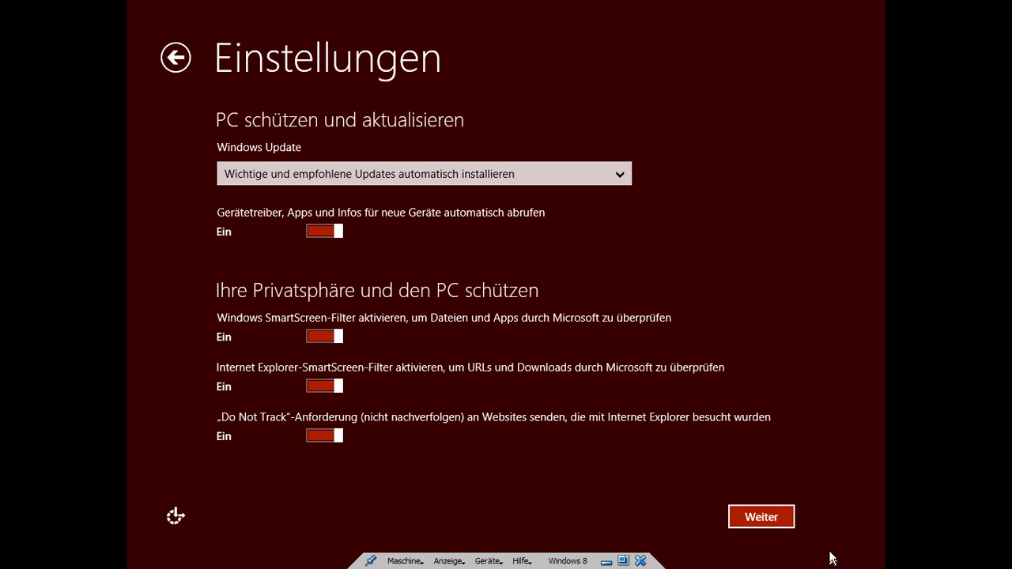
{"action": "left_click", "coordinate": [779, 521]}
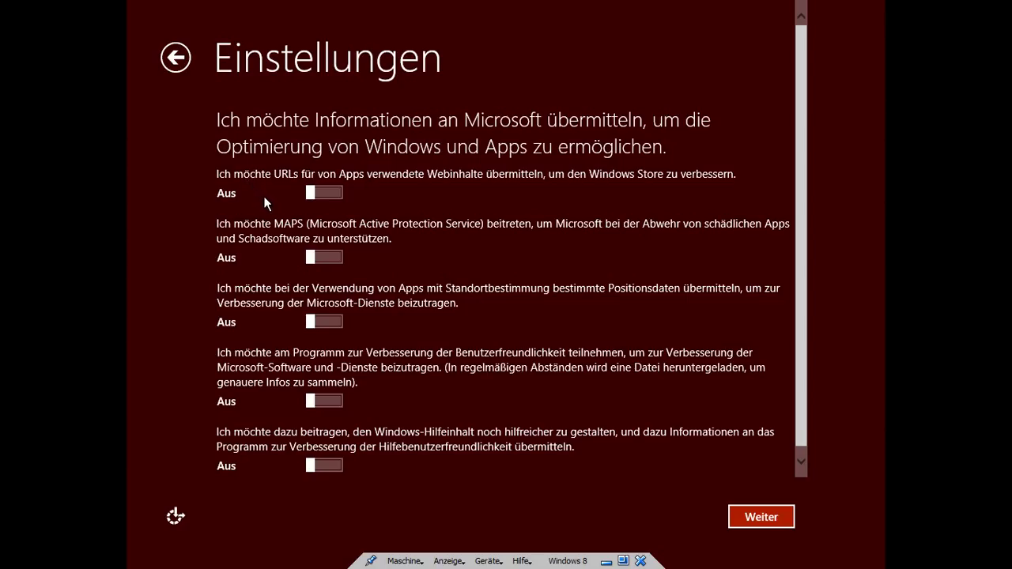
Step: Leave all Microsoft information-sharing toggles at Aus and go to the next settings page
{"action": "scroll", "coordinate": [250, 230], "scroll_direction": "down", "scroll_amount": 1}
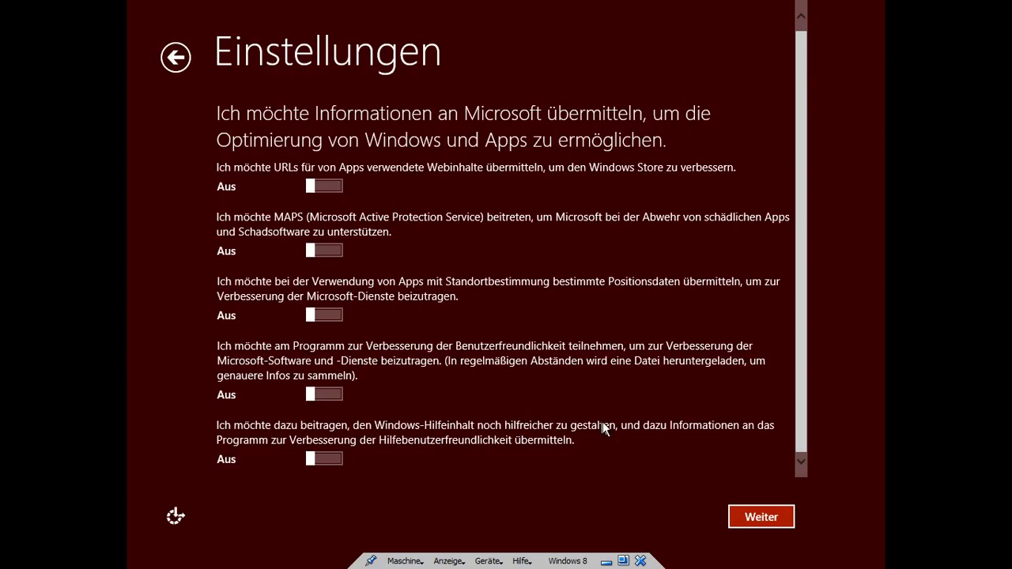
{"action": "key", "text": "Return"}
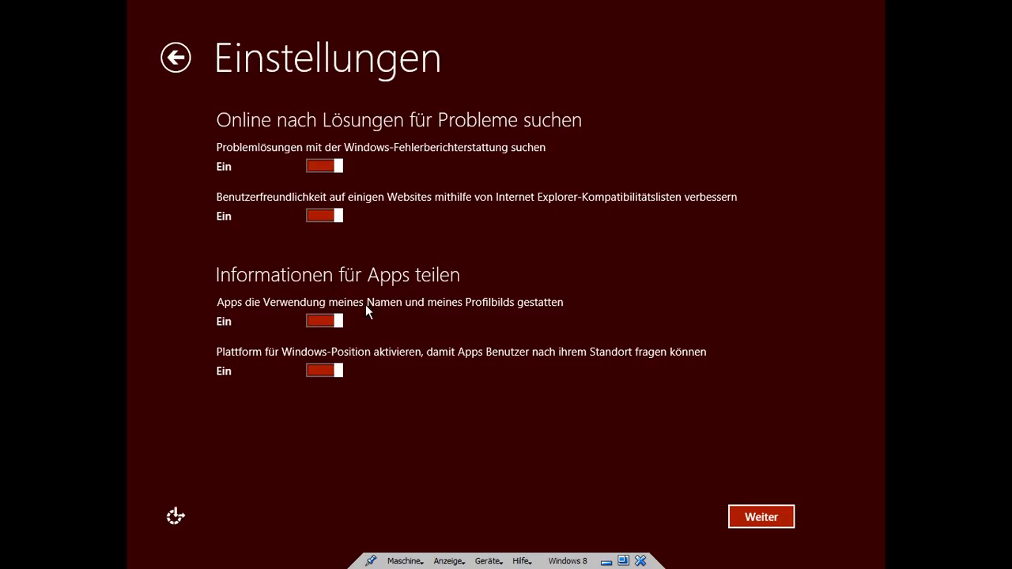
Step: Turn off apps' access to name, profile picture and location, then continue
{"action": "left_click", "coordinate": [325, 321]}
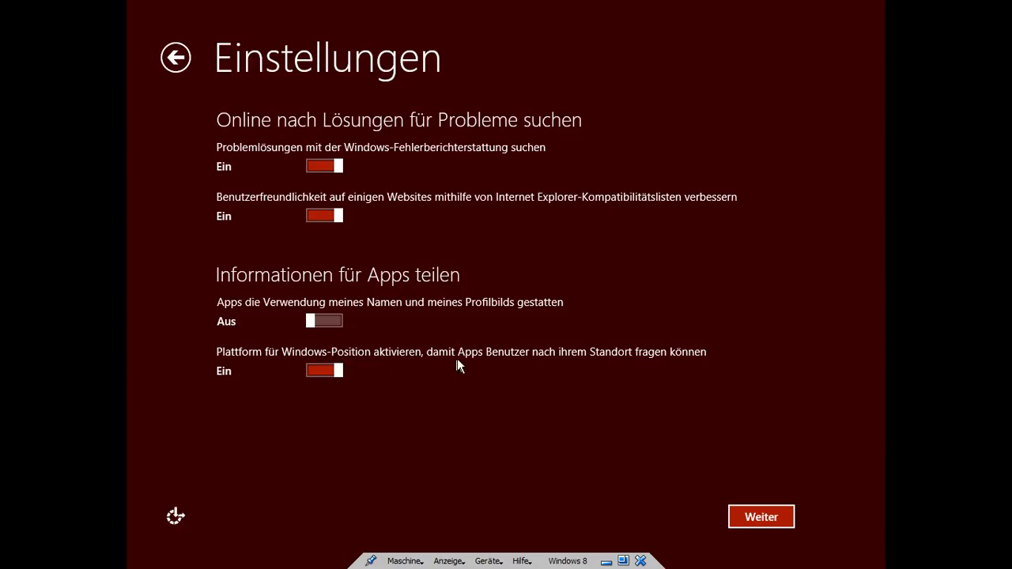
{"action": "left_click", "coordinate": [327, 373]}
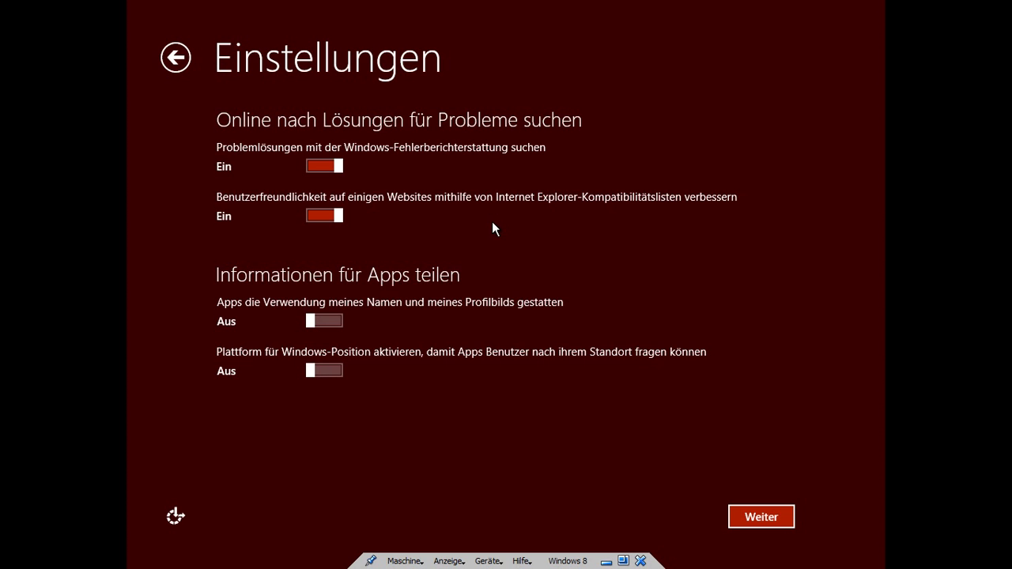
{"action": "left_click", "coordinate": [782, 517]}
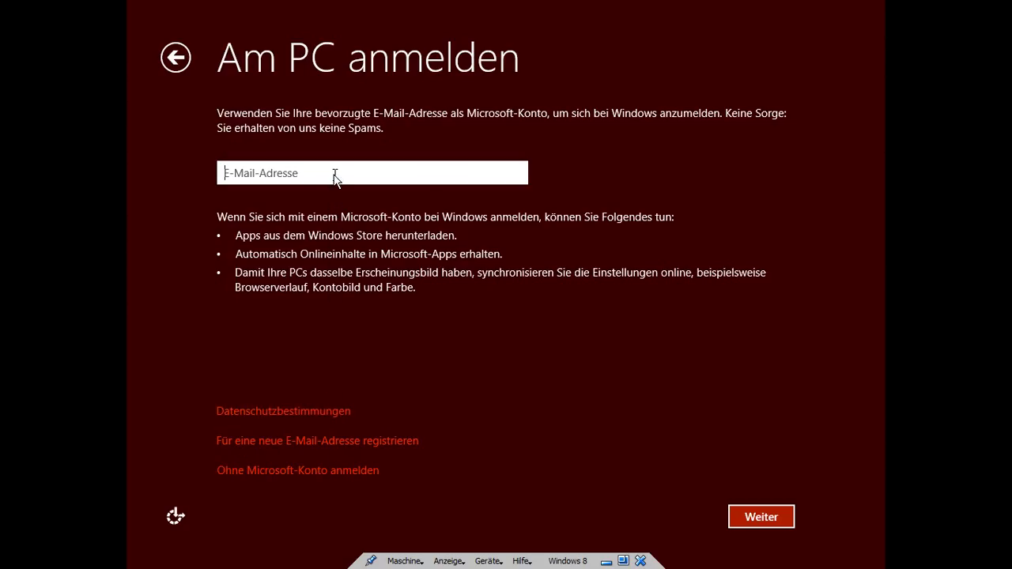
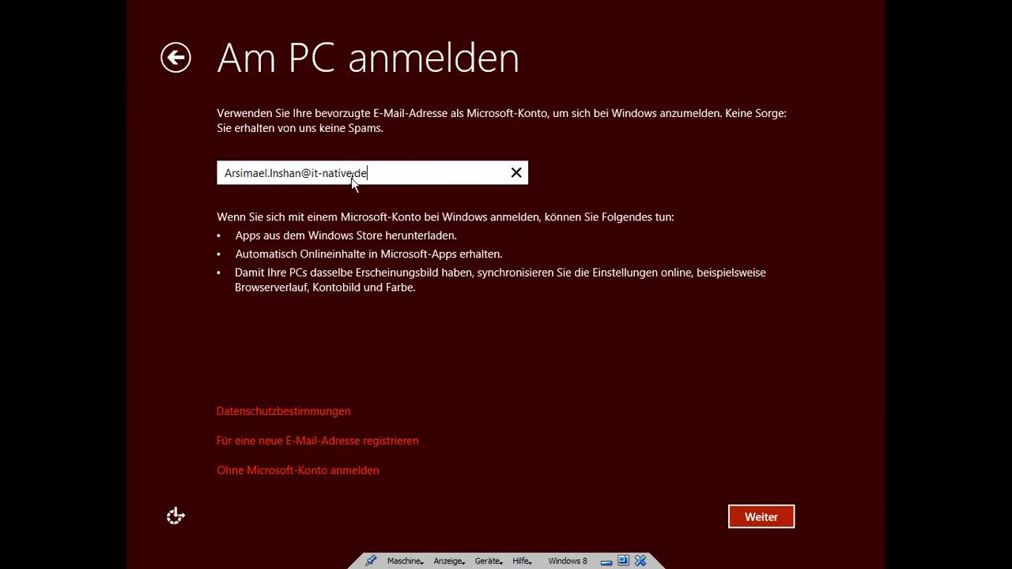
Step: Enter the Microsoft account e-mail address in E-Mail-Adresse, correct it, and submit it
{"action": "key", "text": "ctrl+shift+Left"}
{"action": "key", "text": "ctrl+shift+Left"}
{"action": "key", "text": "ctrl+shift+Left"}
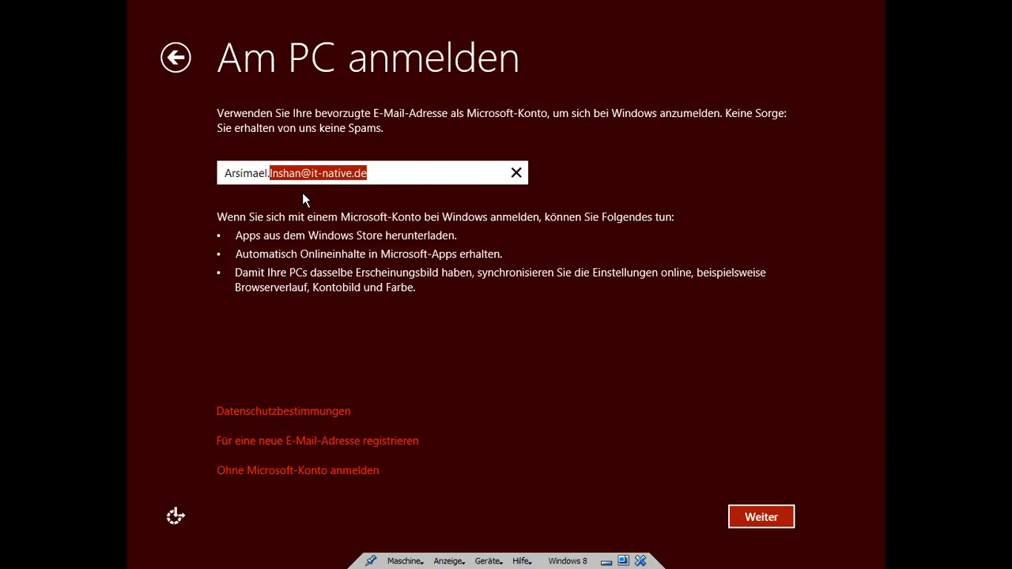
{"action": "left_click", "coordinate": [401, 181]}
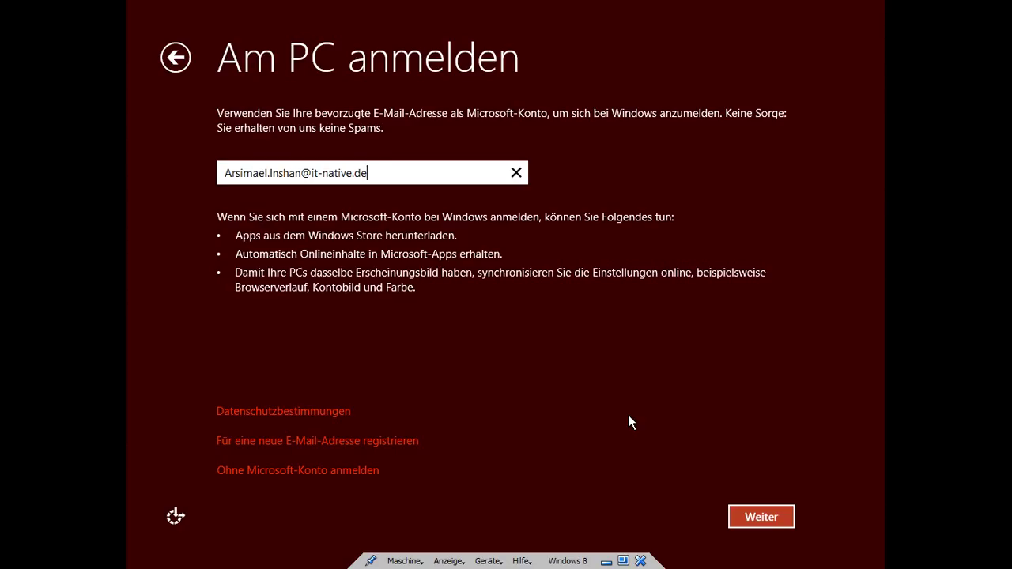
{"action": "left_click", "coordinate": [760, 514]}
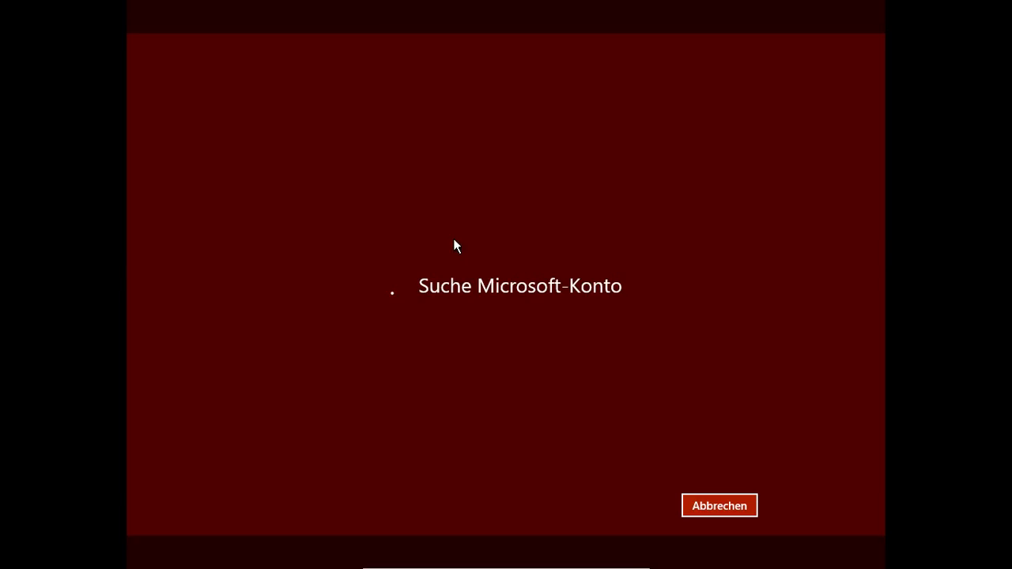
{"action": "mouse_move", "coordinate": [624, 563]}
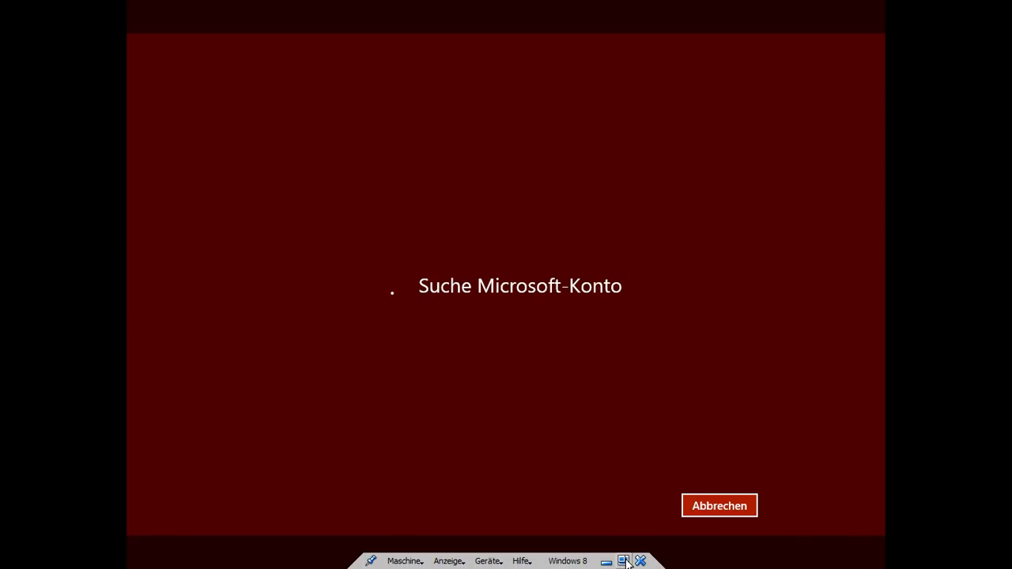
Step: Leave full-screen mode from the mini toolbar so the VM runs in a window
{"action": "left_click", "coordinate": [624, 561]}
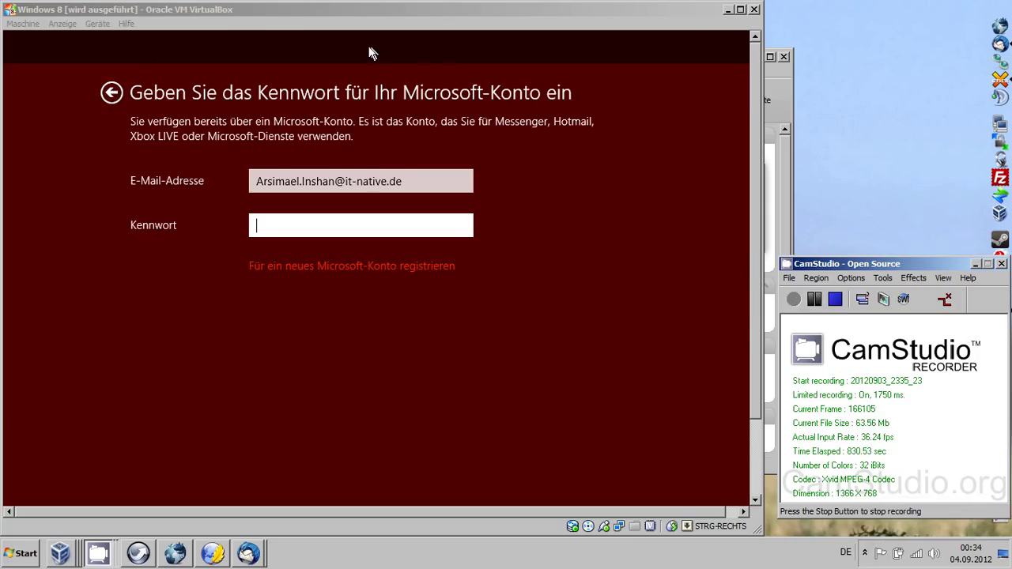
Step: Switch the VM back to full screen and submit the Microsoft account password
{"action": "left_click", "coordinate": [63, 24]}
{"action": "left_click", "coordinate": [75, 39]}
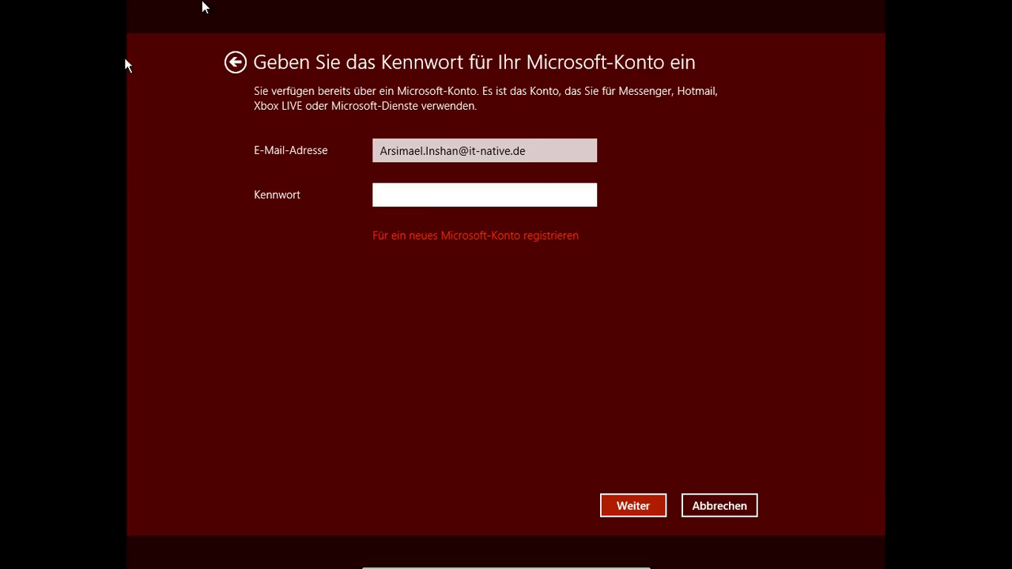
{"action": "type", "text": "************"}
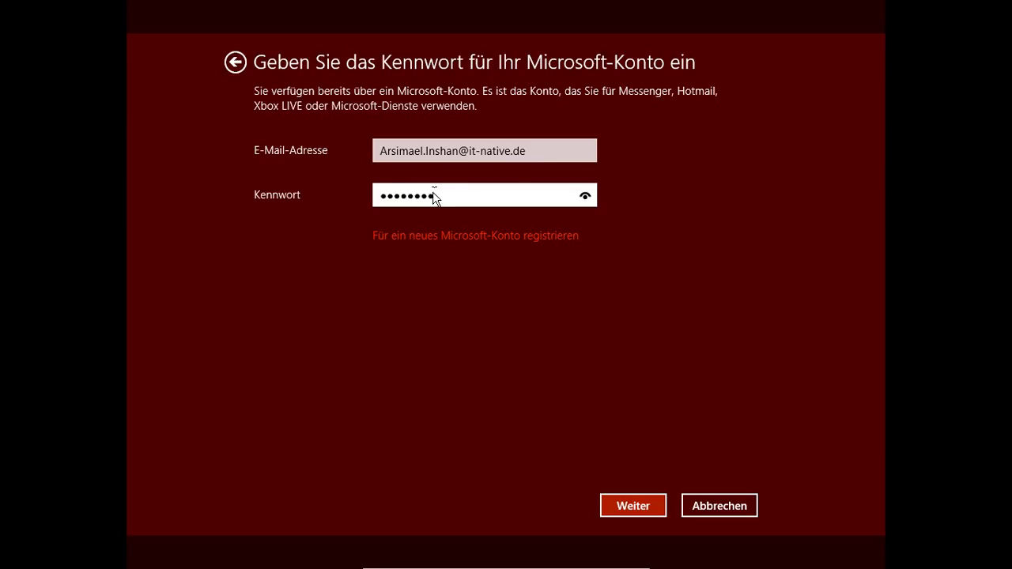
{"action": "type", "text": "**"}
{"action": "key", "text": "Return"}
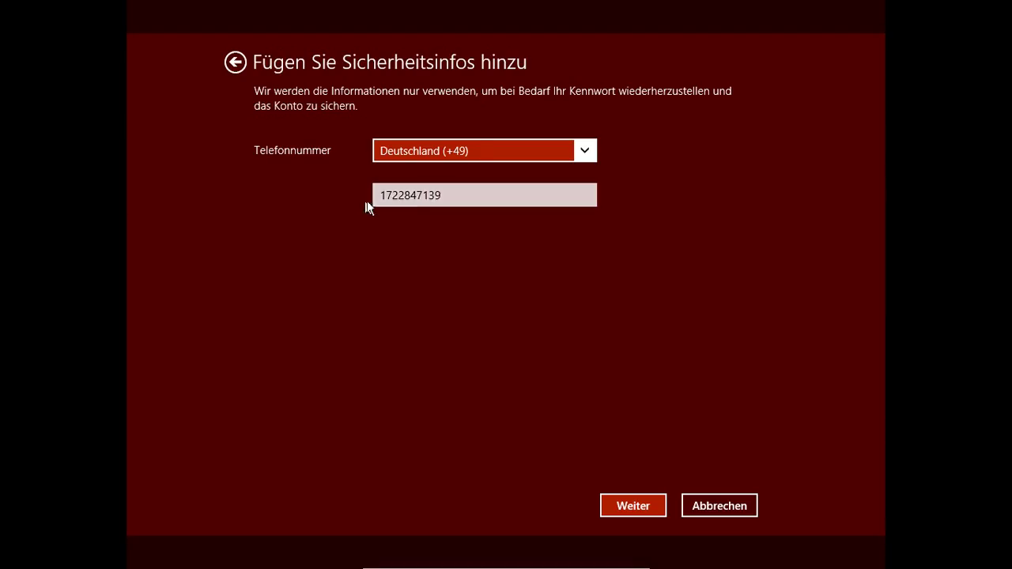
Step: Confirm the security phone number and leave full screen while 'Wir bereiten Ihren PC vor' runs
{"action": "left_click", "coordinate": [631, 506]}
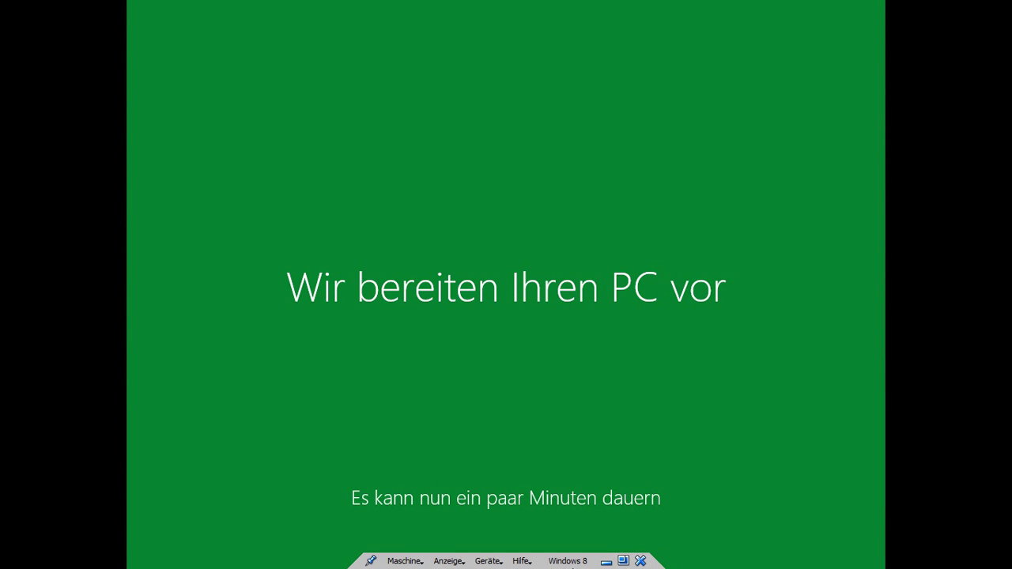
{"action": "left_click", "coordinate": [624, 561]}
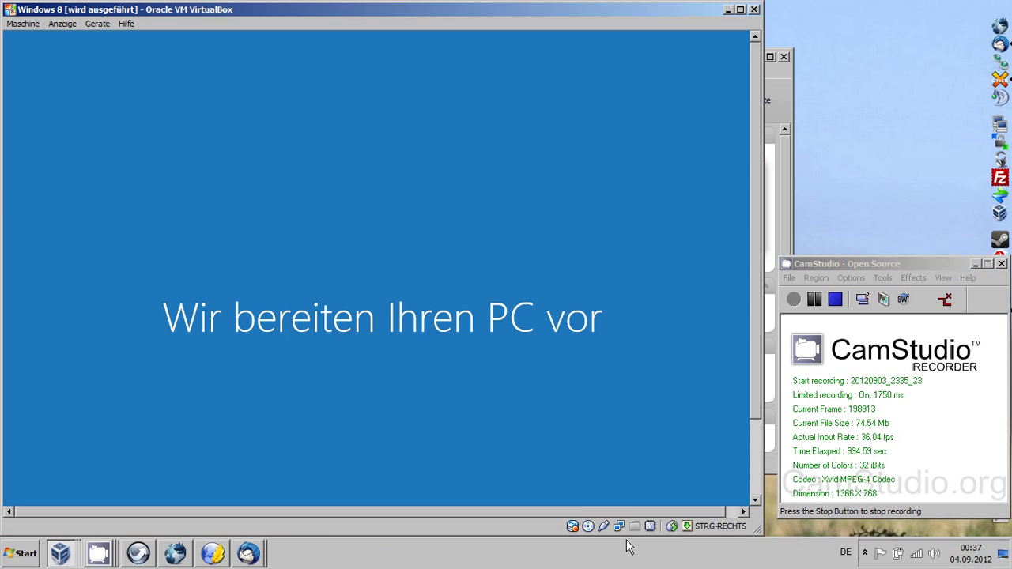
{"action": "left_click", "coordinate": [817, 302]}
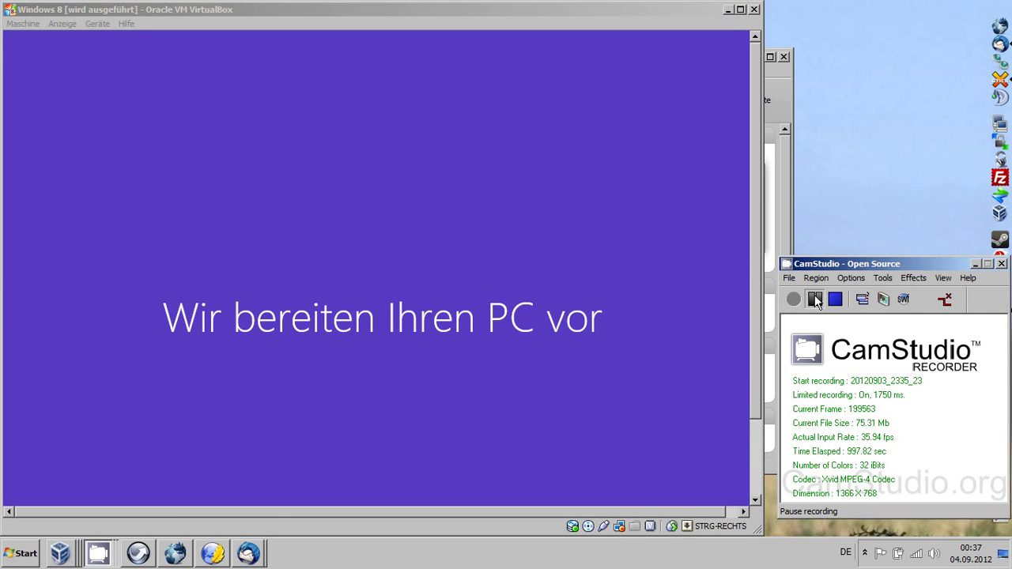
{"action": "left_click", "coordinate": [817, 302]}
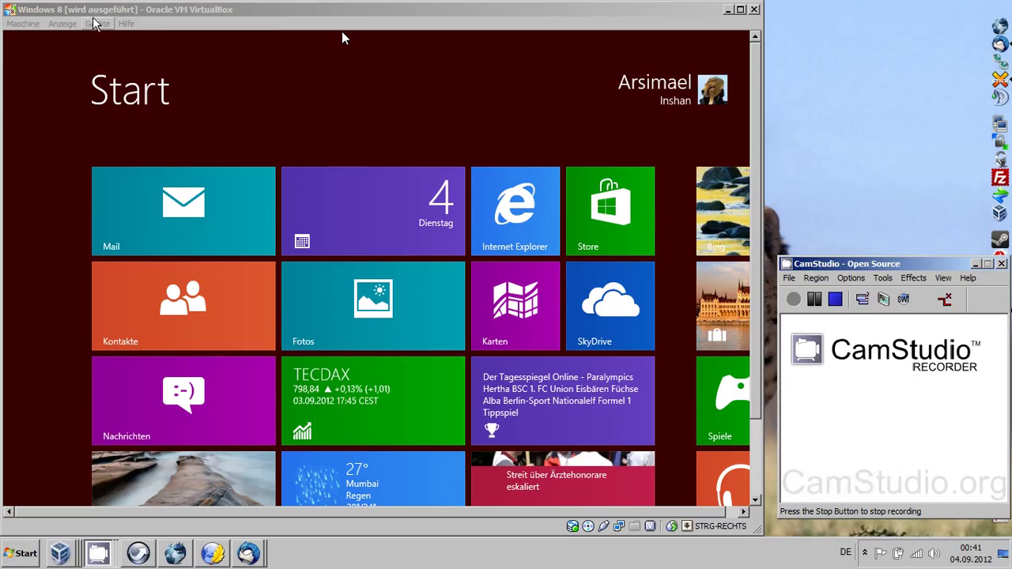
Step: Go full screen via Anzeige, scroll through the Start screen tiles, and open the Desktop tile
{"action": "left_click", "coordinate": [61, 23]}
{"action": "left_click", "coordinate": [101, 38]}
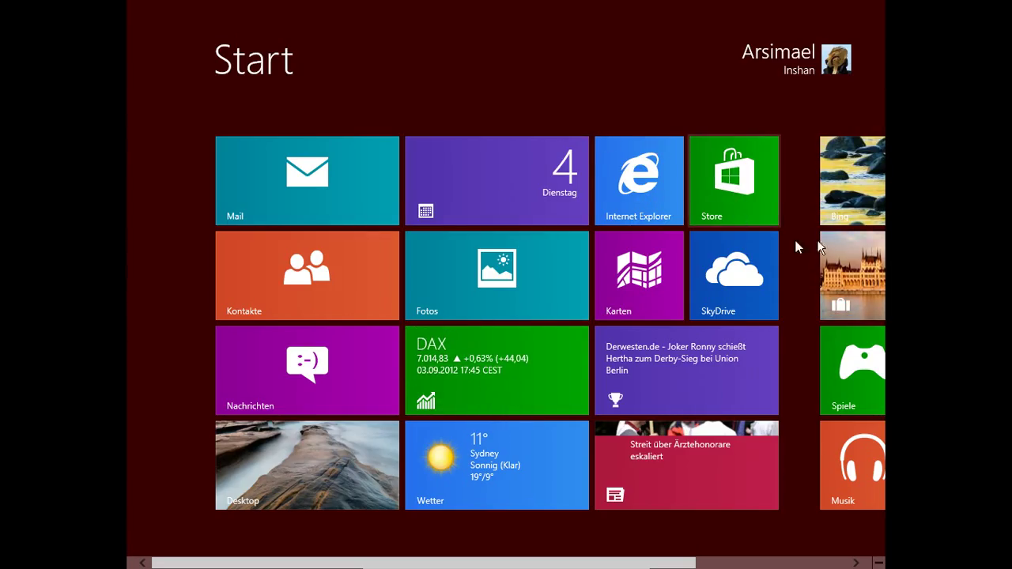
{"action": "scroll", "coordinate": [893, 223], "scroll_direction": "down", "scroll_amount": 1}
{"action": "scroll", "coordinate": [892, 225], "scroll_direction": "down", "scroll_amount": 1}
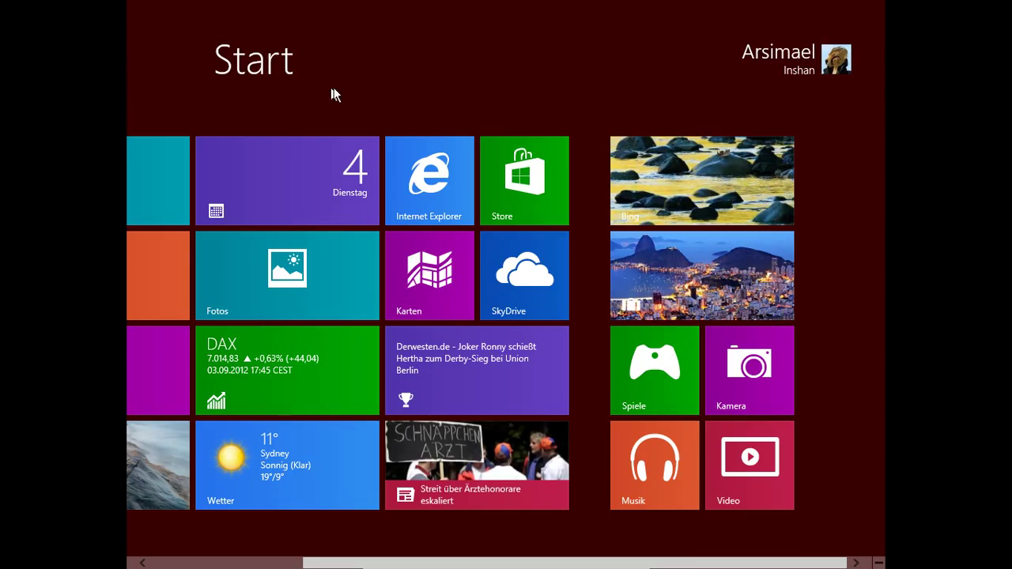
{"action": "left_click_drag", "start_coordinate": [339, 563], "coordinate": [287, 545]}
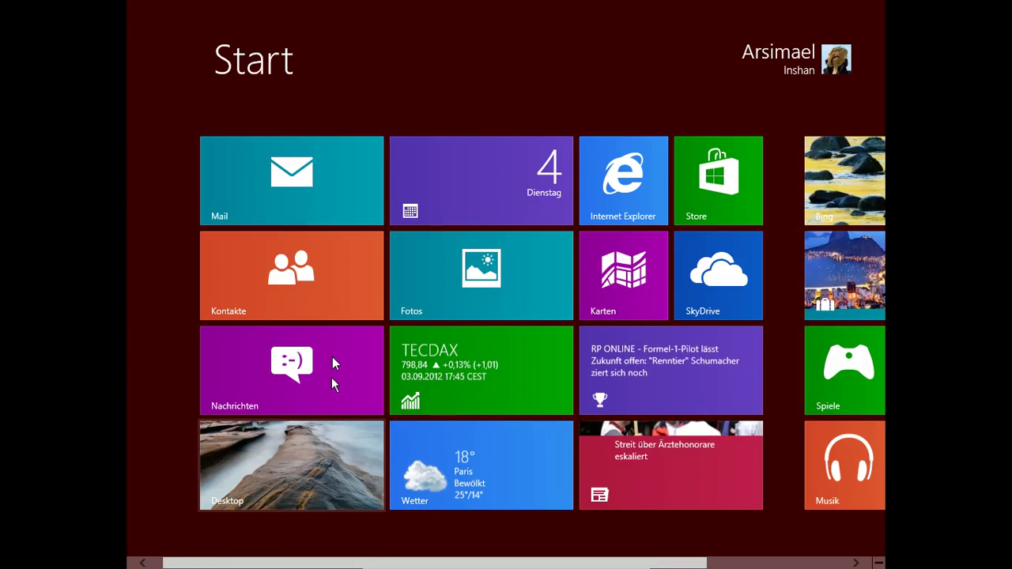
{"action": "left_click", "coordinate": [330, 431]}
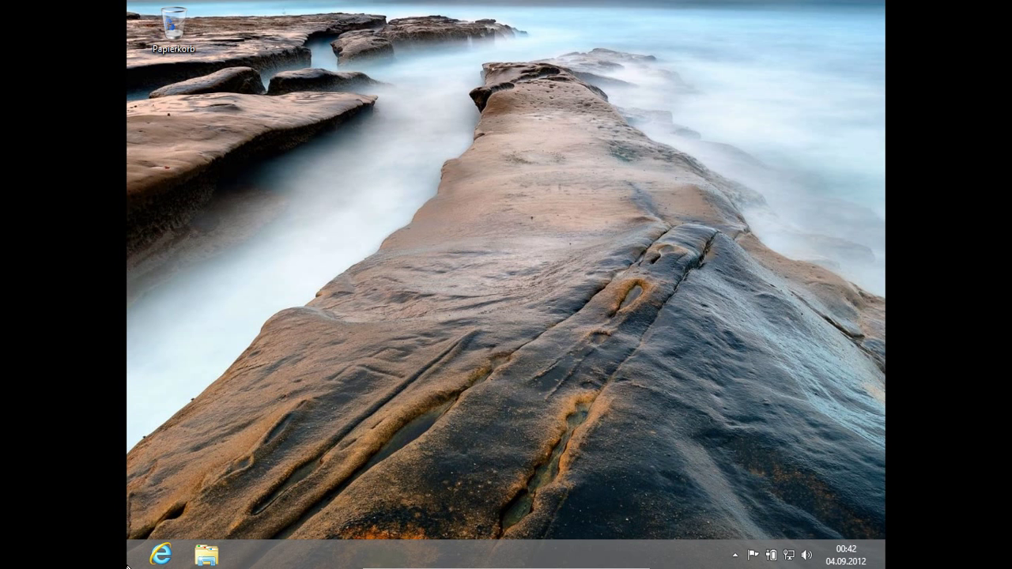
Step: Open Anpassen from the desktop context menu to show the Anpassung window
{"action": "key", "text": "shift+F10"}
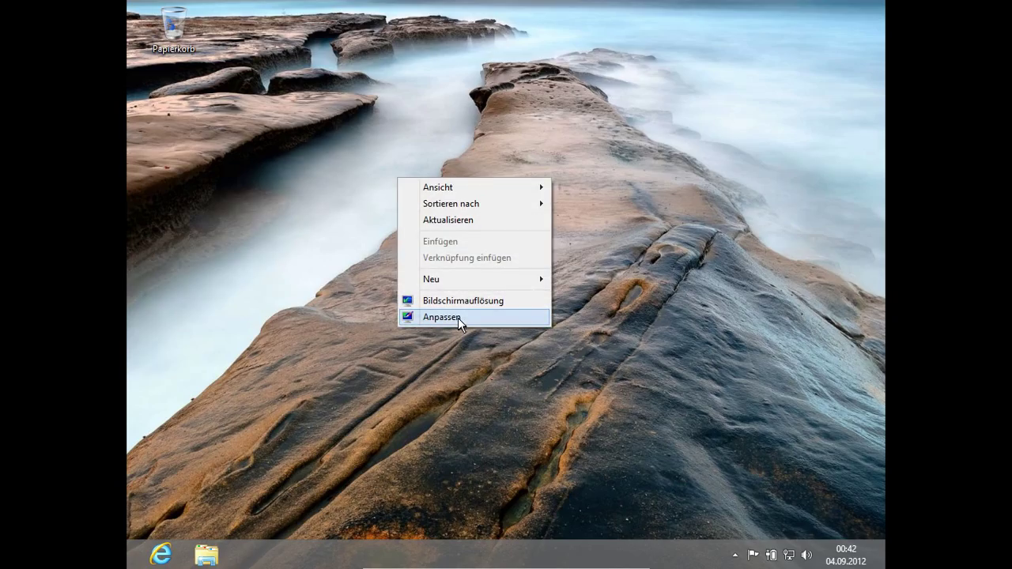
{"action": "left_click", "coordinate": [443, 317]}
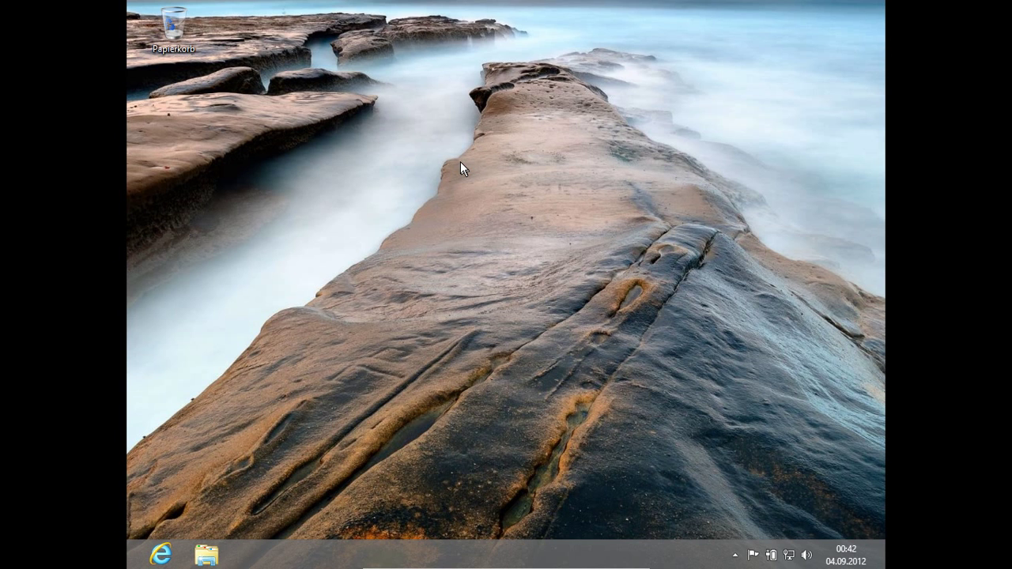
{"action": "key", "text": "super+e"}
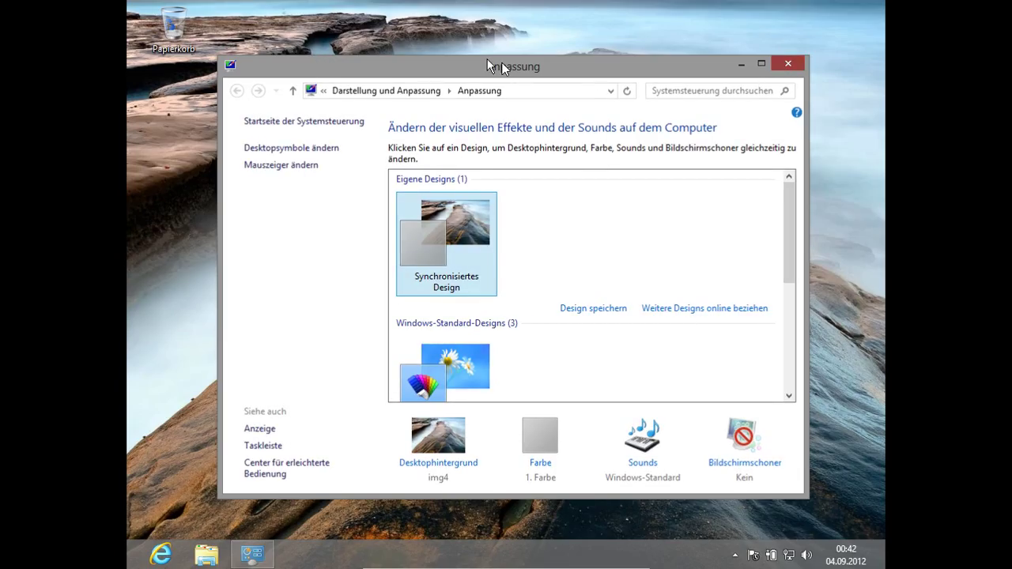
Step: Close Anpassung and open Bildschirmauflösung from the desktop context menu
{"action": "key", "text": "alt+F4"}
{"action": "right_click", "coordinate": [400, 36]}
{"action": "left_click", "coordinate": [457, 178]}
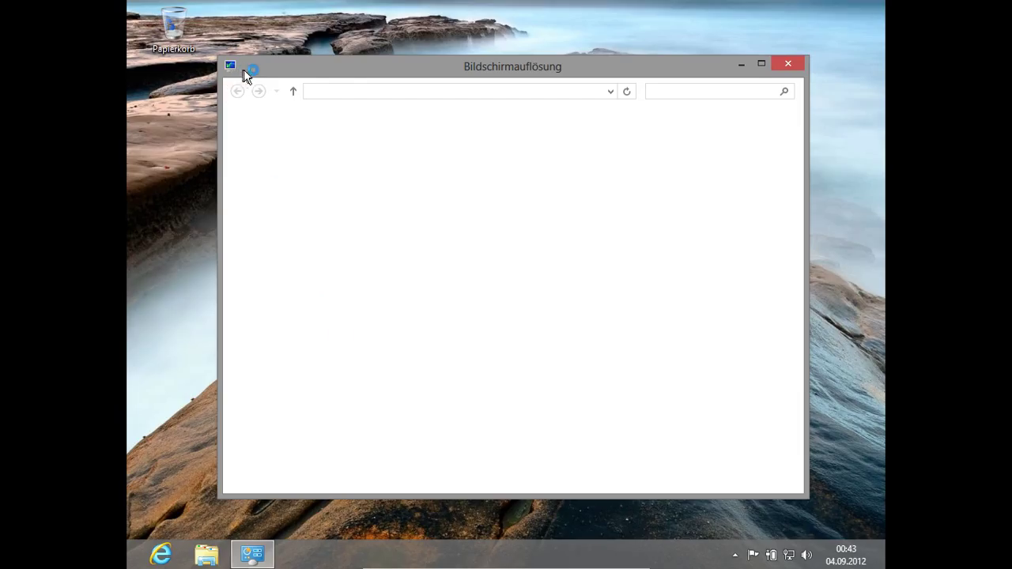
Step: Check that the resolution stays at 1024 × 768, close the window, and show the Geräte menu
{"action": "left_click_drag", "start_coordinate": [262, 68], "coordinate": [283, 63]}
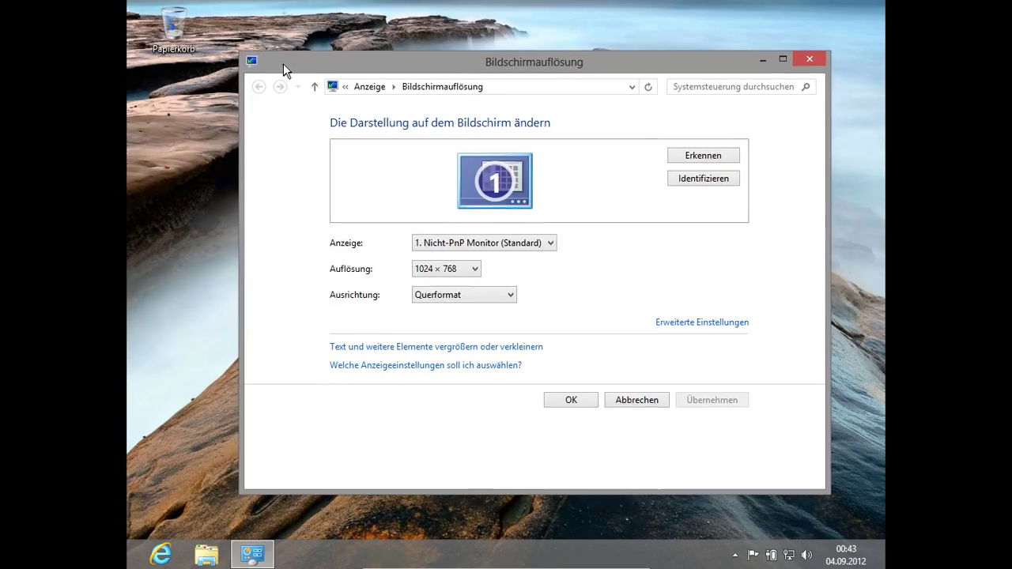
{"action": "left_click", "coordinate": [456, 270]}
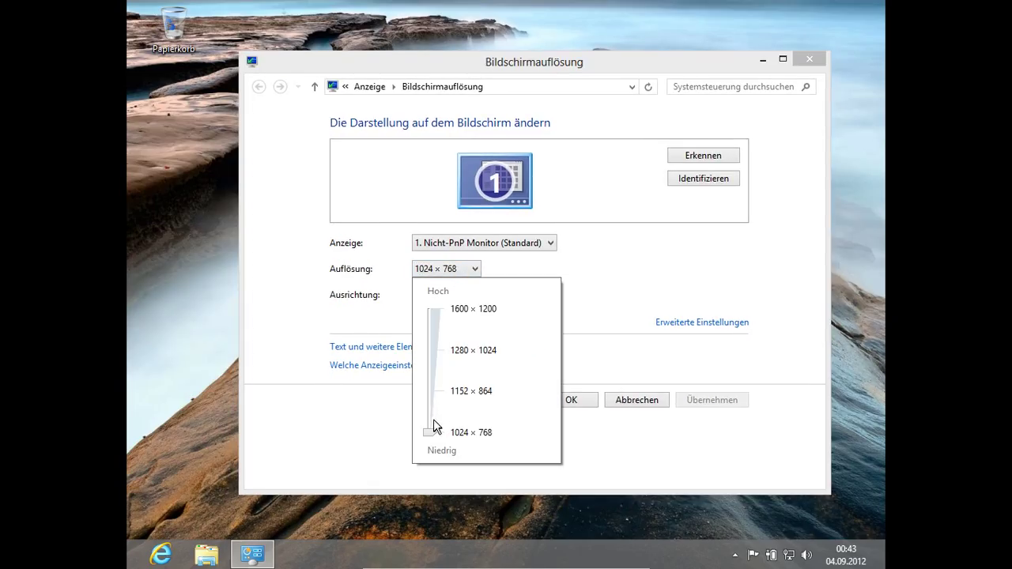
{"action": "left_click", "coordinate": [806, 62]}
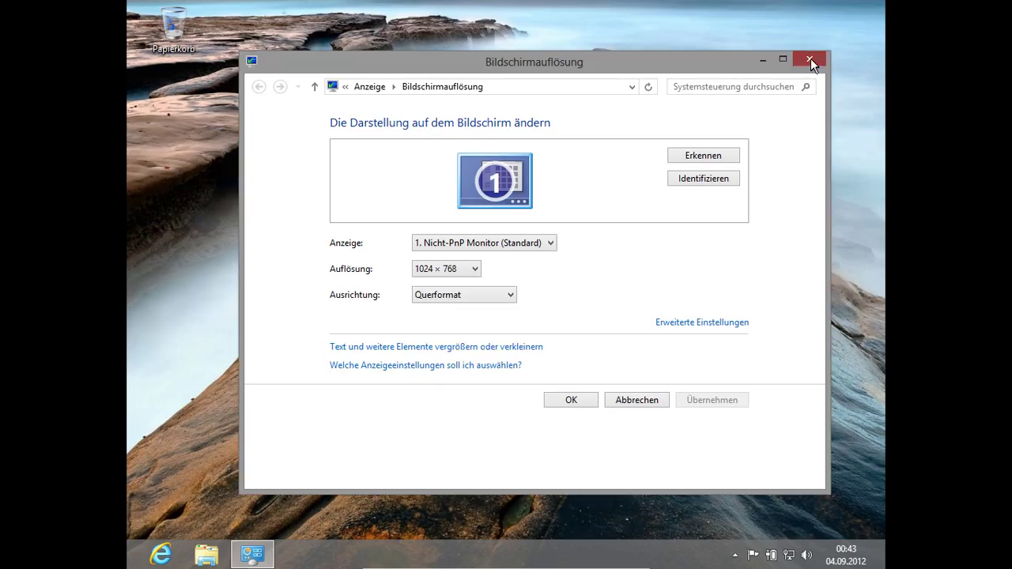
{"action": "left_click_drag", "start_coordinate": [490, 67], "coordinate": [454, 90]}
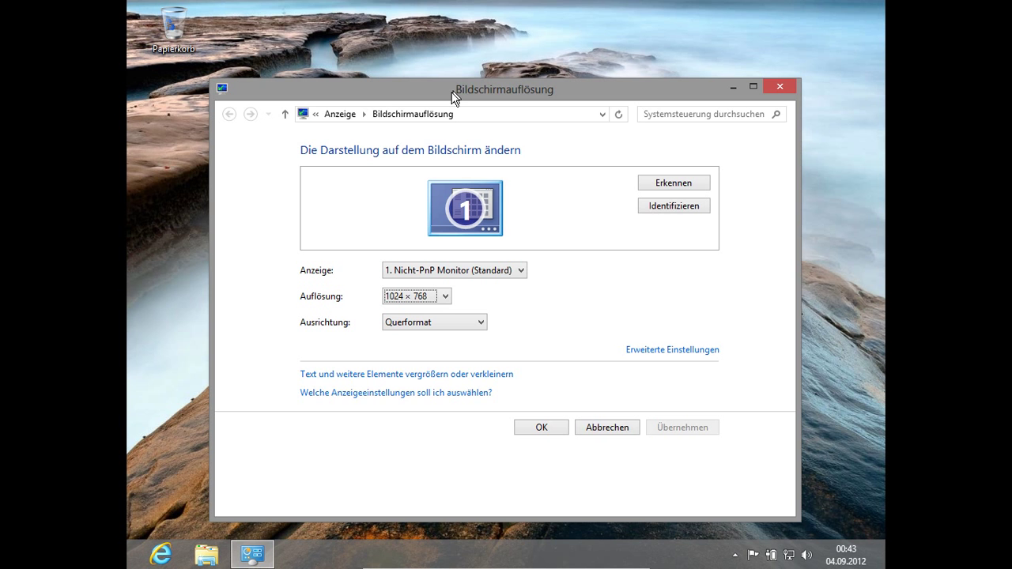
{"action": "key", "text": "alt+F4"}
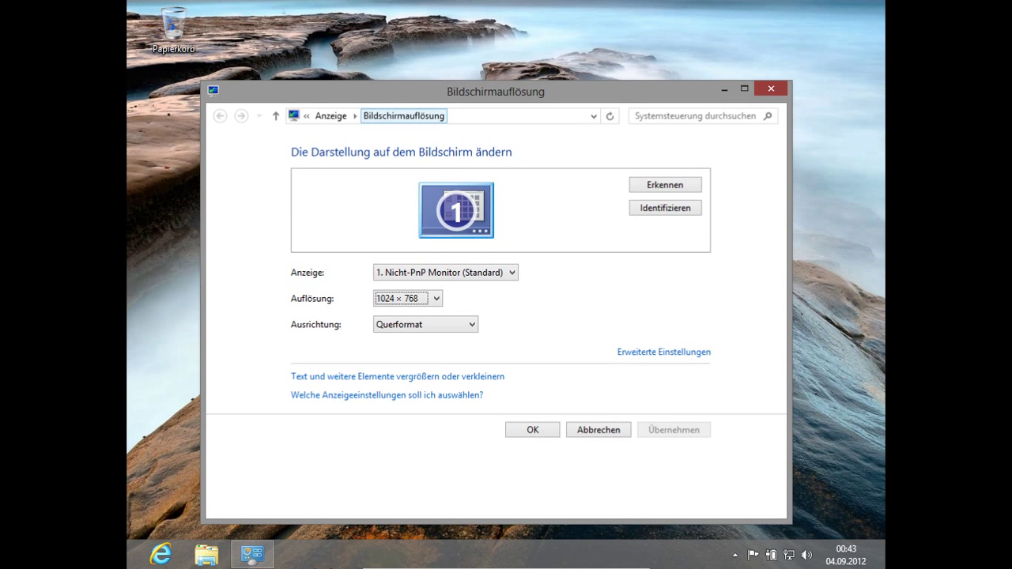
{"action": "left_click", "coordinate": [497, 562]}
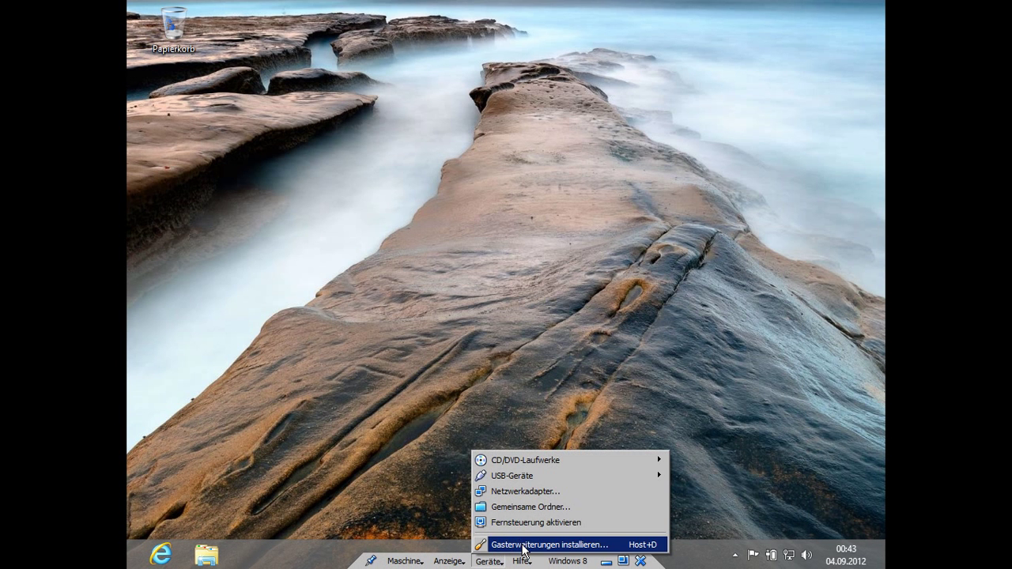
Step: Choose Gasterweiterungen installieren from the Geräte menu to mount the Guest Additions CD
{"action": "left_click", "coordinate": [524, 546]}
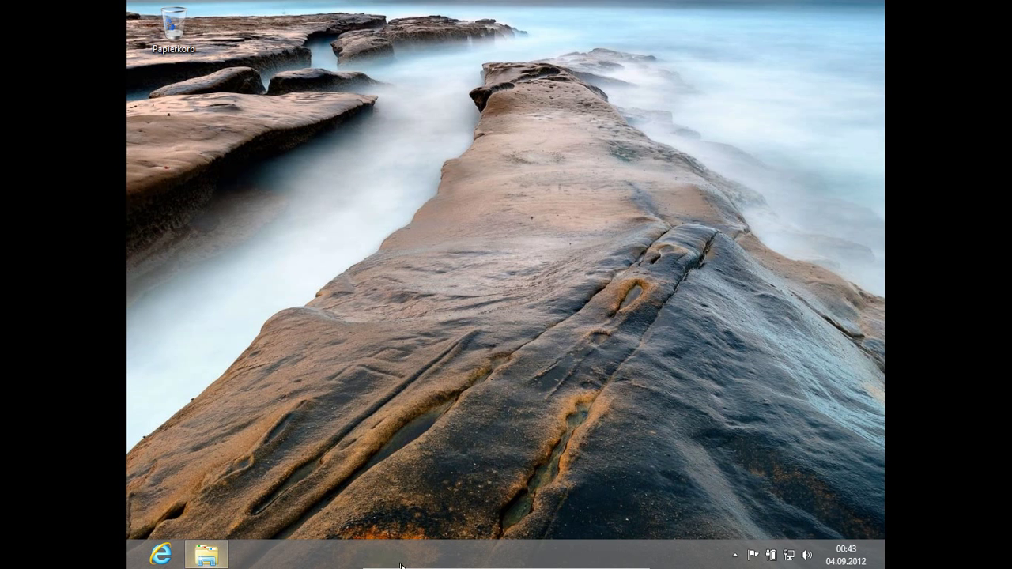
Step: Launch the Guest Additions installer from CD-Laufwerk (D:) and switch the VM to window mode
{"action": "left_click", "coordinate": [207, 555]}
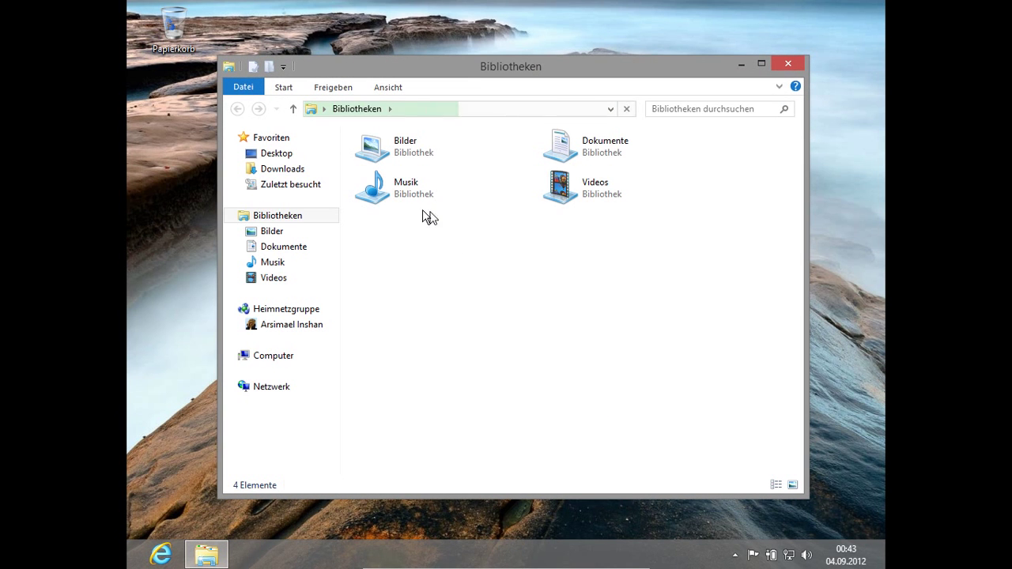
{"action": "left_click", "coordinate": [280, 359]}
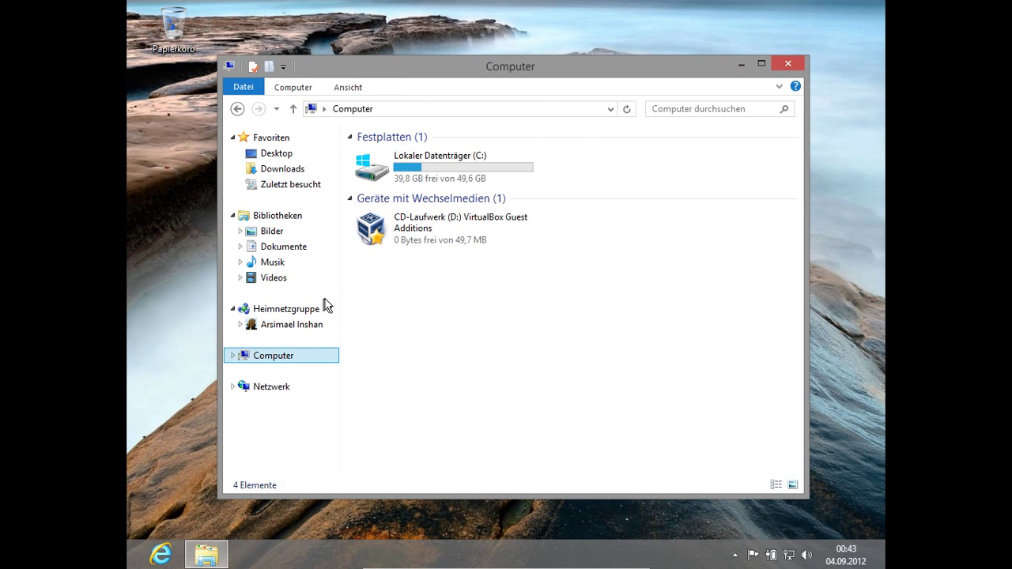
{"action": "left_click", "coordinate": [429, 231]}
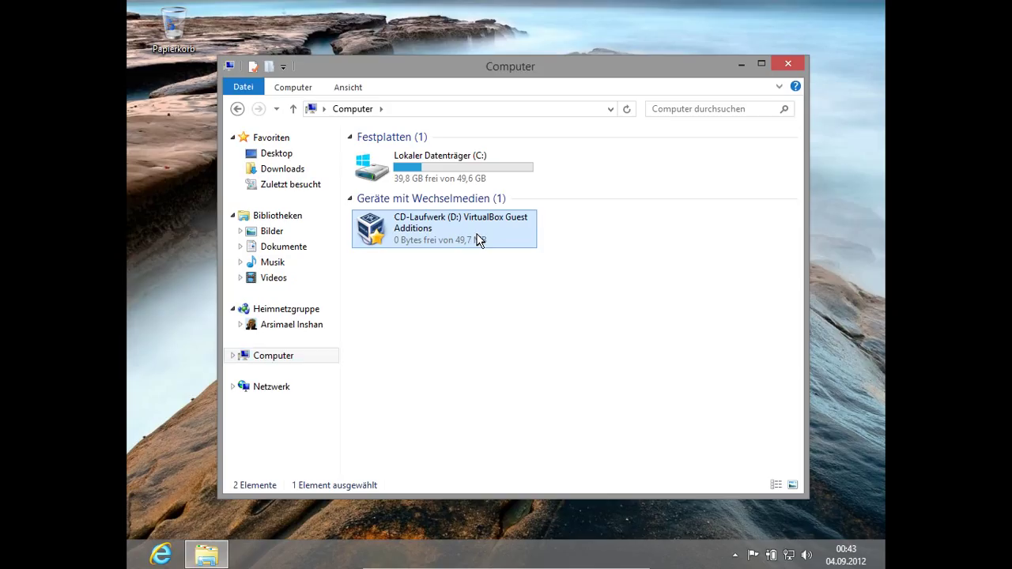
{"action": "double_click", "coordinate": [479, 239]}
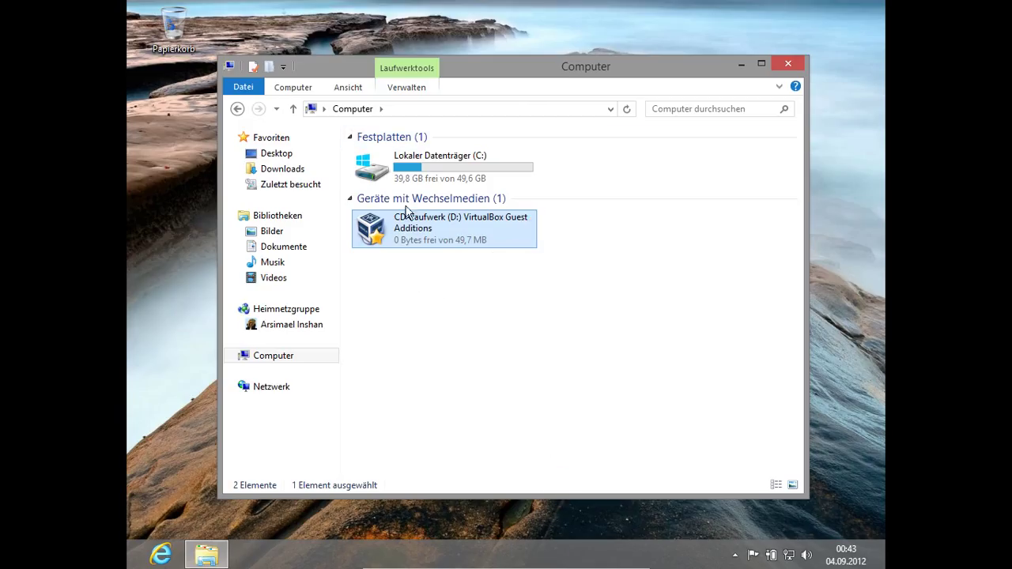
{"action": "mouse_move", "coordinate": [538, 566]}
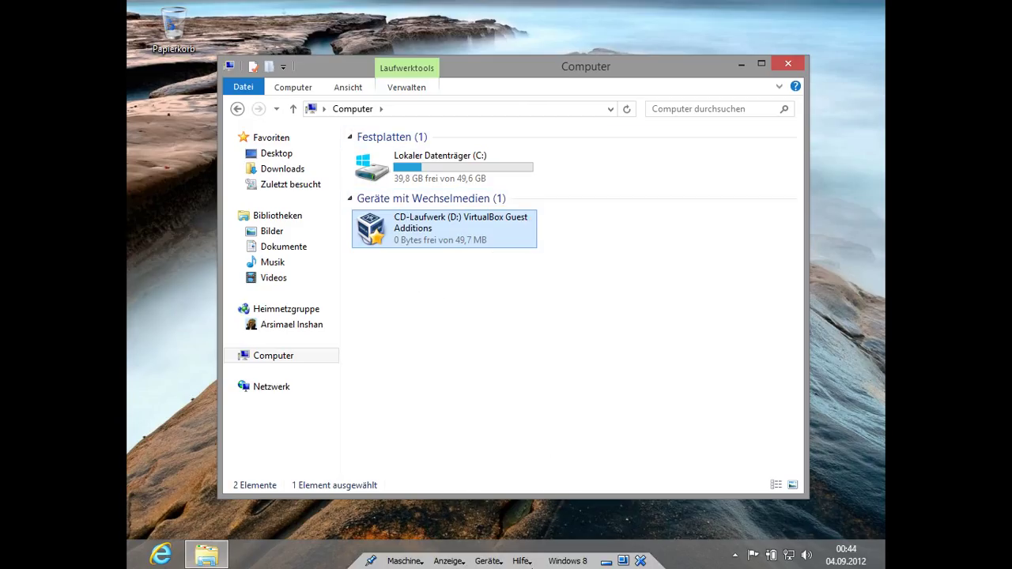
{"action": "left_click", "coordinate": [623, 562]}
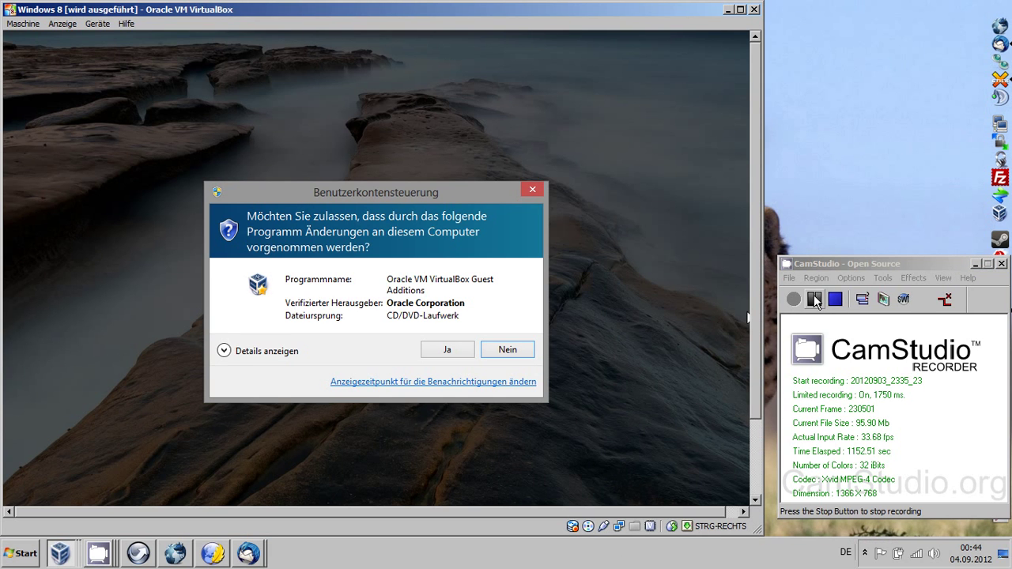
Step: Refocus the VM window and switch the guest back to fullscreen with Anzeige > Vollbildmodus
{"action": "left_click", "coordinate": [794, 298]}
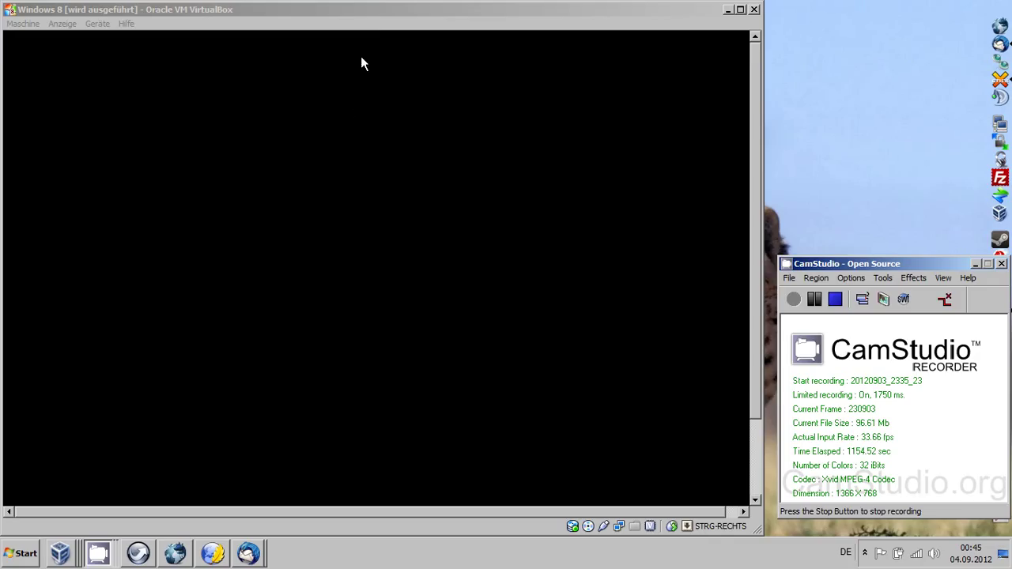
{"action": "left_click", "coordinate": [378, 7]}
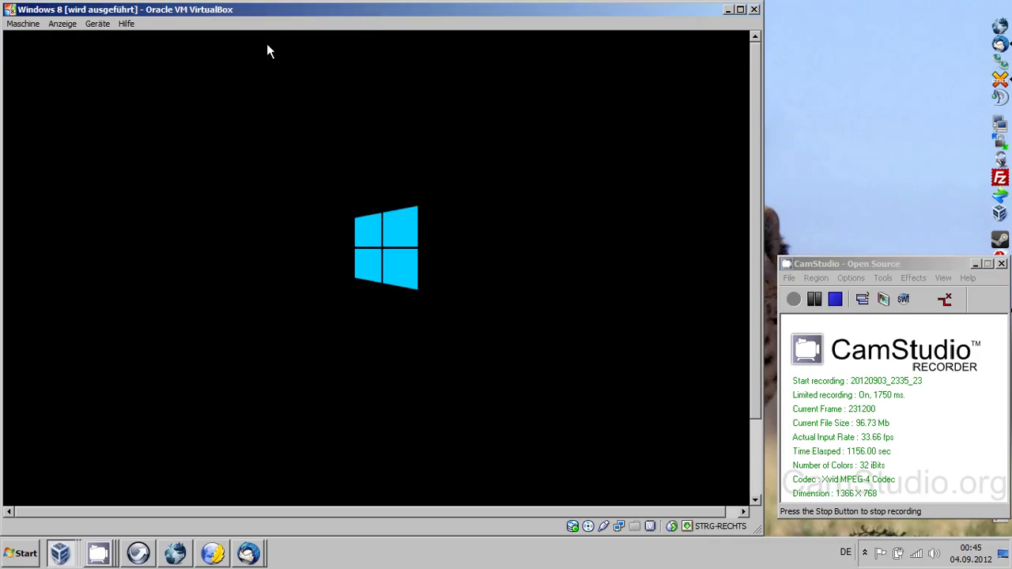
{"action": "left_click", "coordinate": [63, 24]}
{"action": "left_click", "coordinate": [84, 36]}
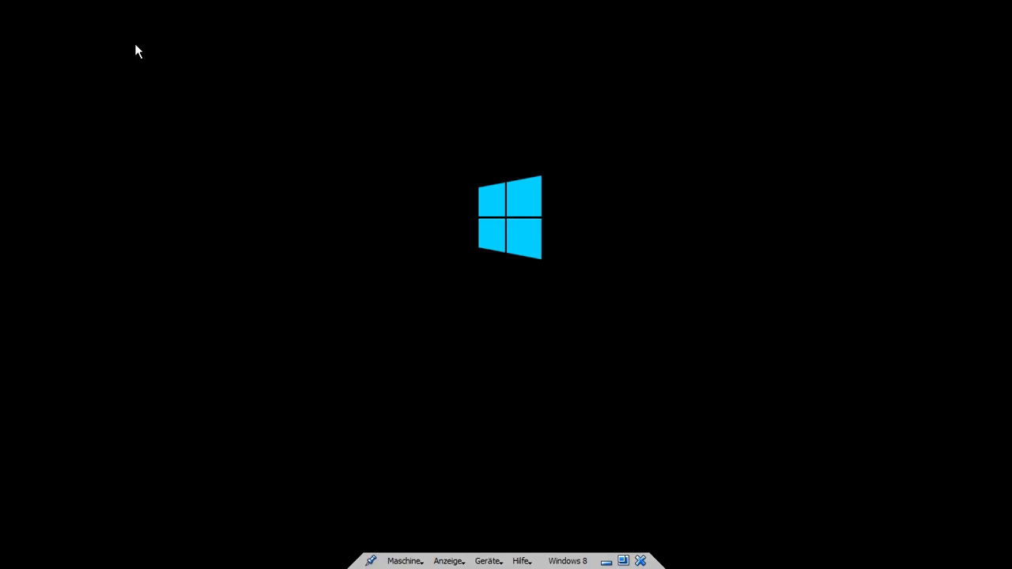
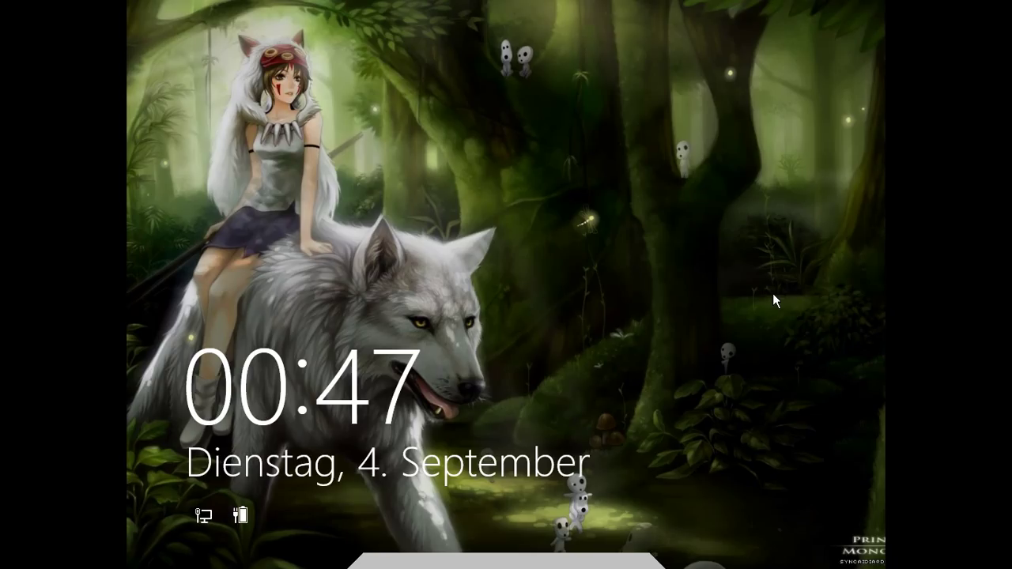
Step: Sign in from the lock screen by entering the account password in the Kennwort field
{"action": "left_click", "coordinate": [701, 281]}
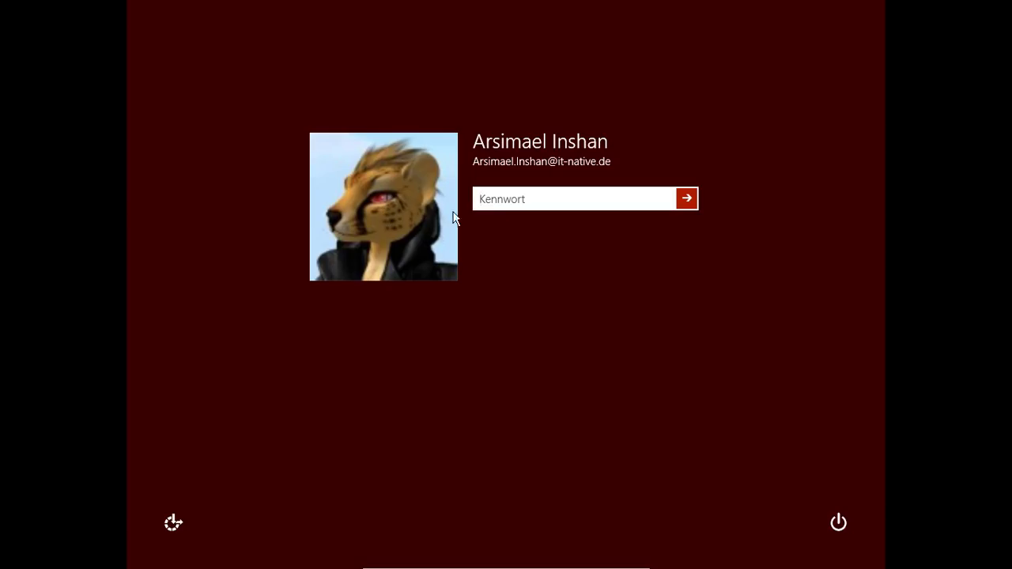
{"action": "type", "text": "•••••••••••••"}
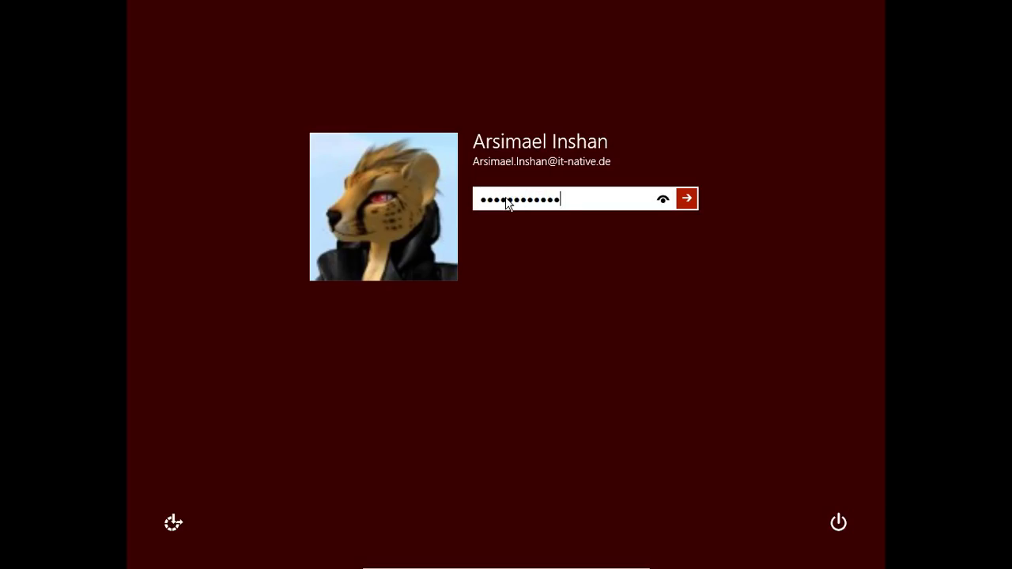
{"action": "key", "text": "Return"}
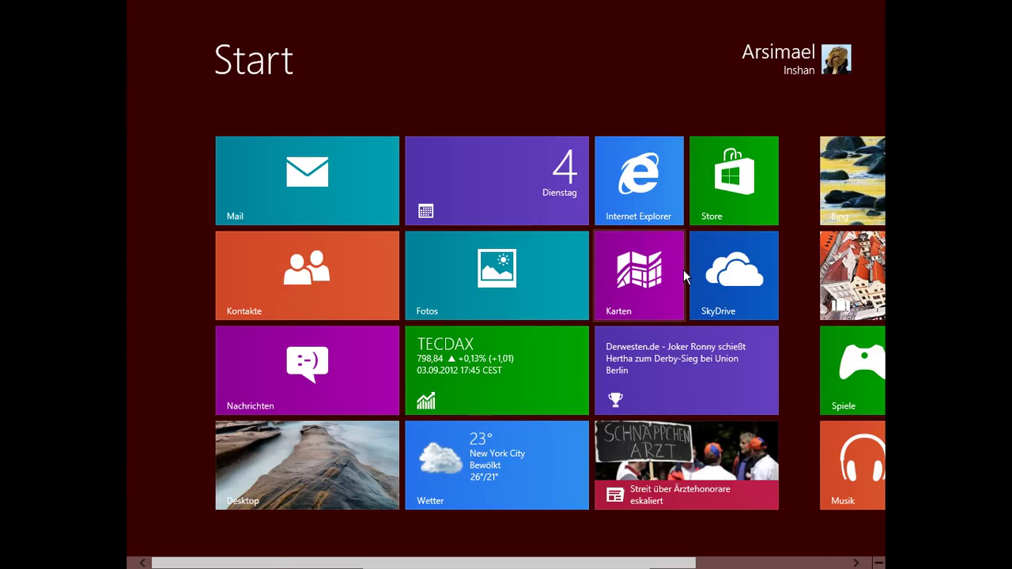
Step: Switch from Start to the desktop and open Anpassen (Personalization) from its context menu
{"action": "scroll", "coordinate": [664, 267], "scroll_direction": "down", "scroll_amount": 3}
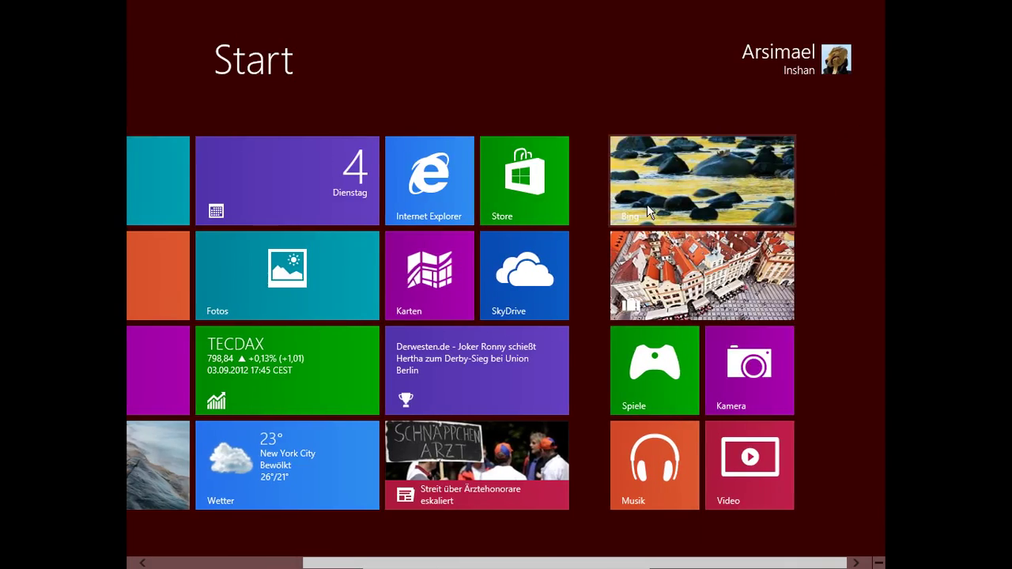
{"action": "scroll", "coordinate": [648, 211], "scroll_direction": "up", "scroll_amount": 3}
{"action": "left_click", "coordinate": [149, 477]}
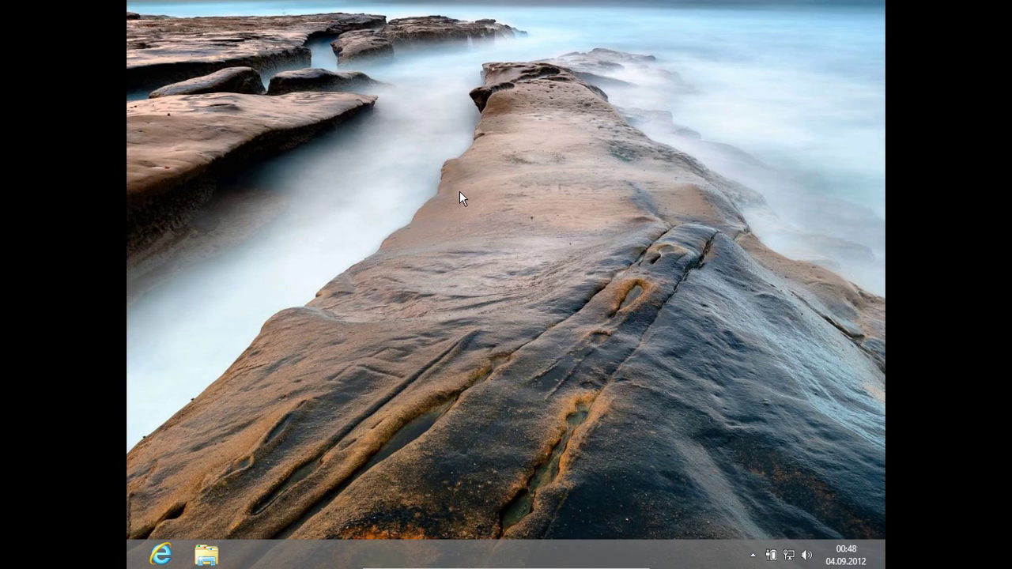
{"action": "right_click", "coordinate": [460, 192]}
{"action": "left_click", "coordinate": [524, 329]}
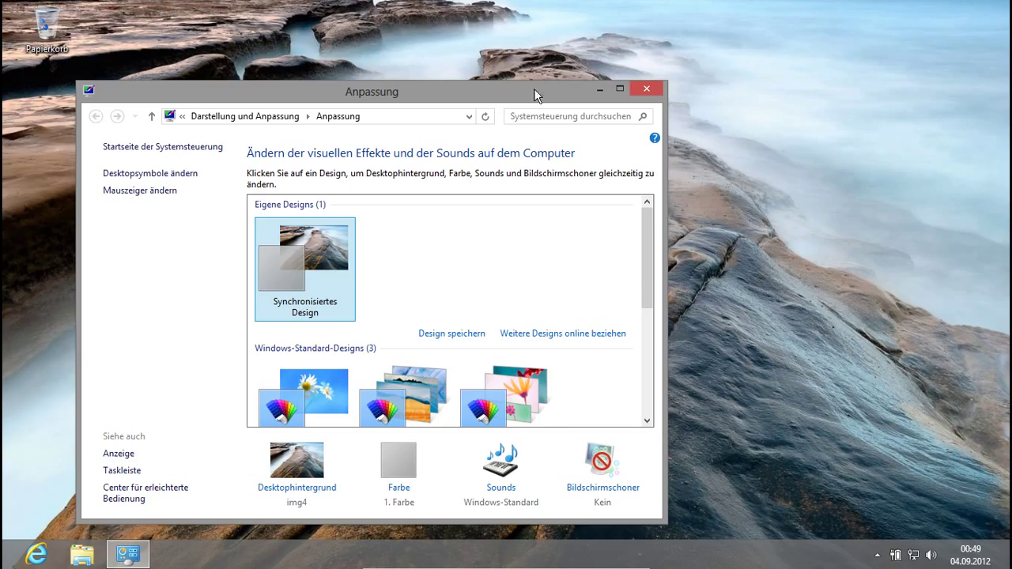
Step: Move and resize the Anpassung window, then close it
{"action": "left_click_drag", "start_coordinate": [508, 69], "coordinate": [646, 70]}
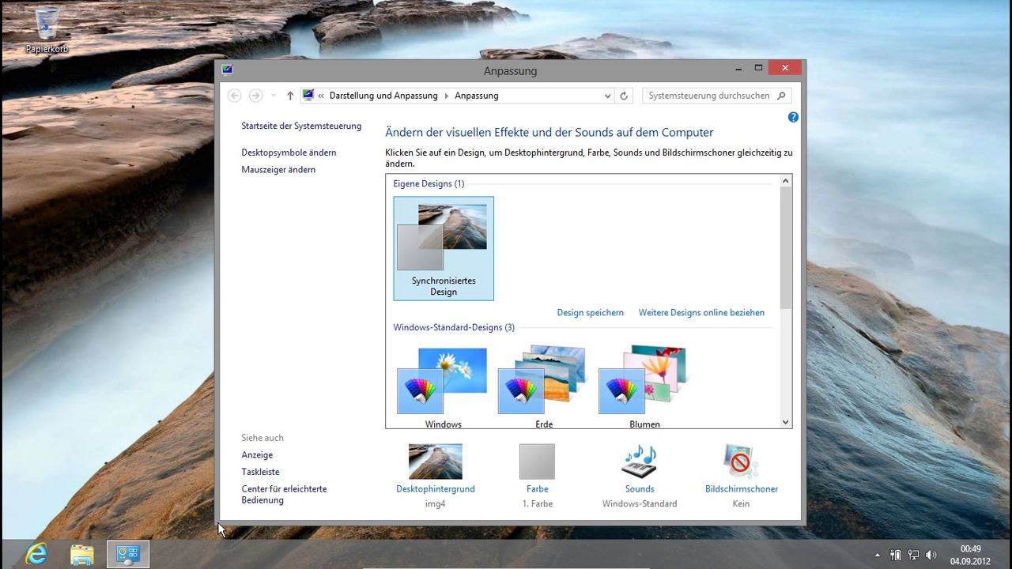
{"action": "left_click_drag", "start_coordinate": [219, 525], "coordinate": [202, 482]}
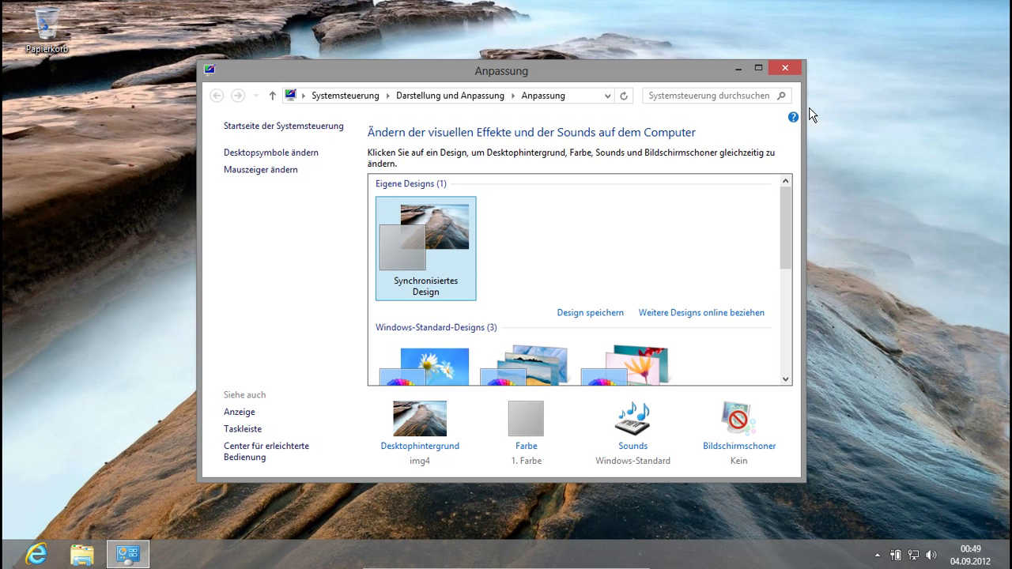
{"action": "left_click_drag", "start_coordinate": [694, 71], "coordinate": [732, 61]}
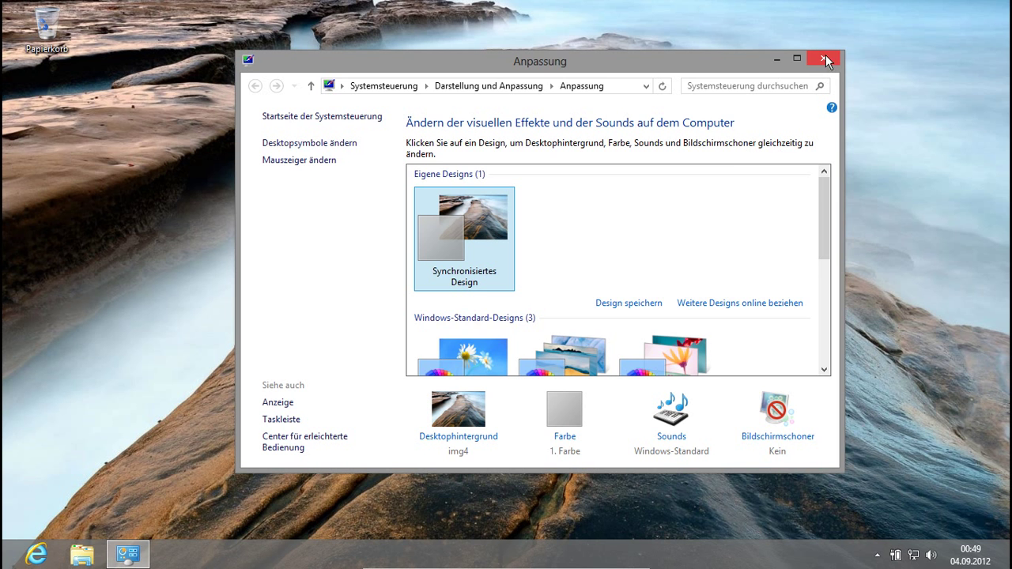
{"action": "left_click_drag", "start_coordinate": [736, 65], "coordinate": [677, 69]}
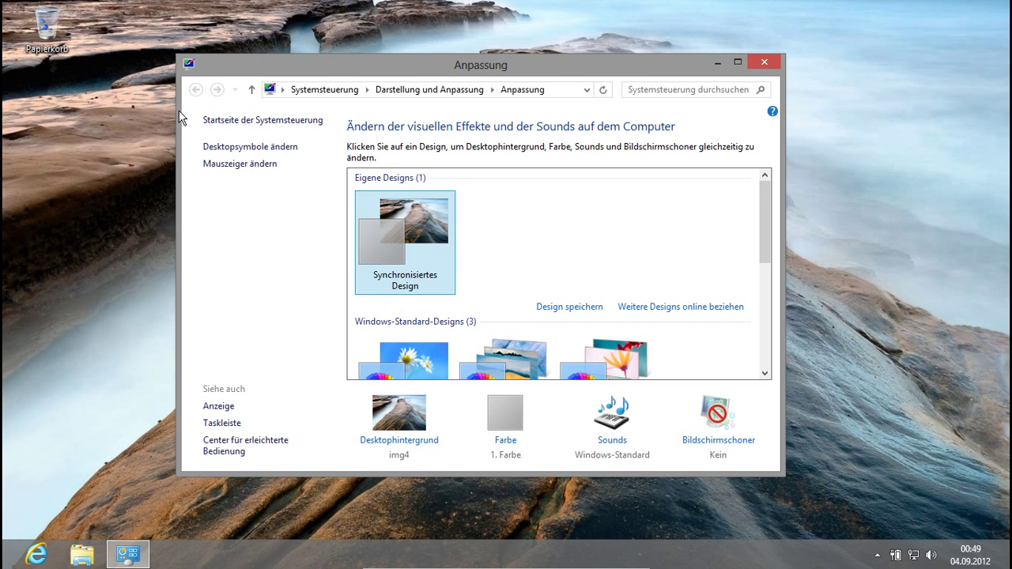
{"action": "left_click", "coordinate": [764, 62]}
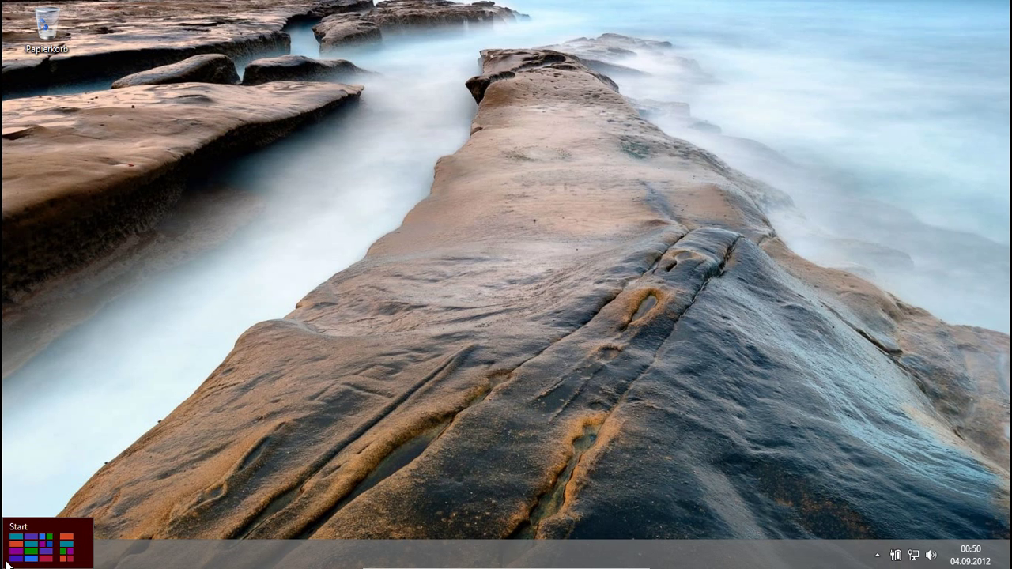
Step: Go to the Start screen and switch to the desktop
{"action": "mouse_move", "coordinate": [3, 567]}
{"action": "left_click", "coordinate": [4, 565]}
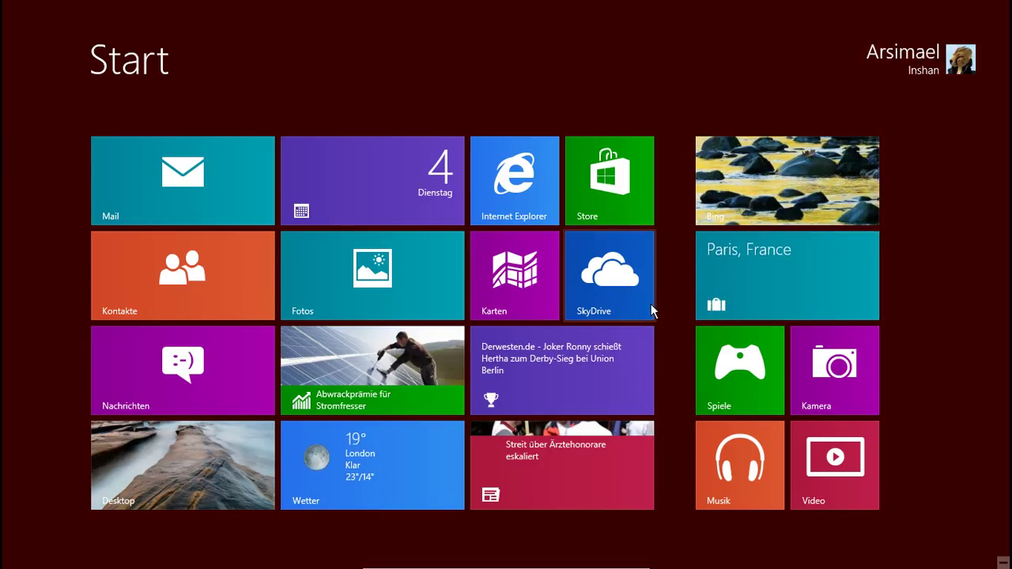
{"action": "left_click", "coordinate": [197, 473]}
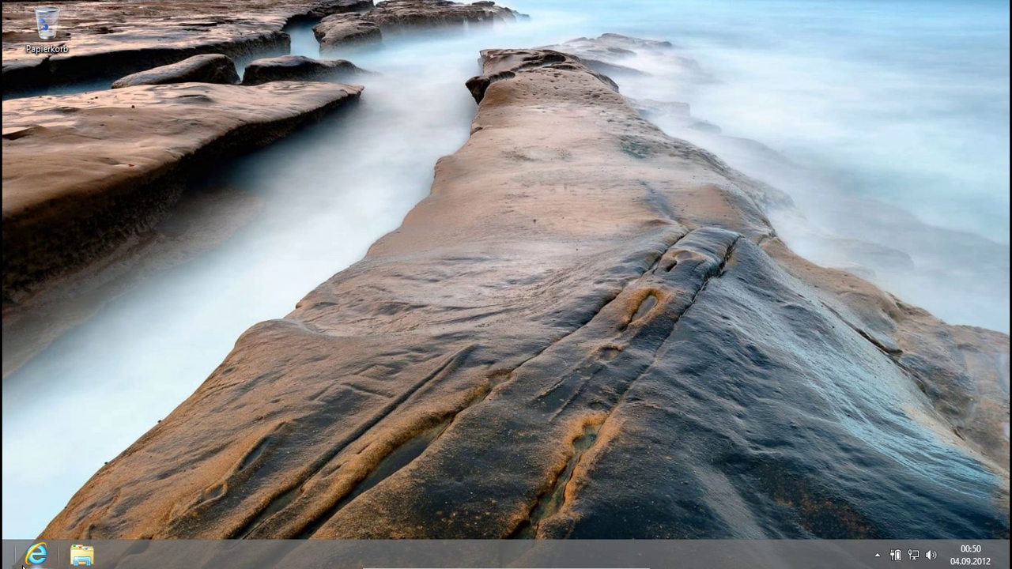
Step: Unpin Internet Explorer and Explorer from the taskbar and return to Start
{"action": "right_click", "coordinate": [35, 560]}
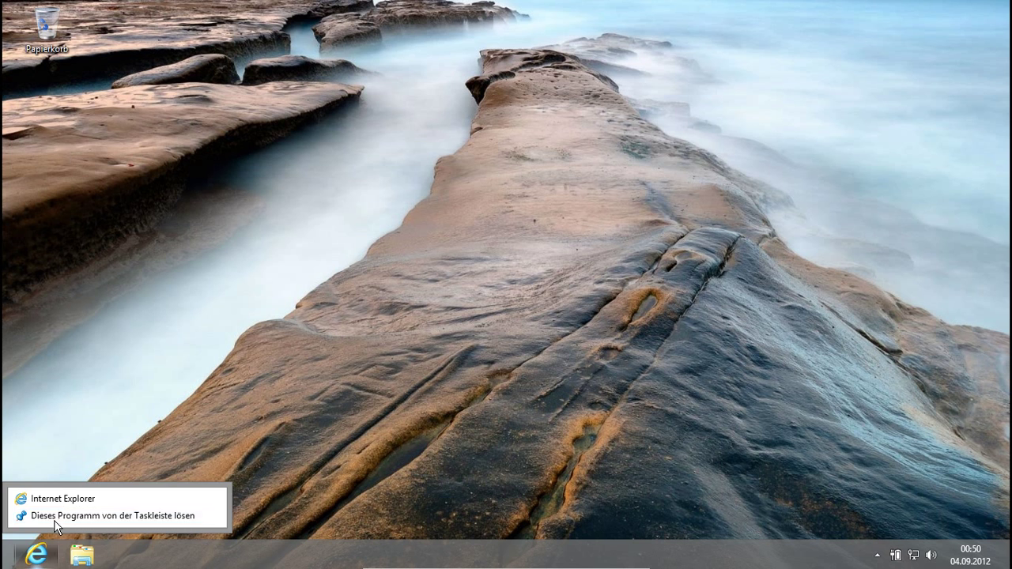
{"action": "left_click", "coordinate": [48, 515]}
{"action": "right_click", "coordinate": [36, 556]}
{"action": "left_click", "coordinate": [63, 515]}
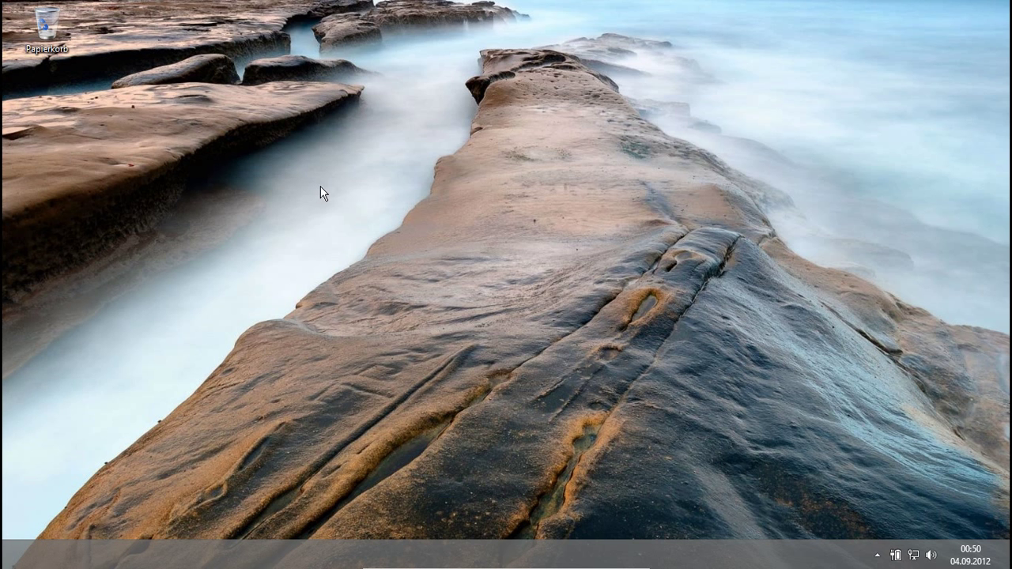
{"action": "key", "text": "super"}
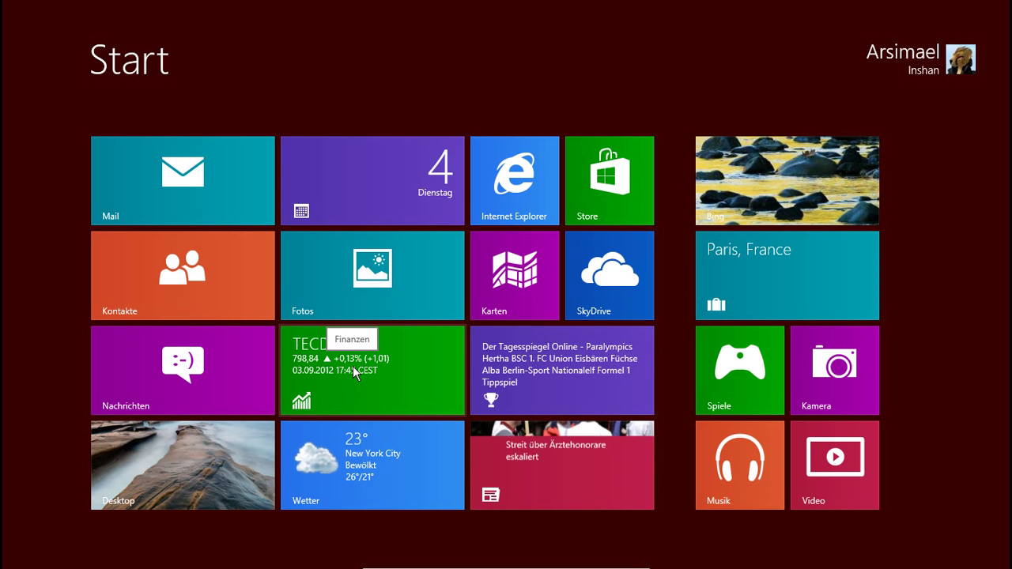
Step: Open the Computer window with Win+E, close it and return to Start
{"action": "key", "text": "super+e"}
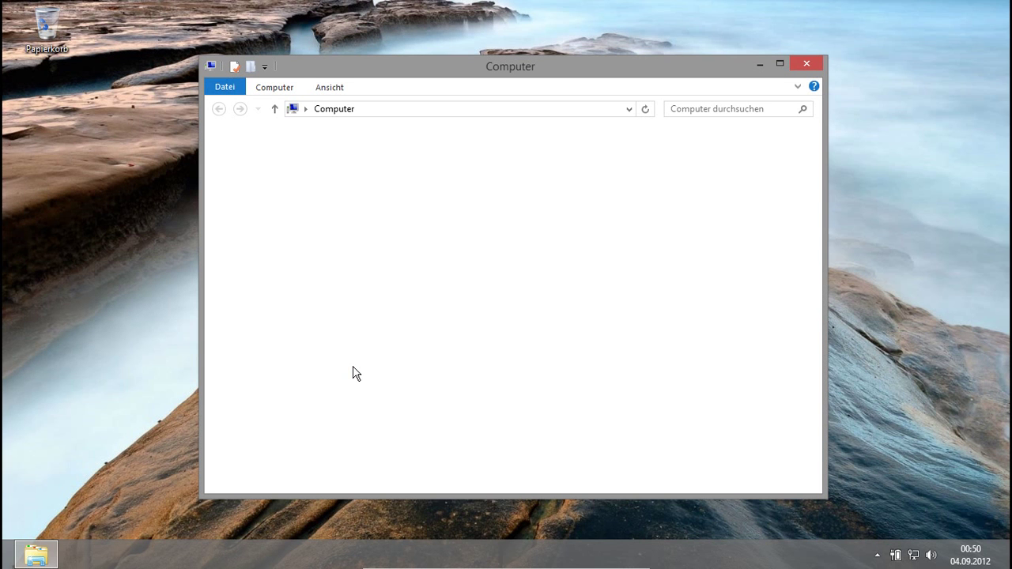
{"action": "left_click", "coordinate": [804, 64]}
{"action": "key", "text": "super"}
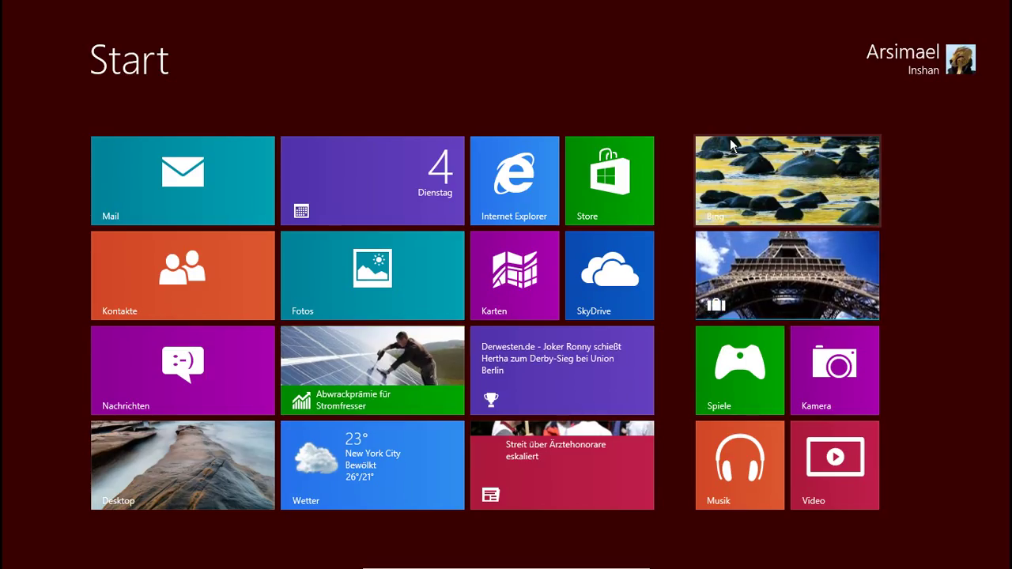
Step: Search for 'exp', launch Explorer from the results and close the Bibliotheken window
{"action": "key", "text": "super+c"}
{"action": "type", "text": "wind"}
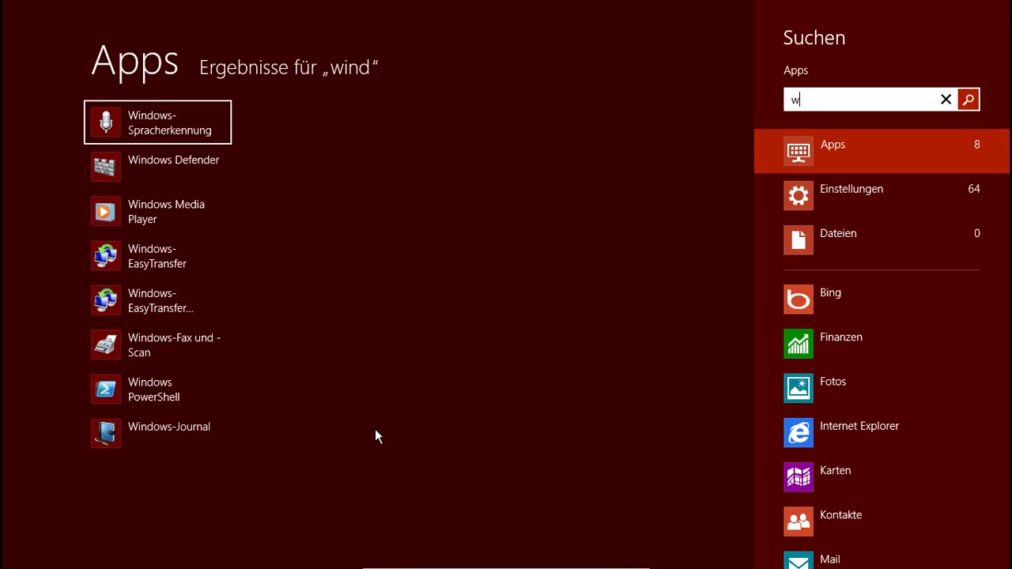
{"action": "key", "text": "BackSpace"}
{"action": "type", "text": "exp"}
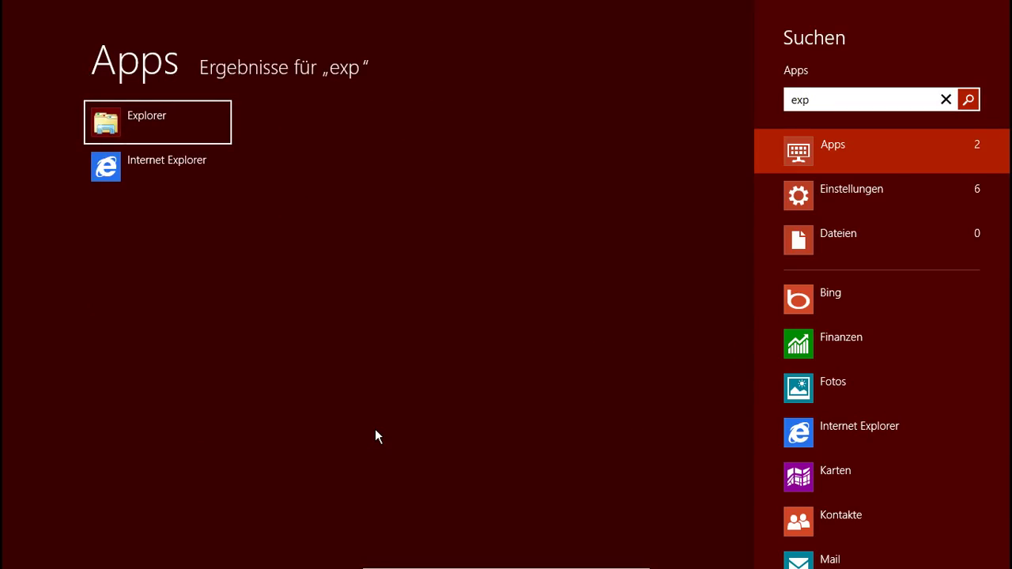
{"action": "left_click", "coordinate": [180, 119]}
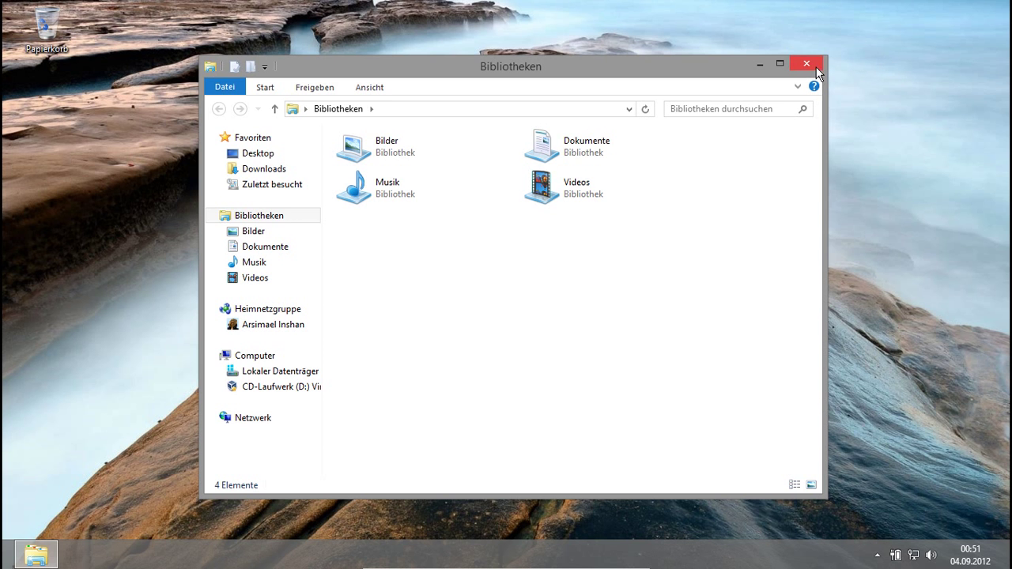
{"action": "left_click", "coordinate": [816, 69]}
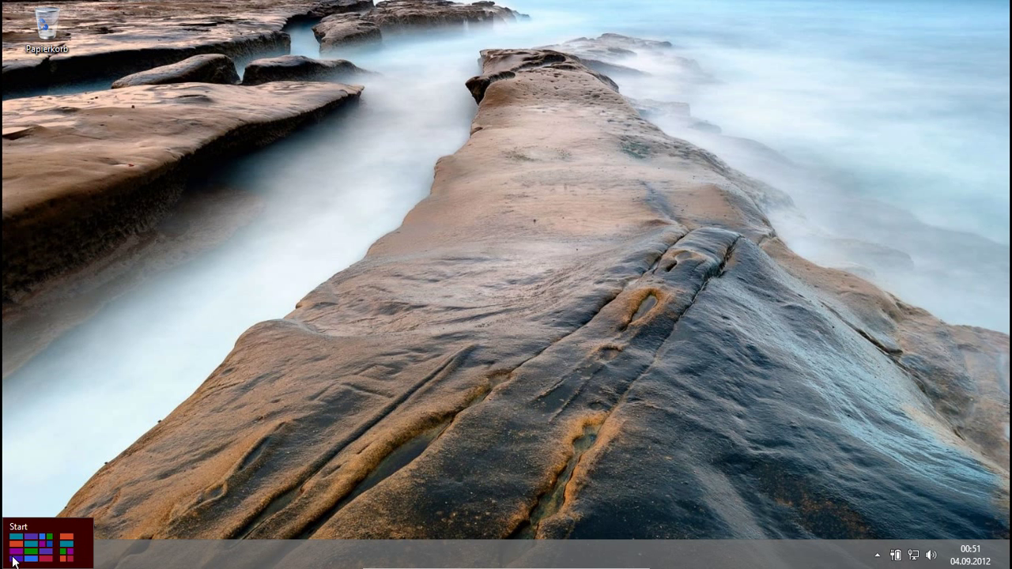
Step: Search Start for 'wor', then dismiss the results and return to the tile grid
{"action": "left_click", "coordinate": [14, 561]}
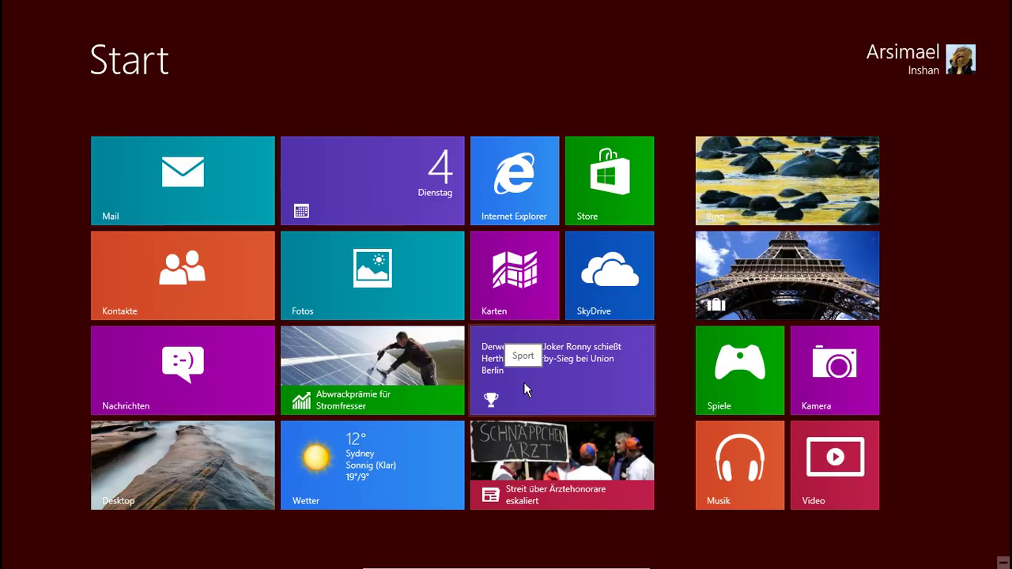
{"action": "type", "text": "wor"}
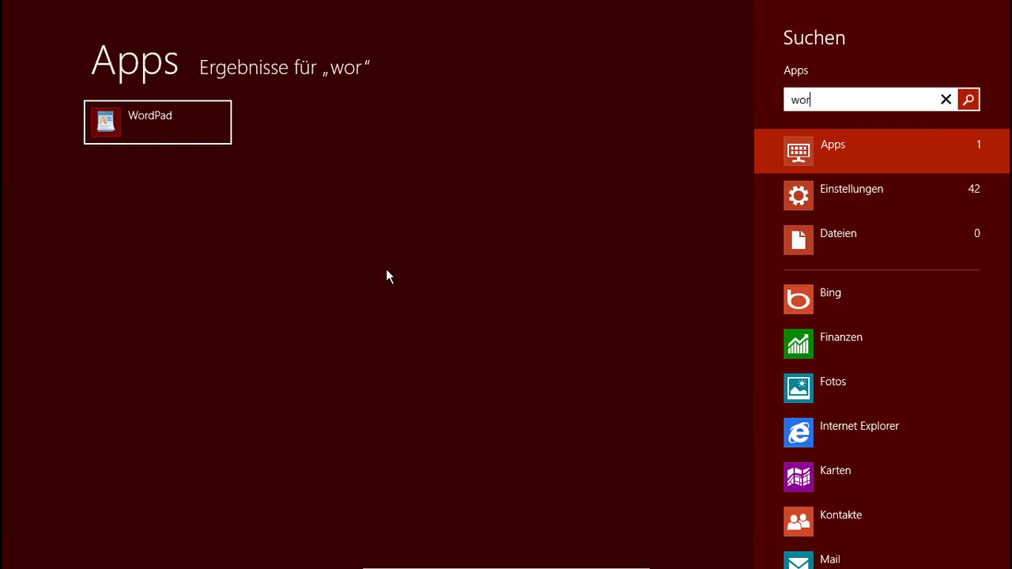
{"action": "left_click", "coordinate": [350, 199]}
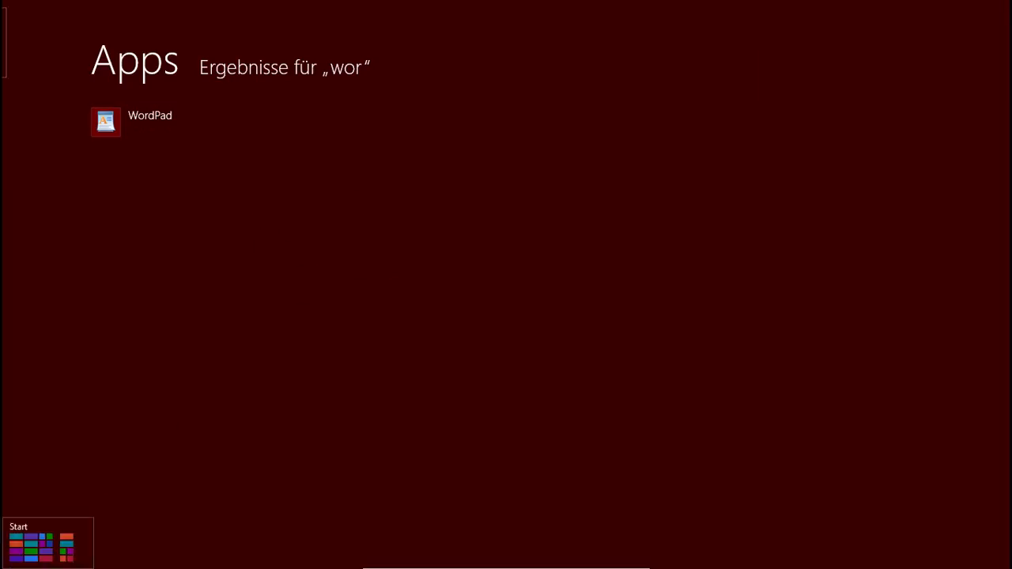
{"action": "left_click", "coordinate": [6, 563]}
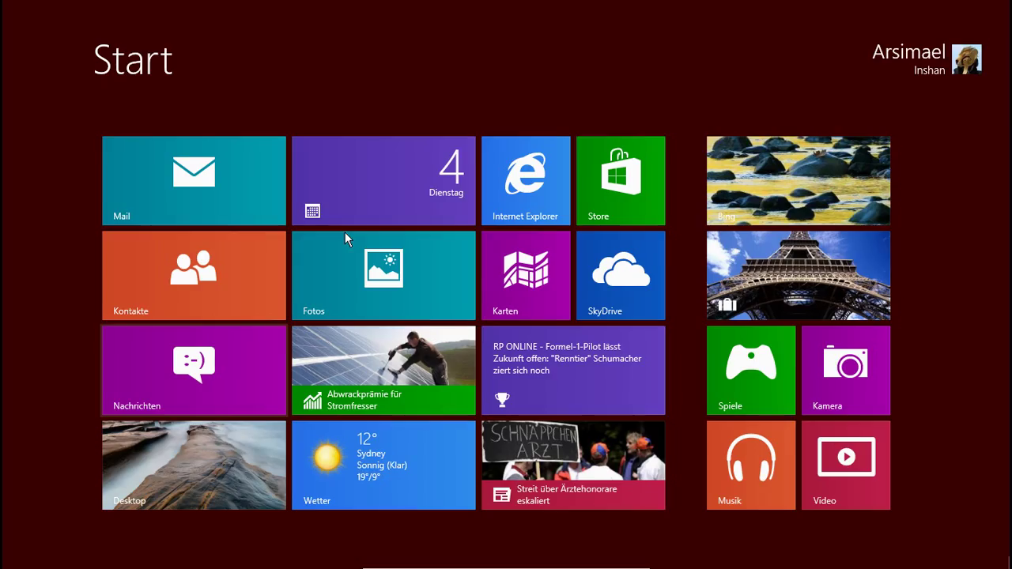
Step: Unpin the Mail, Kontakte and Nachrichten tiles and make the Kalender tile small
{"action": "right_click", "coordinate": [160, 188]}
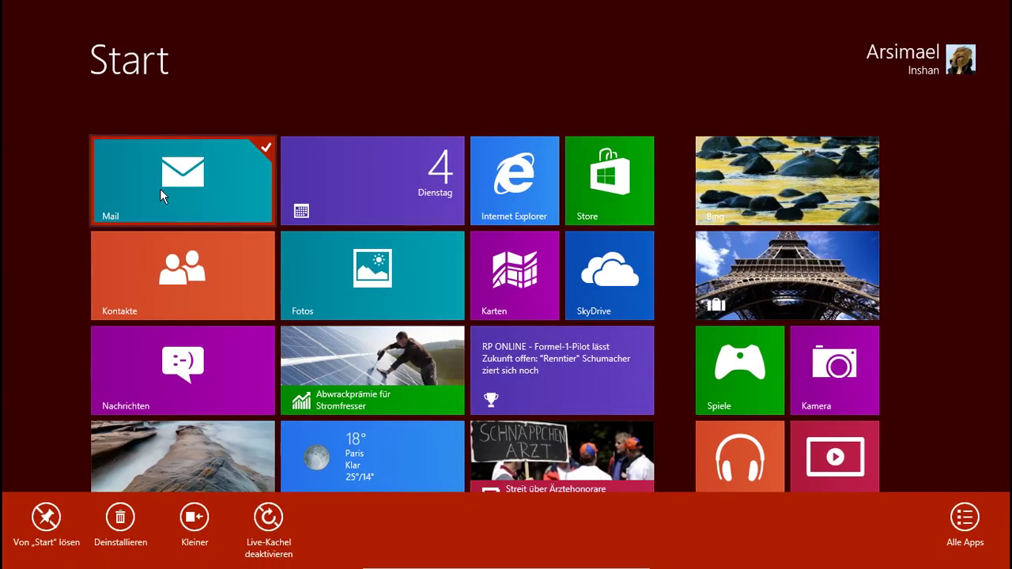
{"action": "right_click", "coordinate": [175, 257]}
{"action": "right_click", "coordinate": [165, 355]}
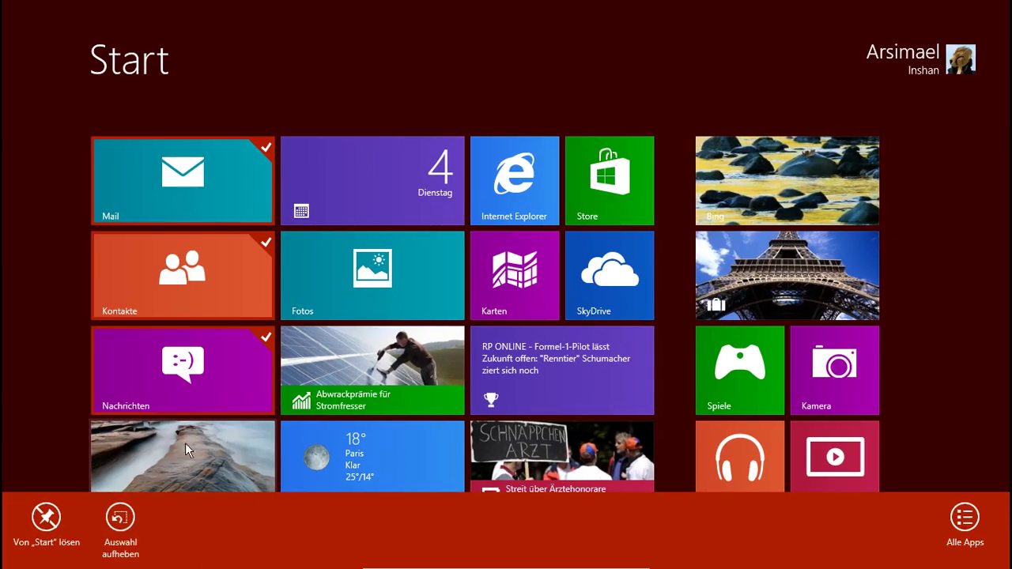
{"action": "left_click", "coordinate": [46, 518]}
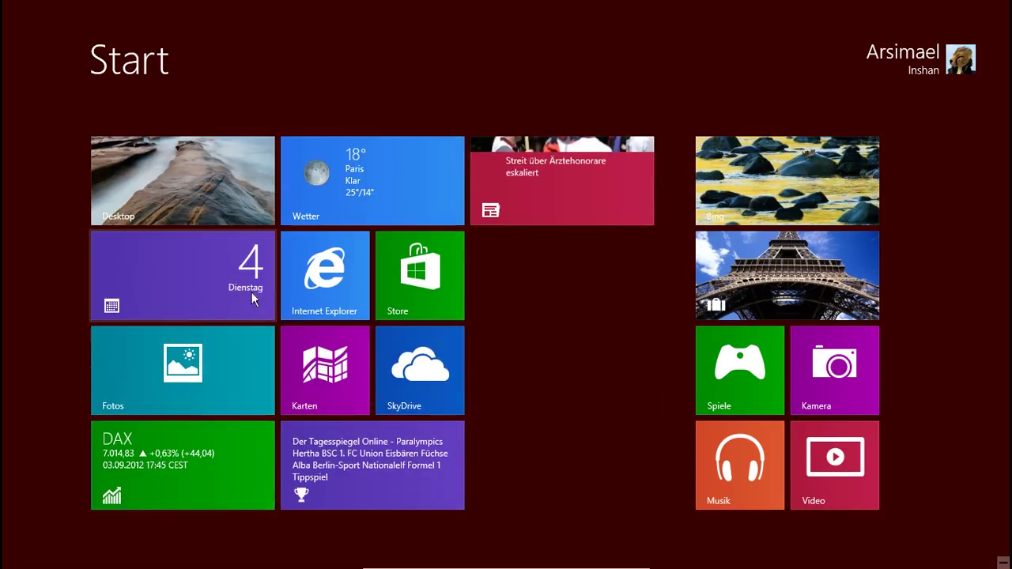
{"action": "right_click", "coordinate": [186, 273]}
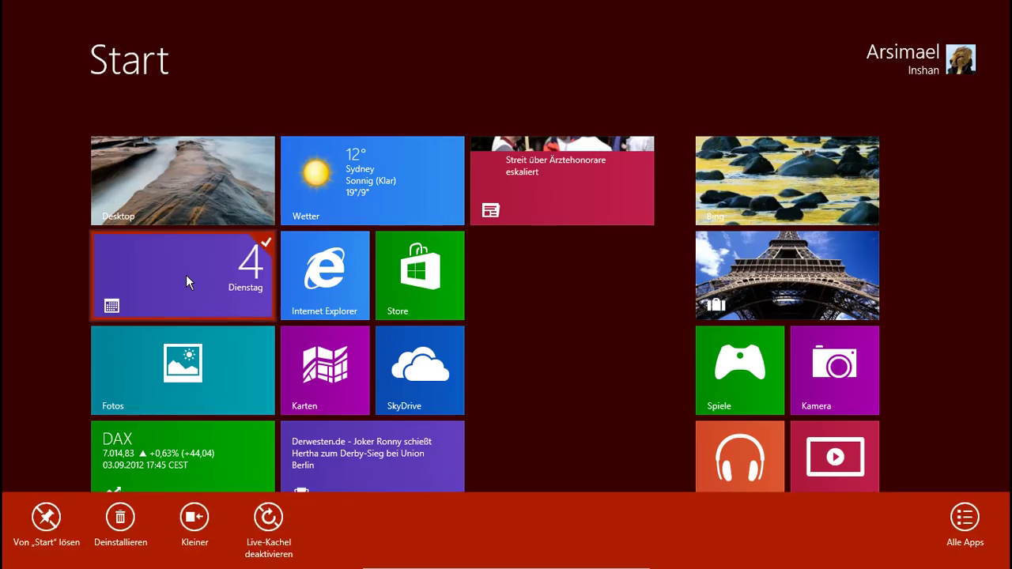
{"action": "left_click", "coordinate": [194, 517]}
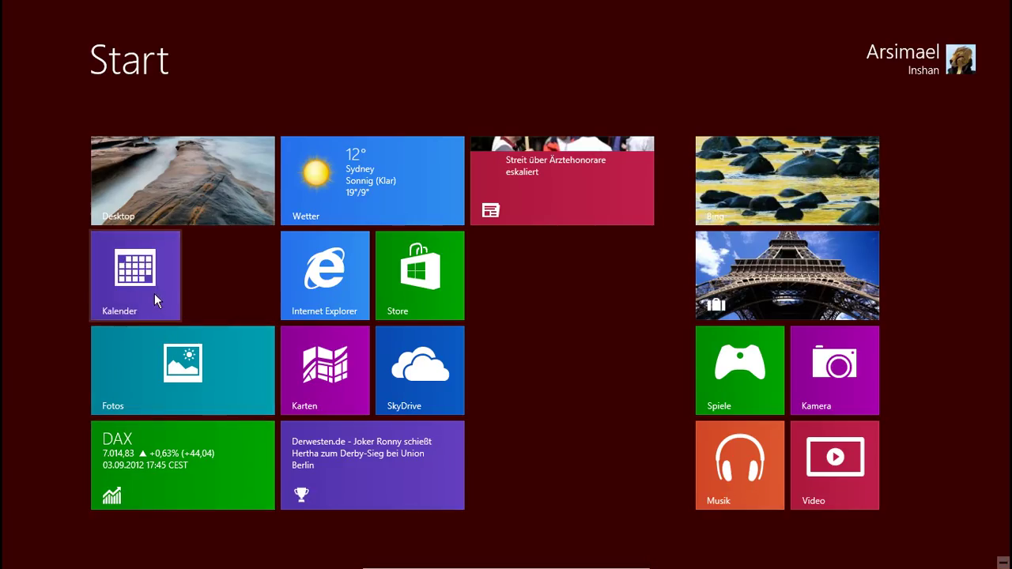
Step: Unpin the finance, Derwesten and Ärztehonorare news tiles from Start
{"action": "right_click", "coordinate": [555, 175]}
{"action": "right_click", "coordinate": [182, 455]}
{"action": "right_click", "coordinate": [382, 453]}
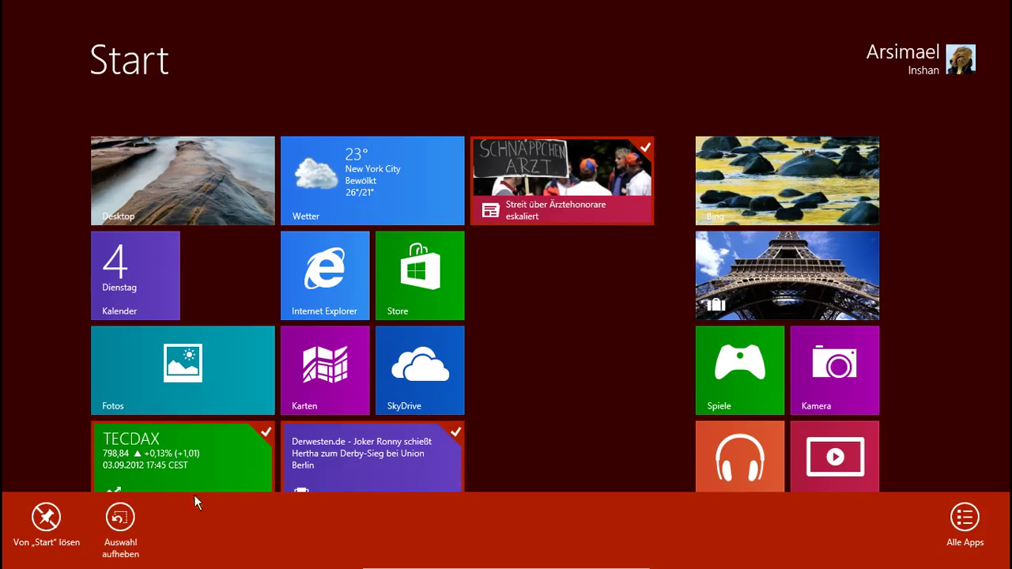
{"action": "key", "text": "Escape"}
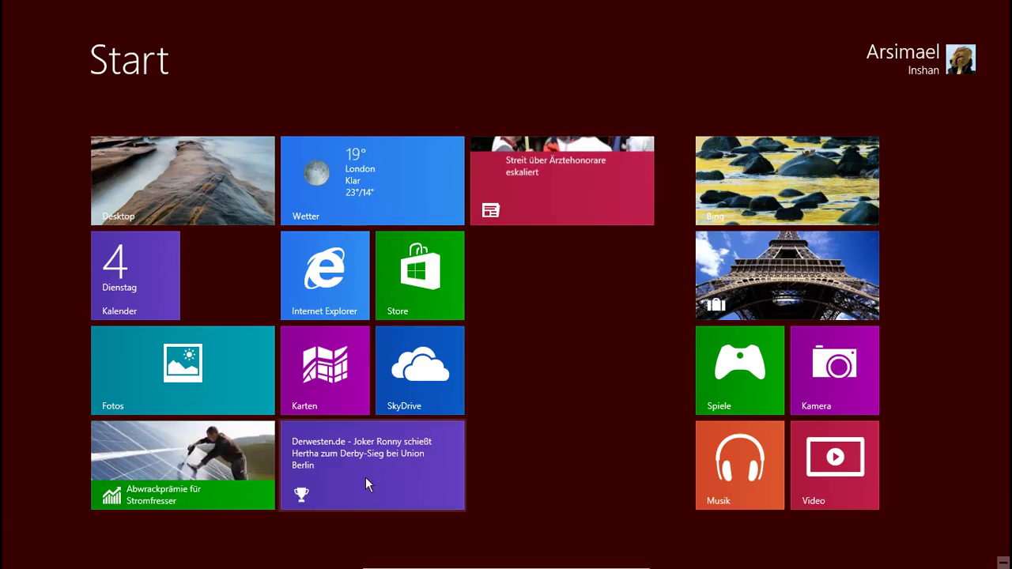
{"action": "right_click", "coordinate": [182, 455]}
{"action": "right_click", "coordinate": [382, 467]}
{"action": "right_click", "coordinate": [506, 207]}
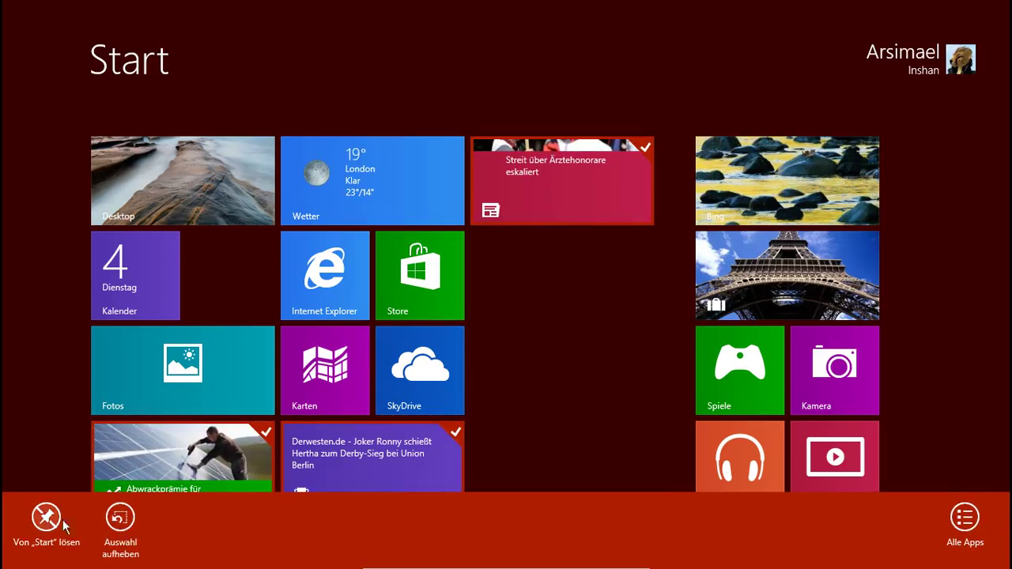
{"action": "left_click", "coordinate": [63, 521]}
Step: Uninstall the Karten app and launch Internet Explorer
{"action": "right_click", "coordinate": [338, 286]}
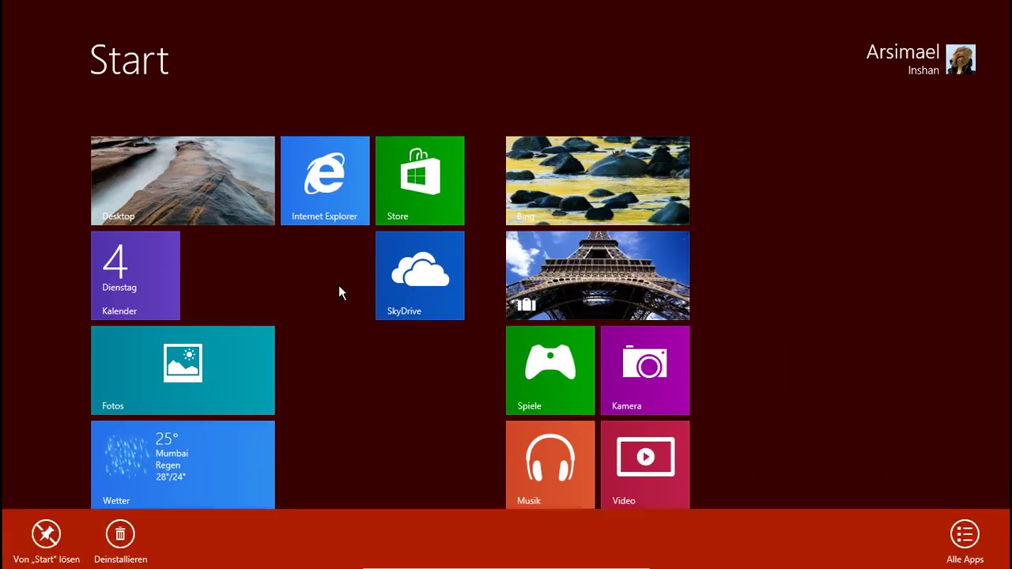
{"action": "left_click", "coordinate": [121, 531]}
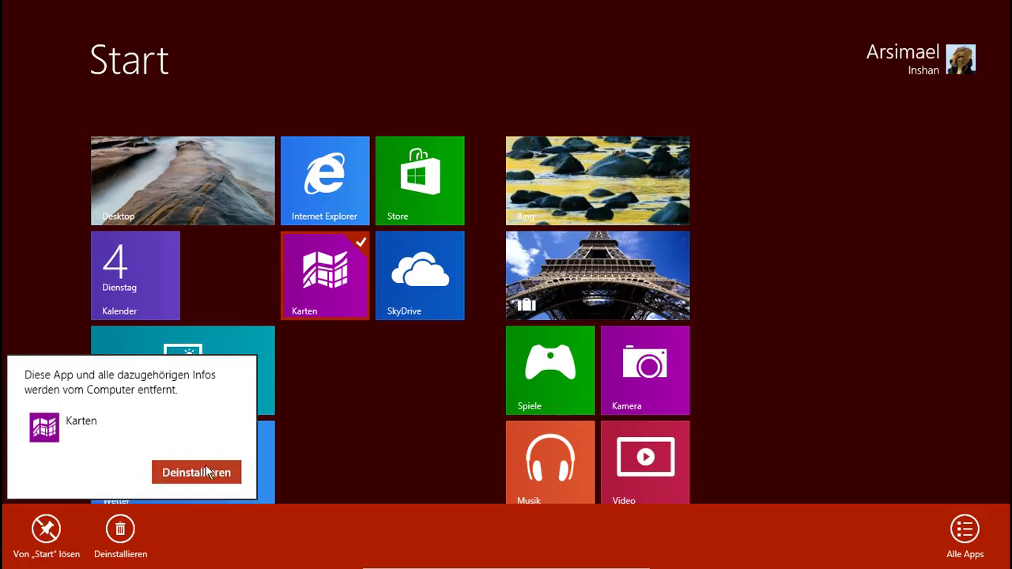
{"action": "left_click", "coordinate": [209, 471]}
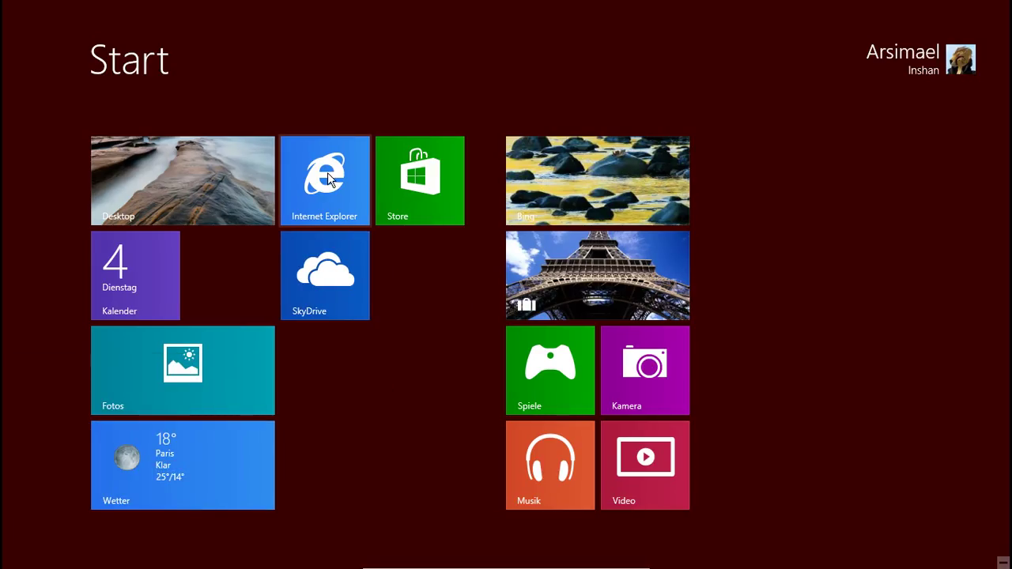
{"action": "left_click", "coordinate": [324, 176]}
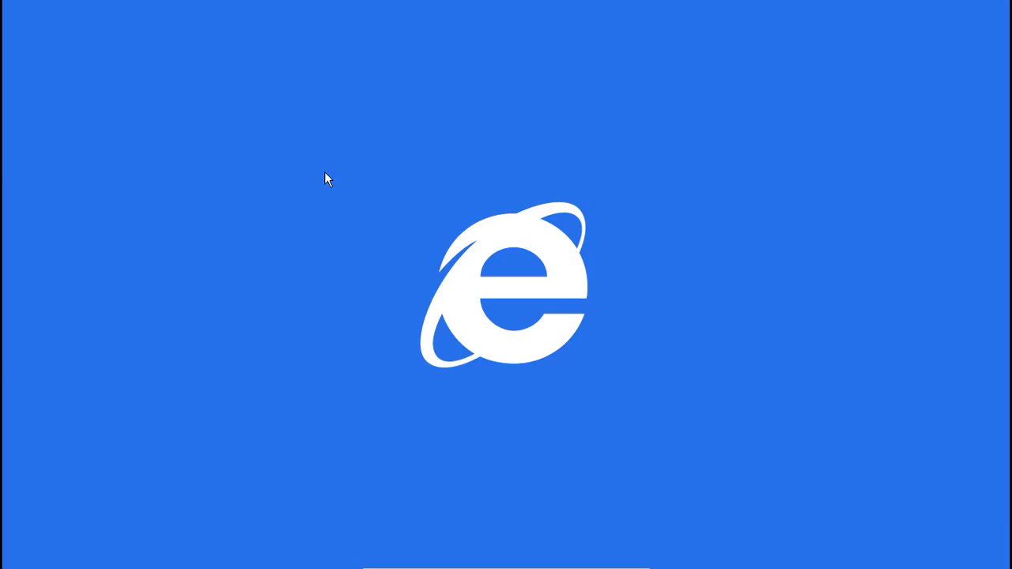
{"action": "key", "text": "super"}
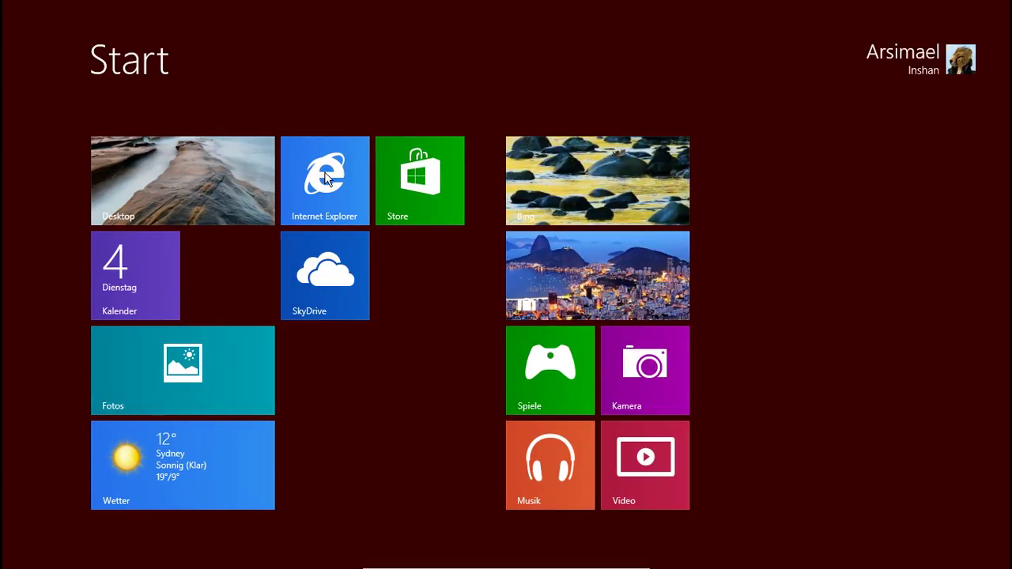
{"action": "left_click", "coordinate": [325, 172]}
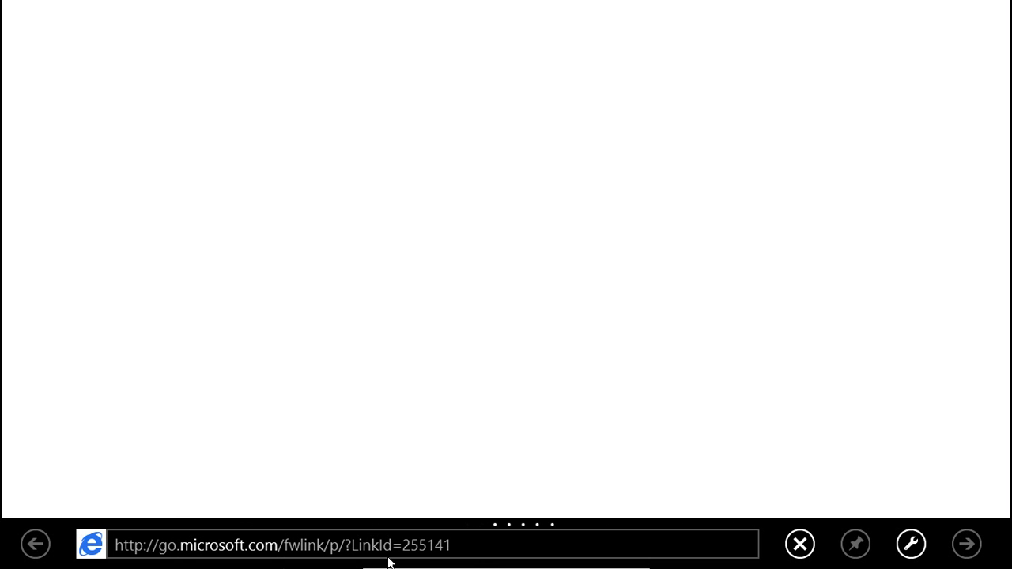
{"action": "left_click", "coordinate": [481, 543]}
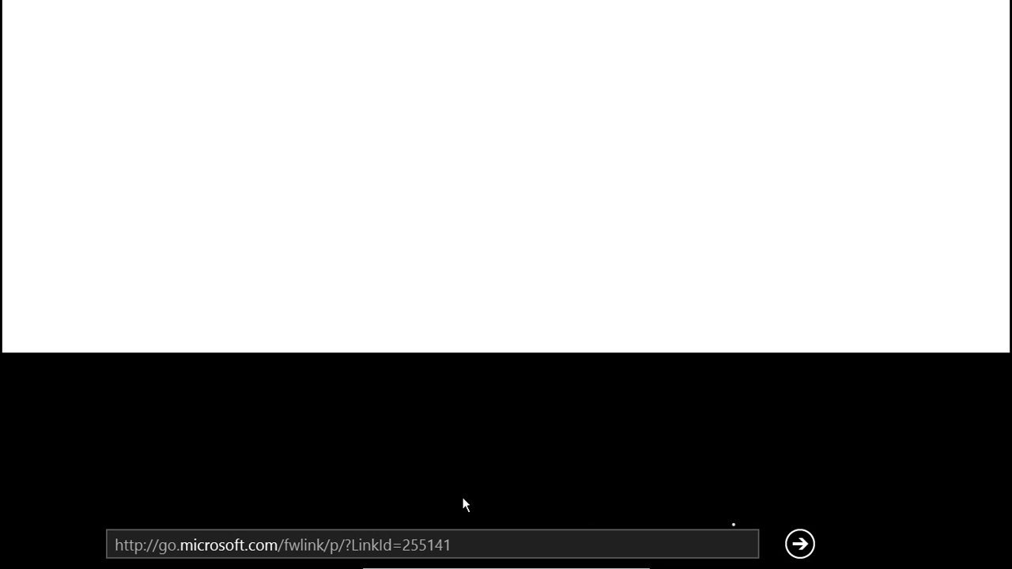
{"action": "left_click", "coordinate": [463, 545]}
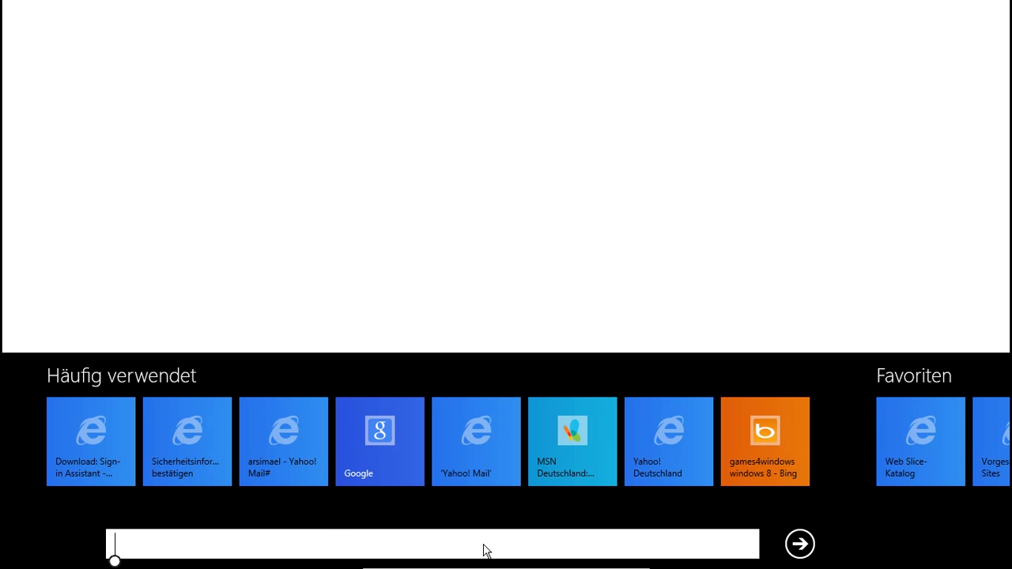
{"action": "type", "text": "it-native.de/"}
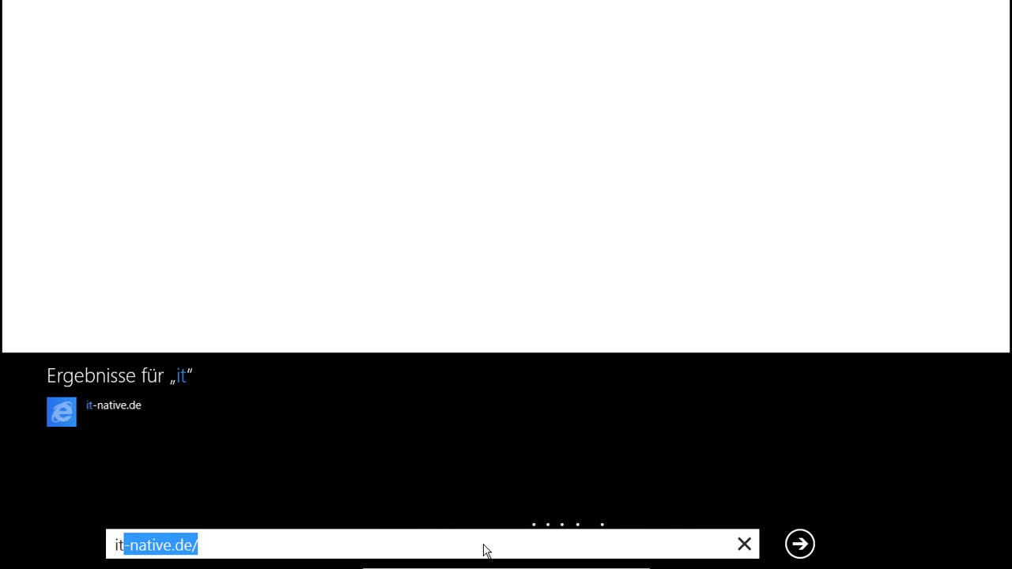
{"action": "key", "text": "Return"}
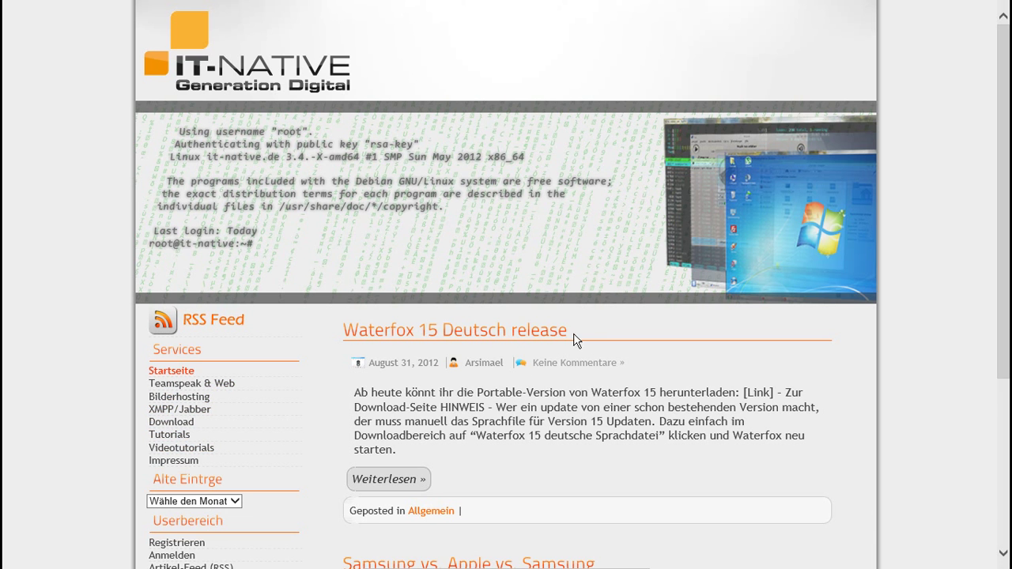
Step: Refresh the it-native.de page and snap Internet Explorer into a narrow left pane
{"action": "key", "text": "F5"}
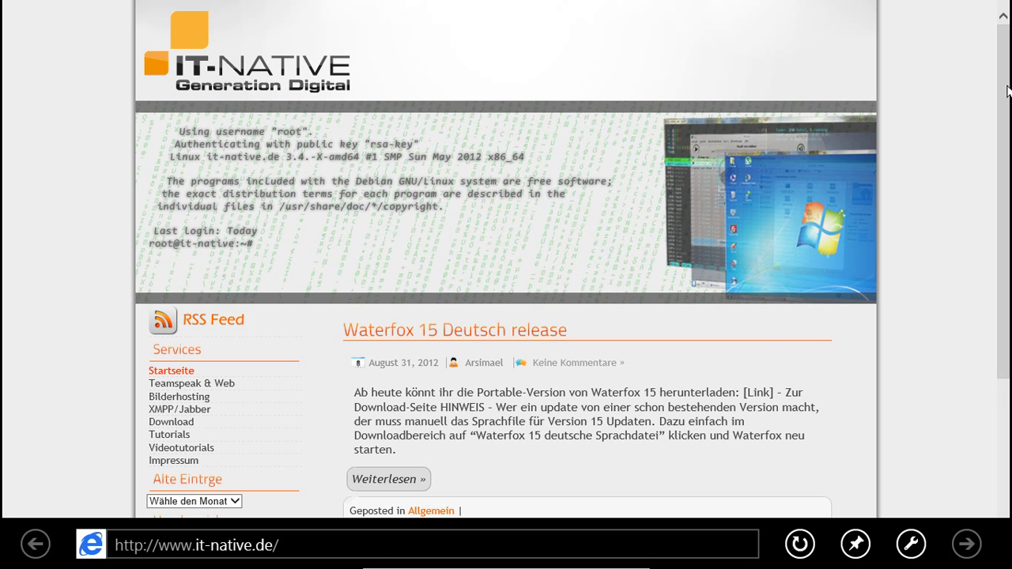
{"action": "scroll", "coordinate": [1007, 91], "scroll_direction": "down", "scroll_amount": 3}
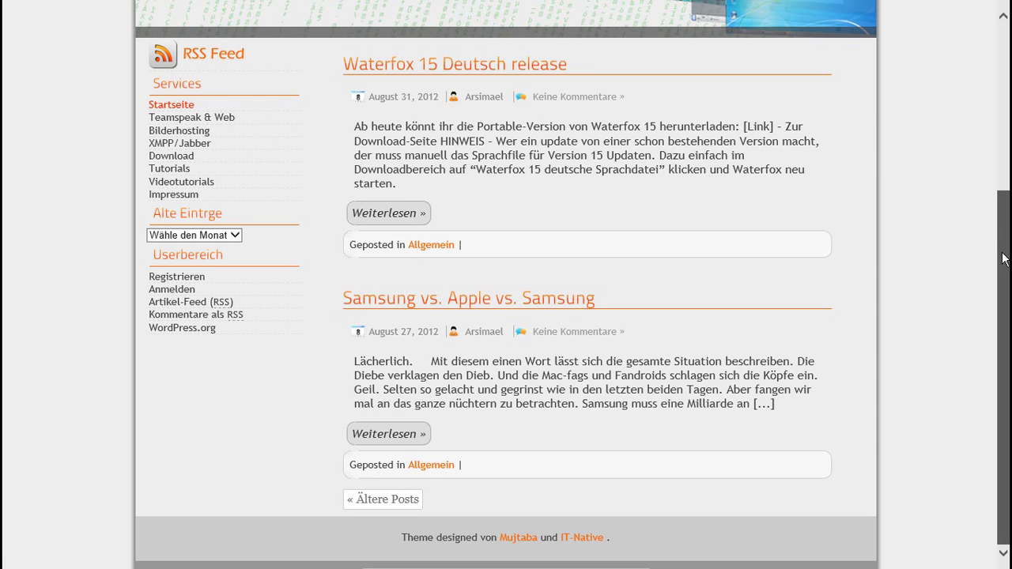
{"action": "scroll", "coordinate": [1002, 245], "scroll_direction": "up", "scroll_amount": 3}
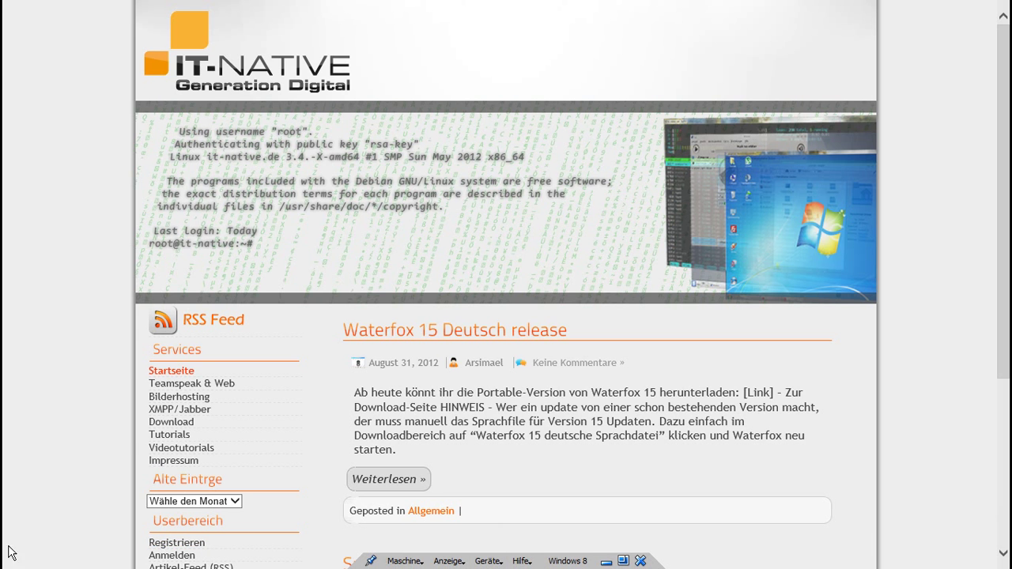
{"action": "mouse_move", "coordinate": [3, 538]}
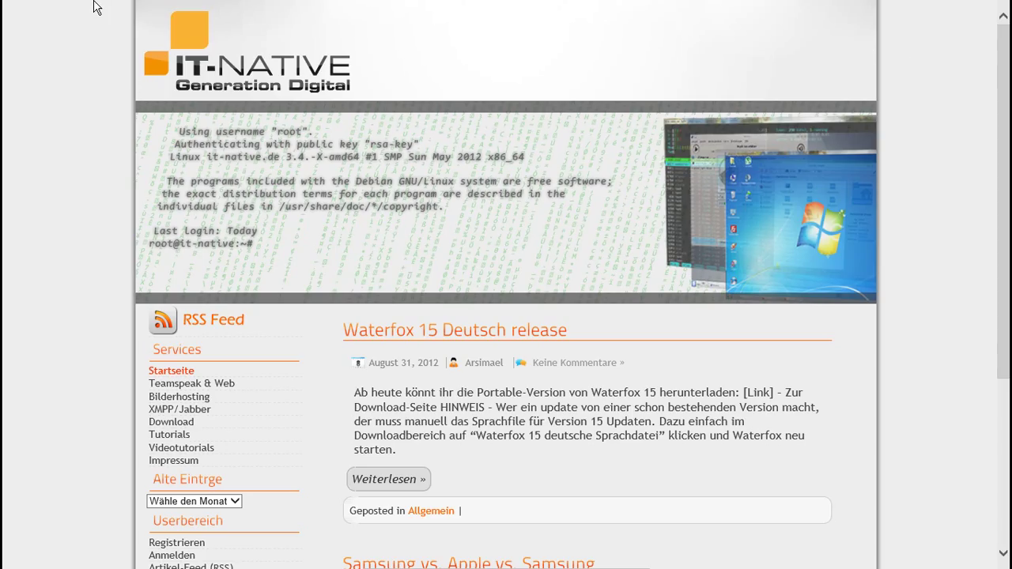
{"action": "left_click_drag", "start_coordinate": [94, 7], "coordinate": [91, 65]}
Step: Snap the browser to the right and open the desktop beside it
{"action": "key", "text": "super+Right"}
{"action": "key", "text": "super+Right"}
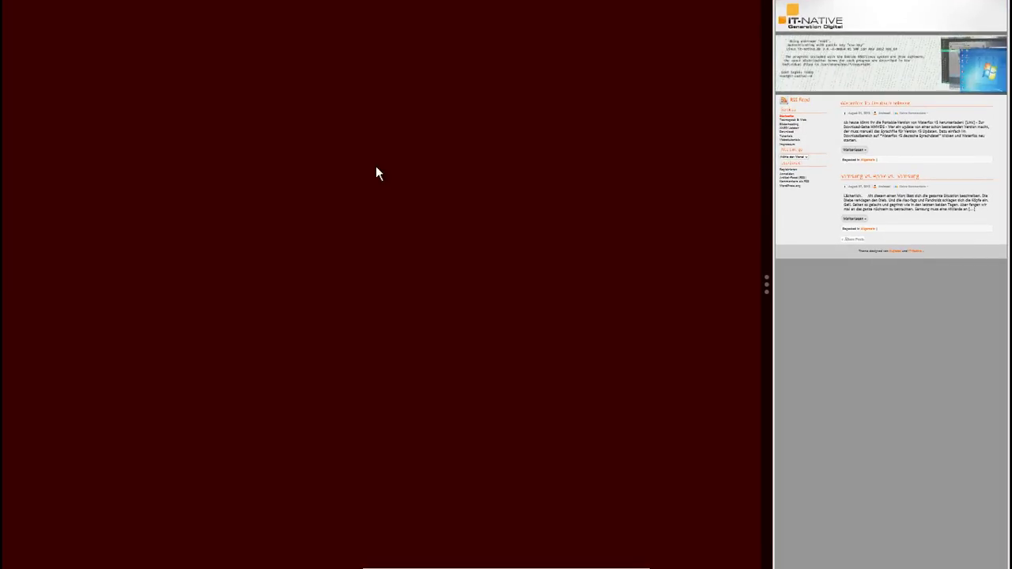
{"action": "key", "text": "super"}
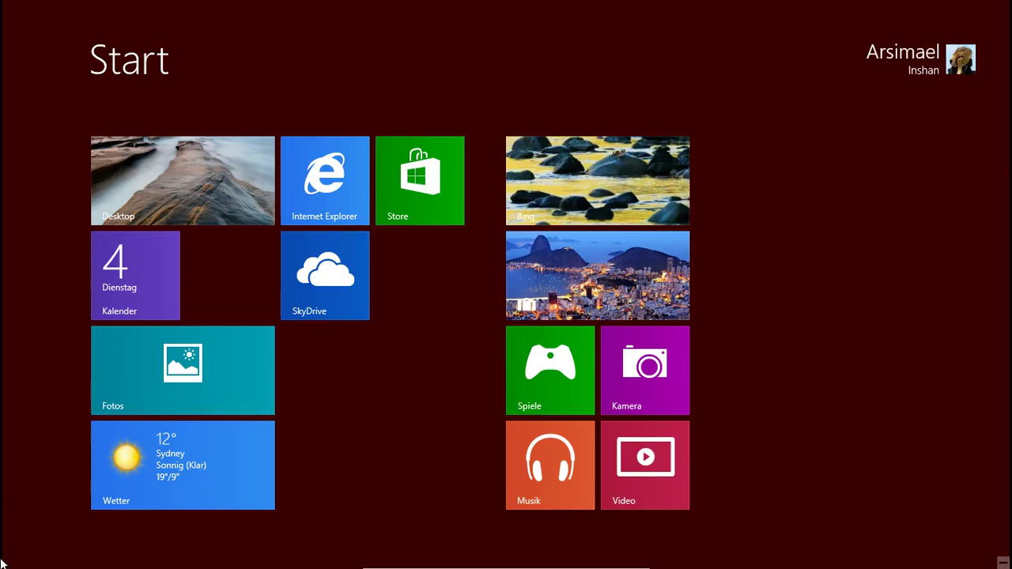
{"action": "mouse_move", "coordinate": [2, 567]}
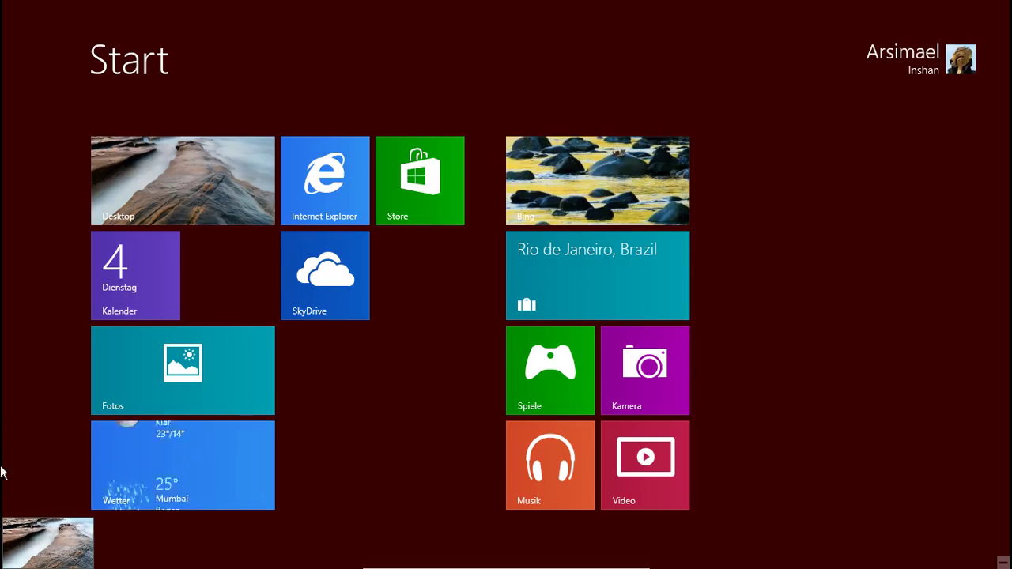
{"action": "left_click", "coordinate": [153, 191]}
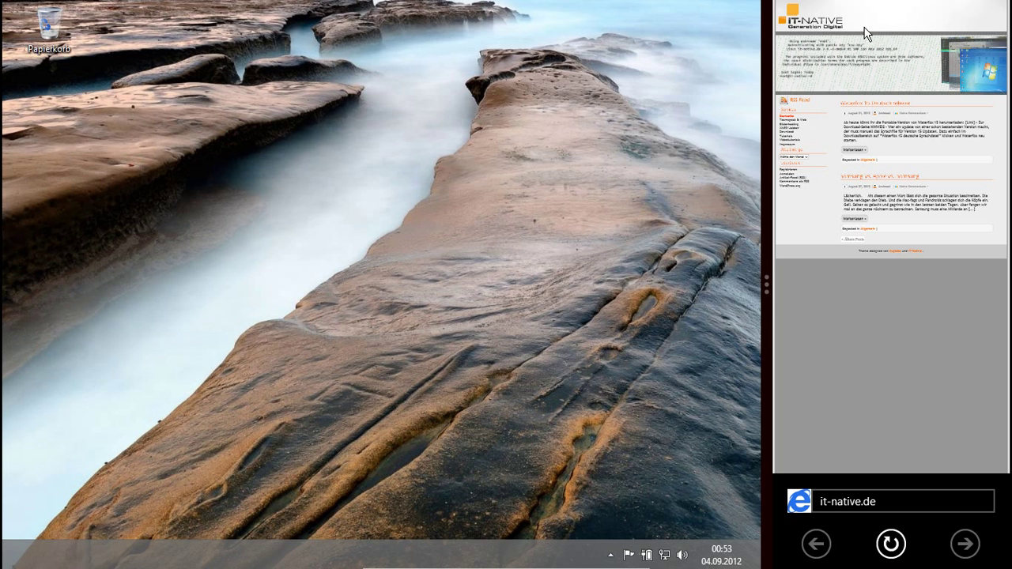
Step: Resize and swap the browser and desktop panes, ending with the desktop filling the screen
{"action": "left_click", "coordinate": [892, 544]}
{"action": "left_click_drag", "start_coordinate": [858, 111], "coordinate": [771, 228]}
{"action": "left_click_drag", "start_coordinate": [765, 223], "coordinate": [277, 229]}
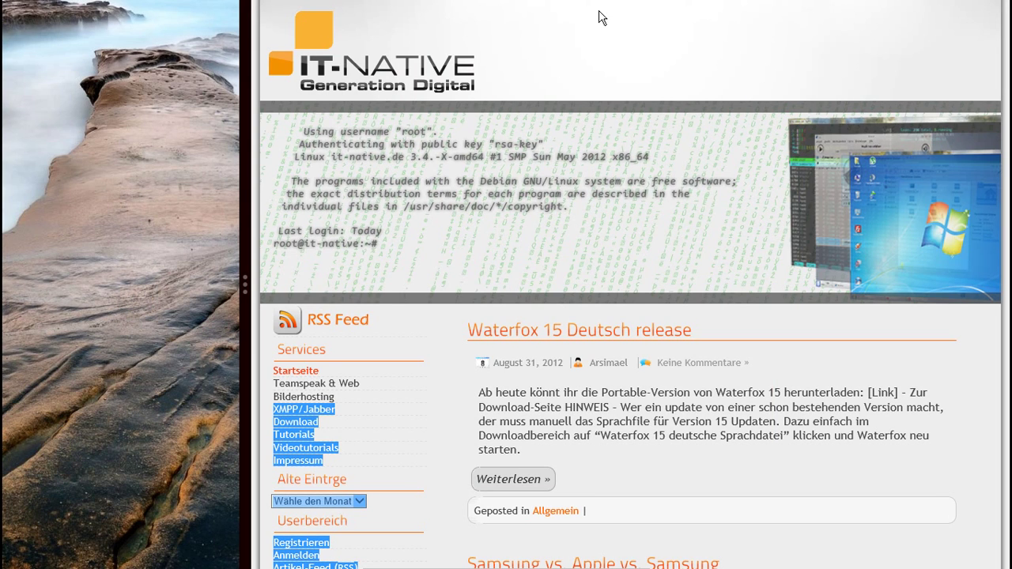
{"action": "left_click_drag", "start_coordinate": [601, 17], "coordinate": [588, 281]}
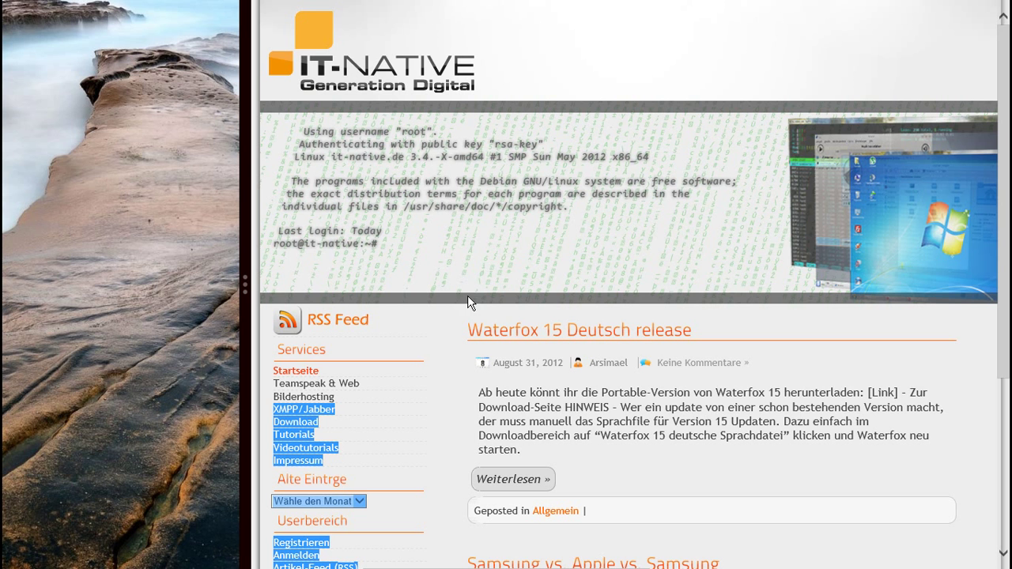
{"action": "left_click_drag", "start_coordinate": [83, 18], "coordinate": [196, 257]}
{"action": "left_click_drag", "start_coordinate": [122, 6], "coordinate": [878, 285]}
{"action": "left_click", "coordinate": [272, 46]}
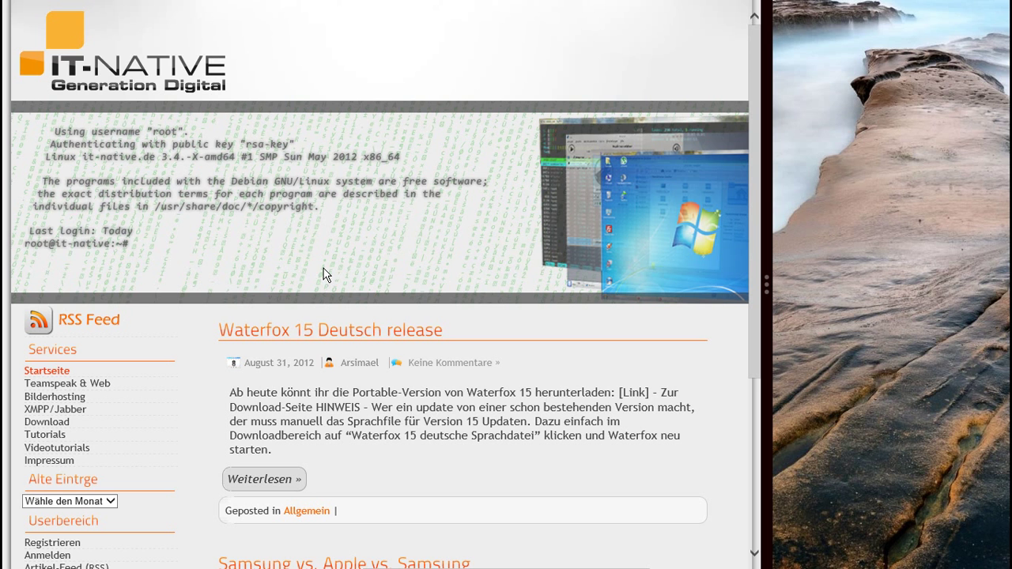
{"action": "scroll", "coordinate": [327, 340], "scroll_direction": "down", "scroll_amount": 3}
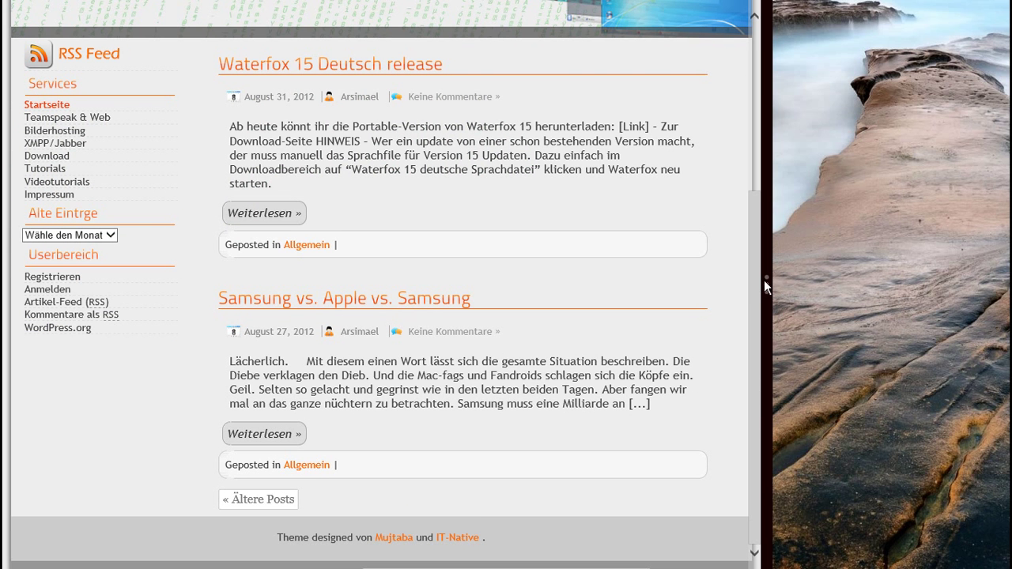
{"action": "left_click_drag", "start_coordinate": [763, 280], "coordinate": [292, 253]}
Step: Close Internet Explorer from the app switcher and return to the Start screen
{"action": "mouse_move", "coordinate": [1, 567]}
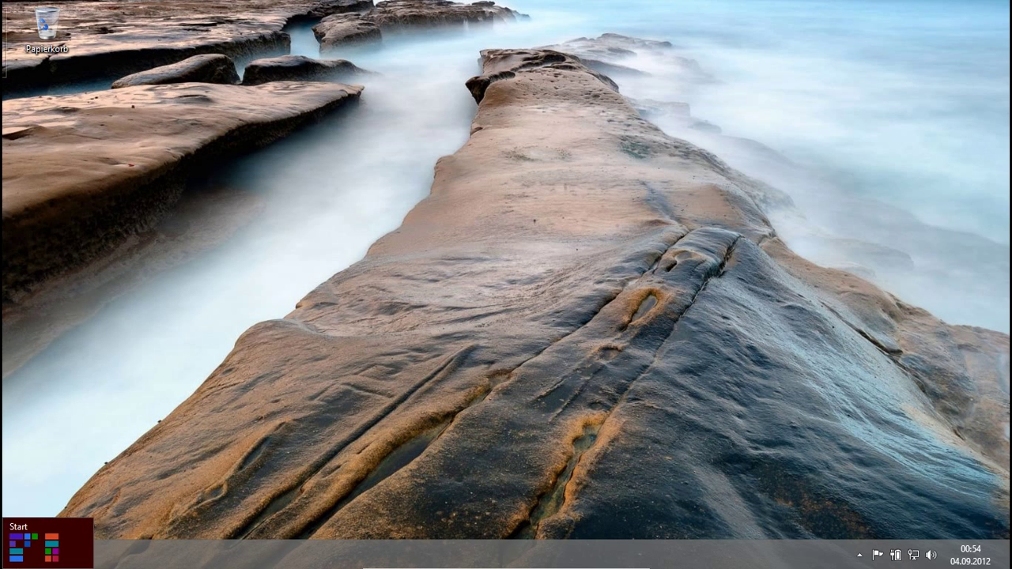
{"action": "mouse_move", "coordinate": [4, 300]}
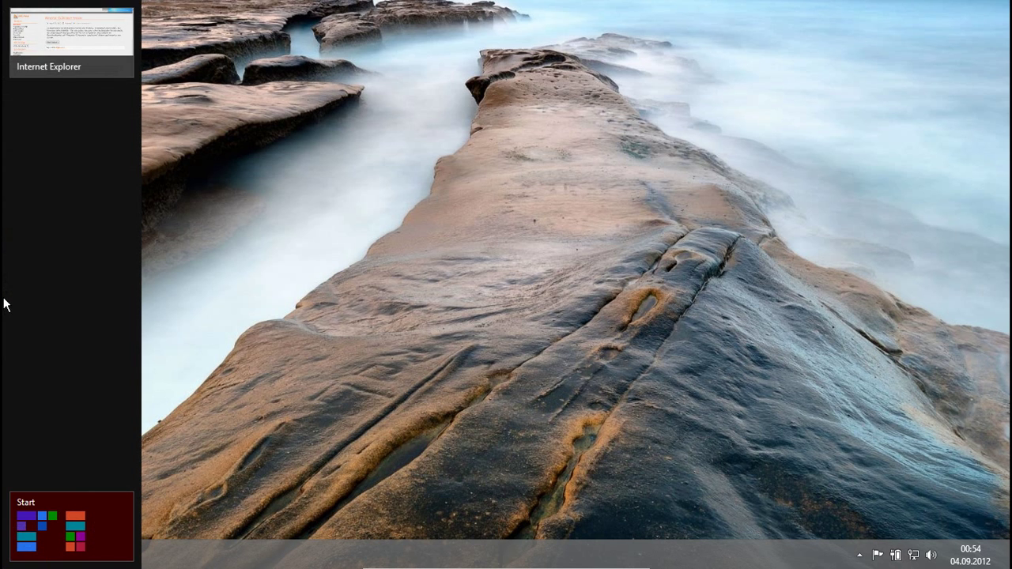
{"action": "right_click", "coordinate": [59, 51]}
{"action": "left_click", "coordinate": [120, 44]}
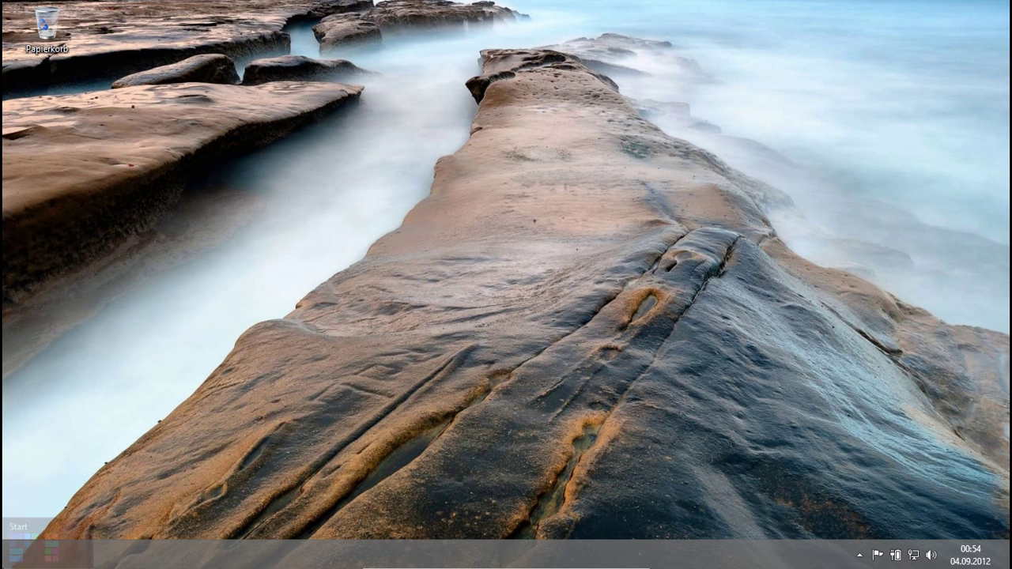
{"action": "left_click", "coordinate": [6, 563]}
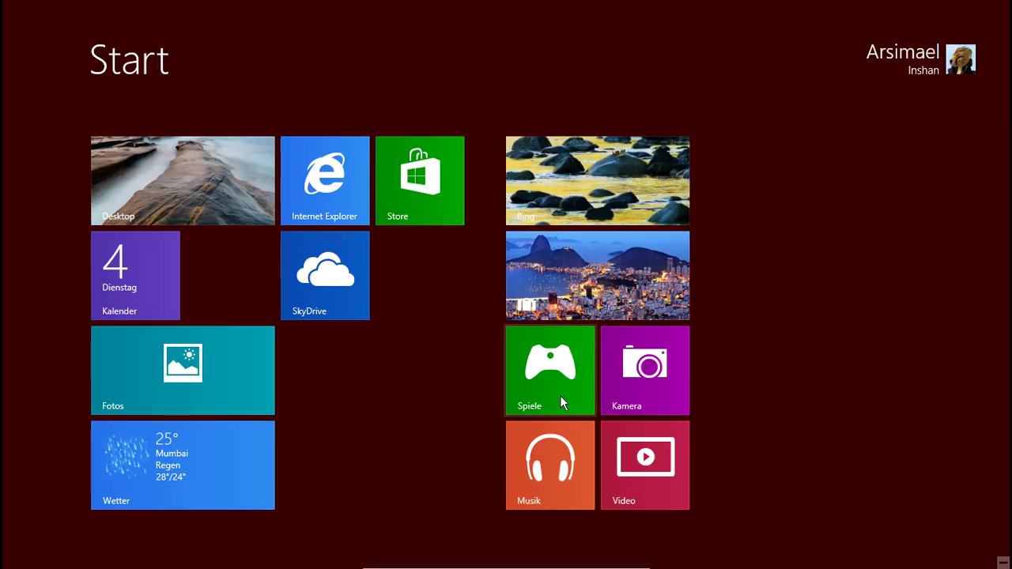
{"action": "right_click", "coordinate": [641, 374]}
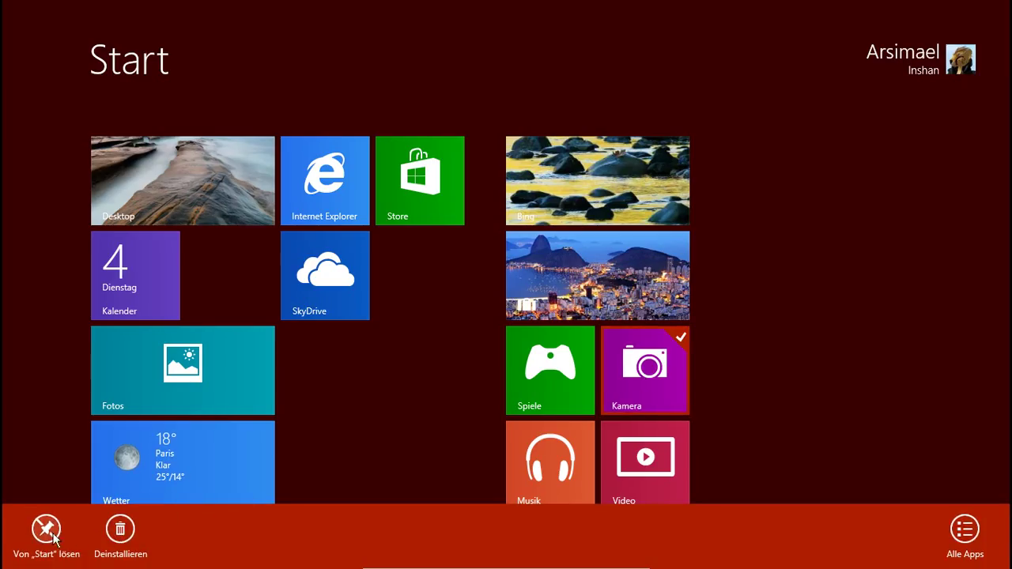
{"action": "left_click", "coordinate": [52, 537]}
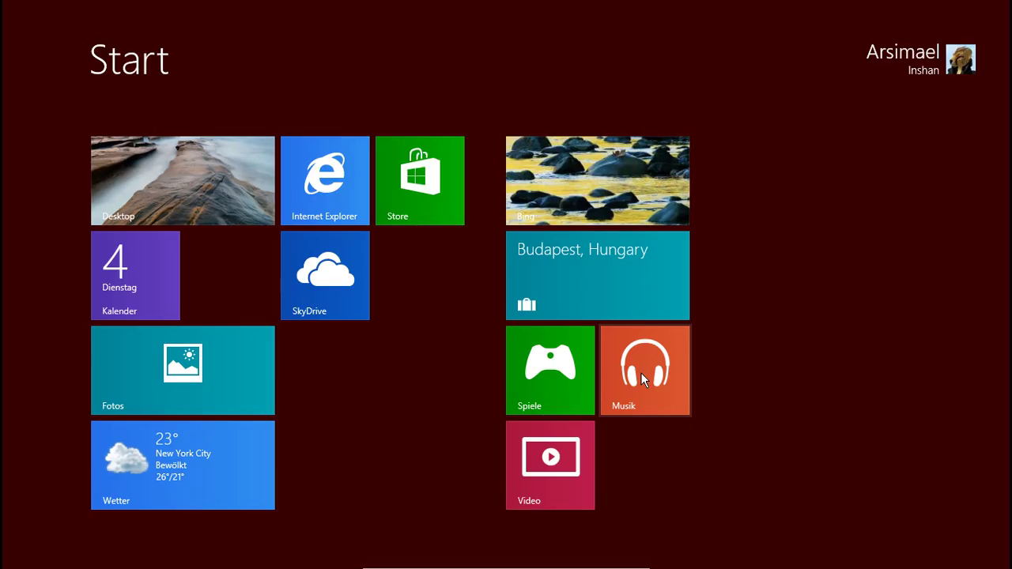
{"action": "right_click", "coordinate": [641, 373]}
{"action": "right_click", "coordinate": [536, 451]}
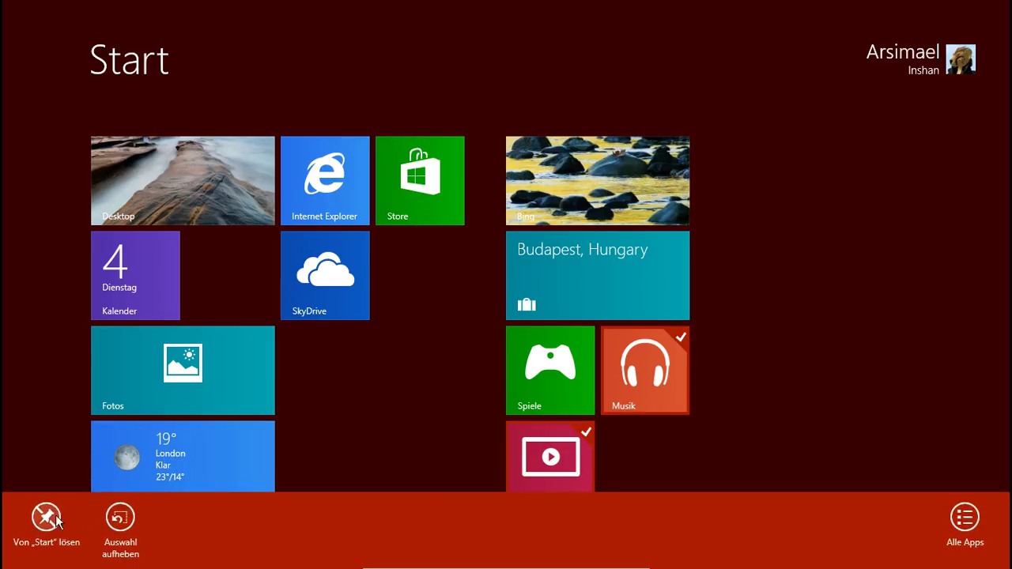
{"action": "left_click", "coordinate": [60, 518]}
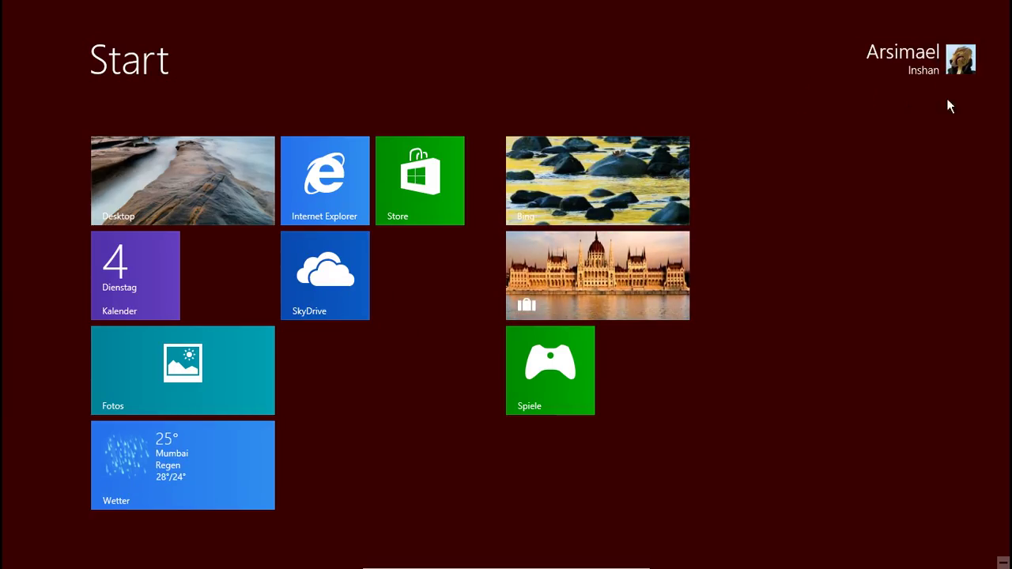
Step: Open the SkyDrive app and its Tech-Dokus folder
{"action": "left_click", "coordinate": [319, 285]}
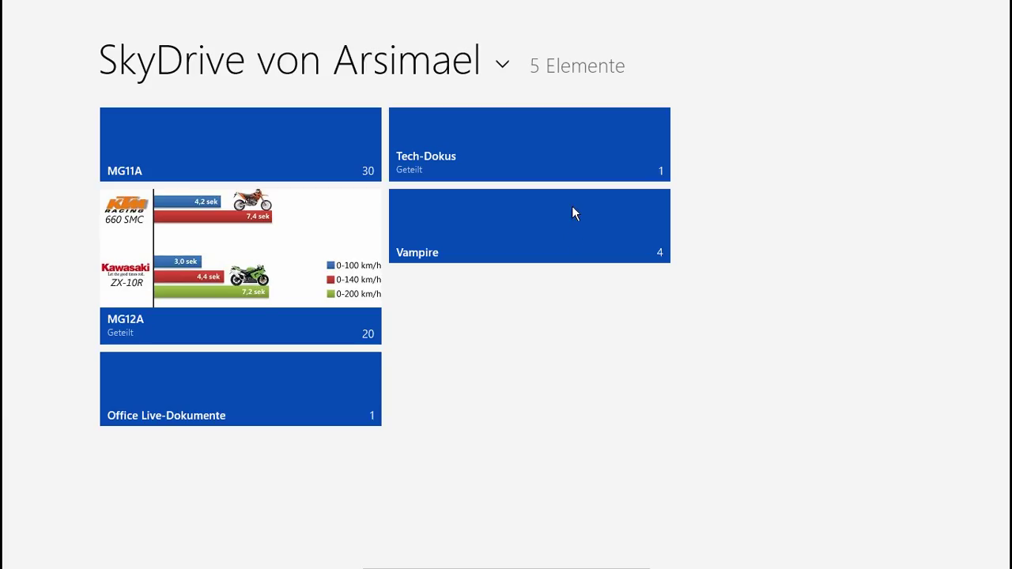
{"action": "left_click", "coordinate": [404, 147]}
Step: Unpin the SkyDrive, Bing, Budapest travel and Fotos tiles from Start
{"action": "left_click", "coordinate": [3, 566]}
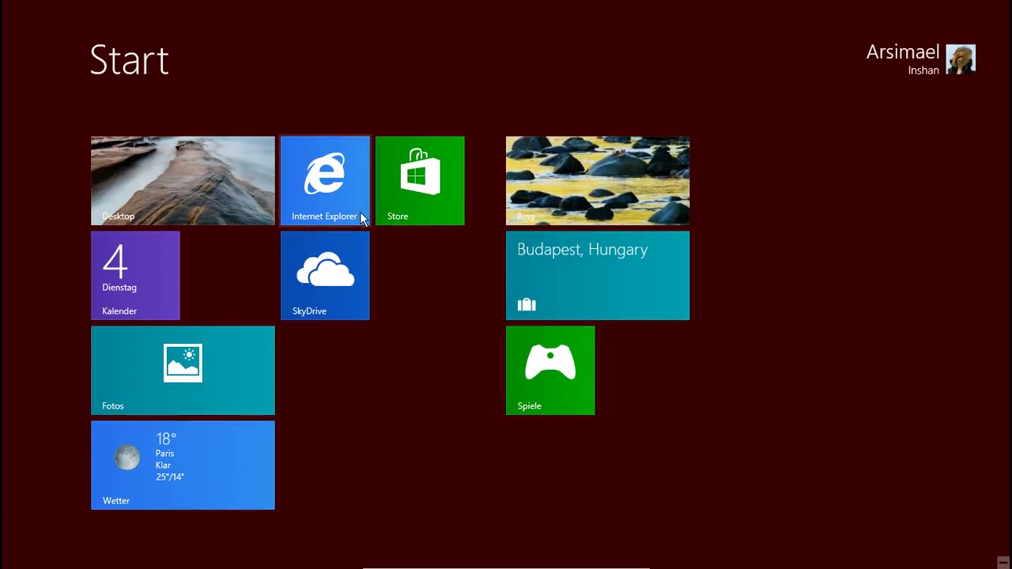
{"action": "right_click", "coordinate": [331, 284]}
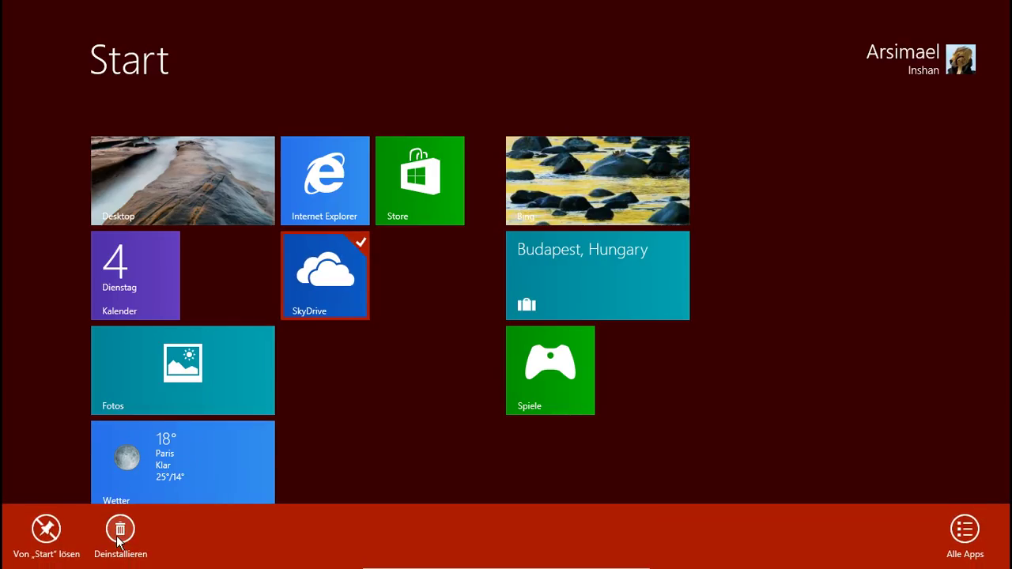
{"action": "left_click", "coordinate": [46, 529]}
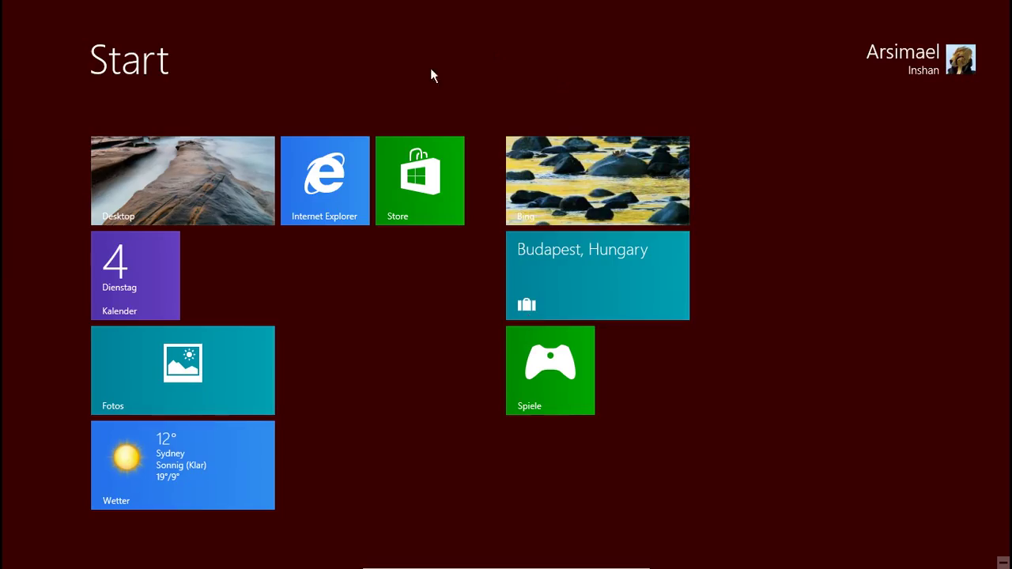
{"action": "right_click", "coordinate": [618, 188]}
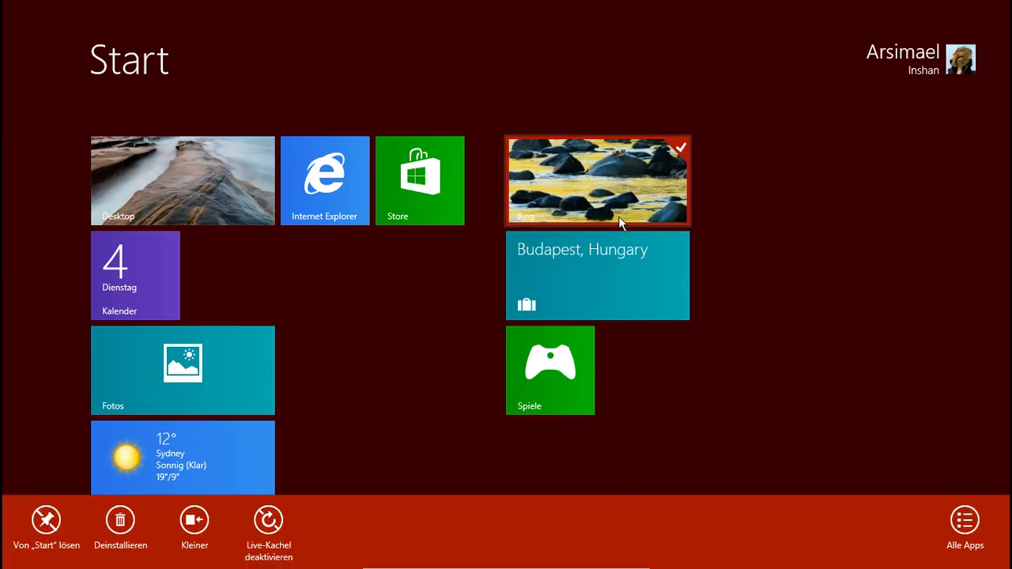
{"action": "right_click", "coordinate": [550, 304]}
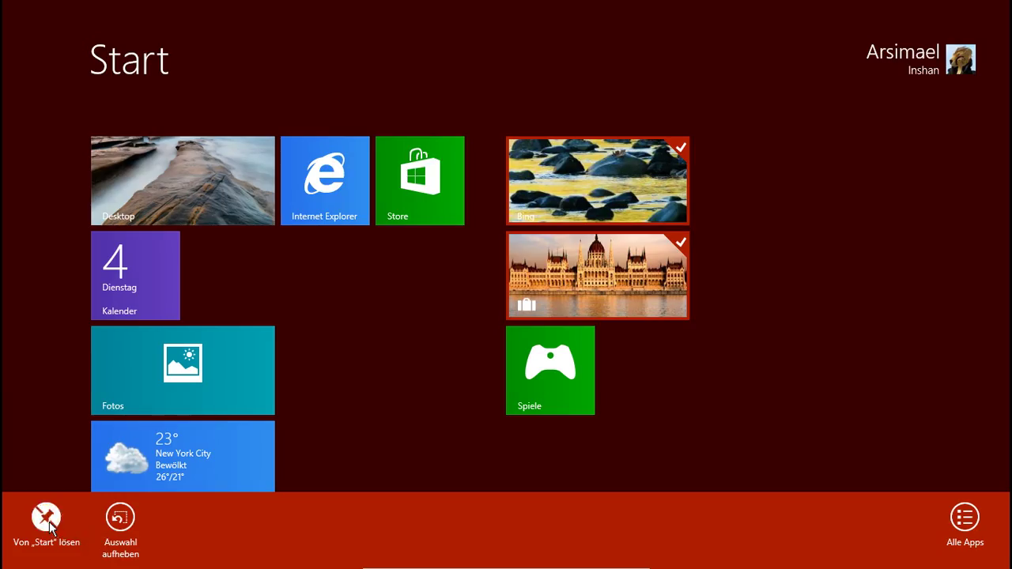
{"action": "left_click", "coordinate": [47, 522]}
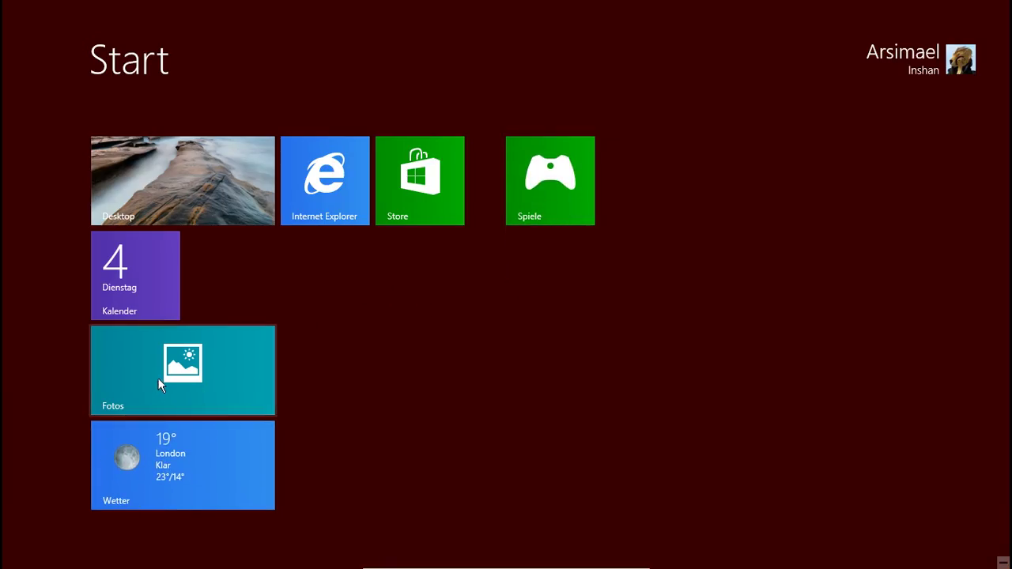
{"action": "right_click", "coordinate": [157, 380]}
{"action": "left_click", "coordinate": [46, 522]}
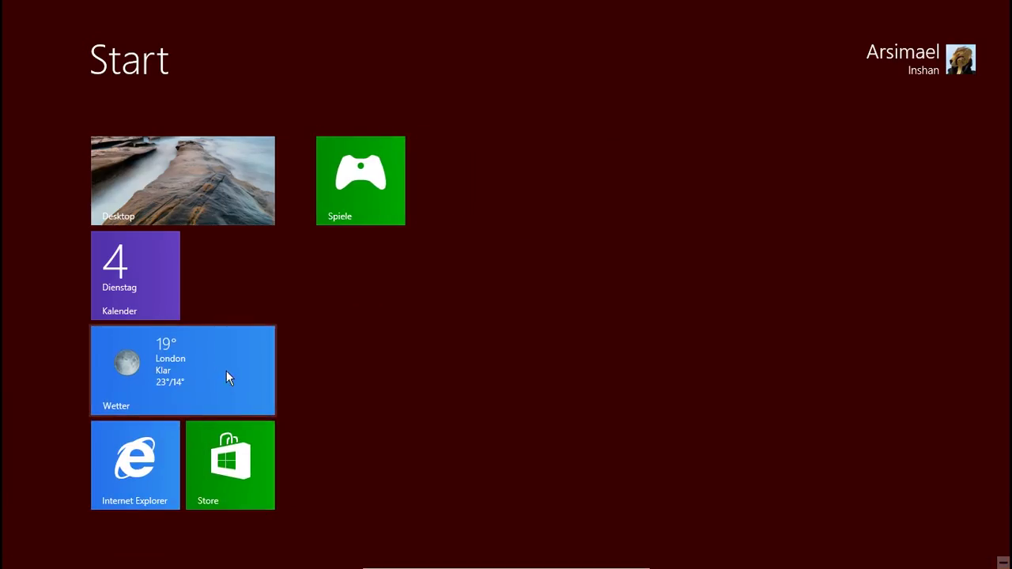
Step: Move Spiele next to Kalender and start uninstalling Internet Explorer
{"action": "left_click_drag", "start_coordinate": [340, 189], "coordinate": [236, 240]}
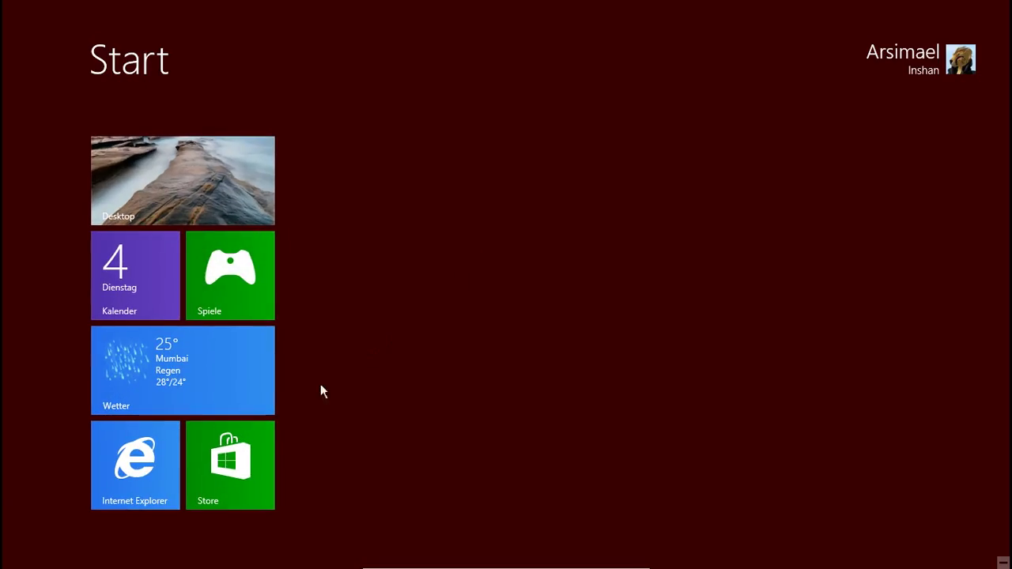
{"action": "right_click", "coordinate": [159, 457]}
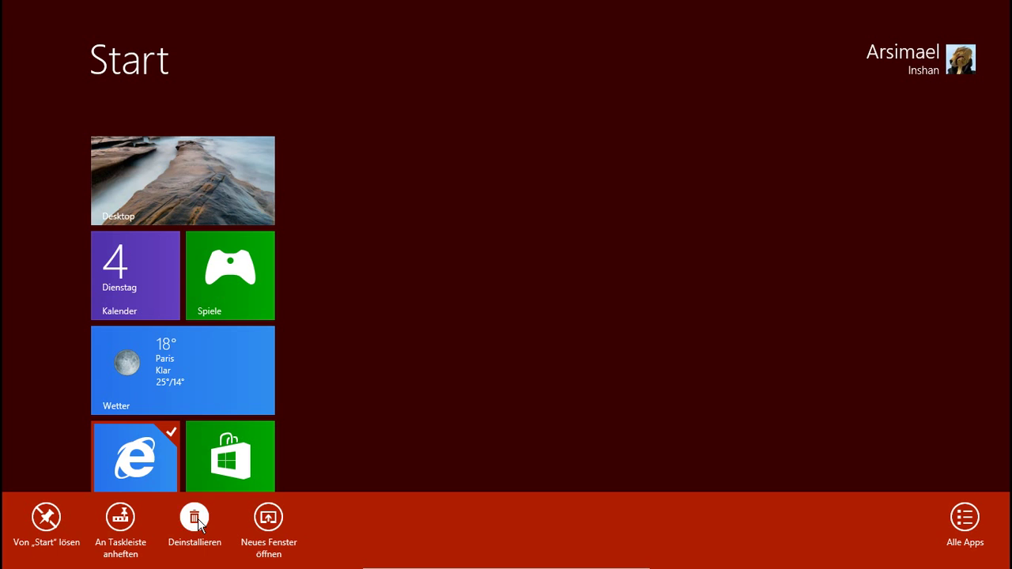
{"action": "left_click", "coordinate": [198, 519]}
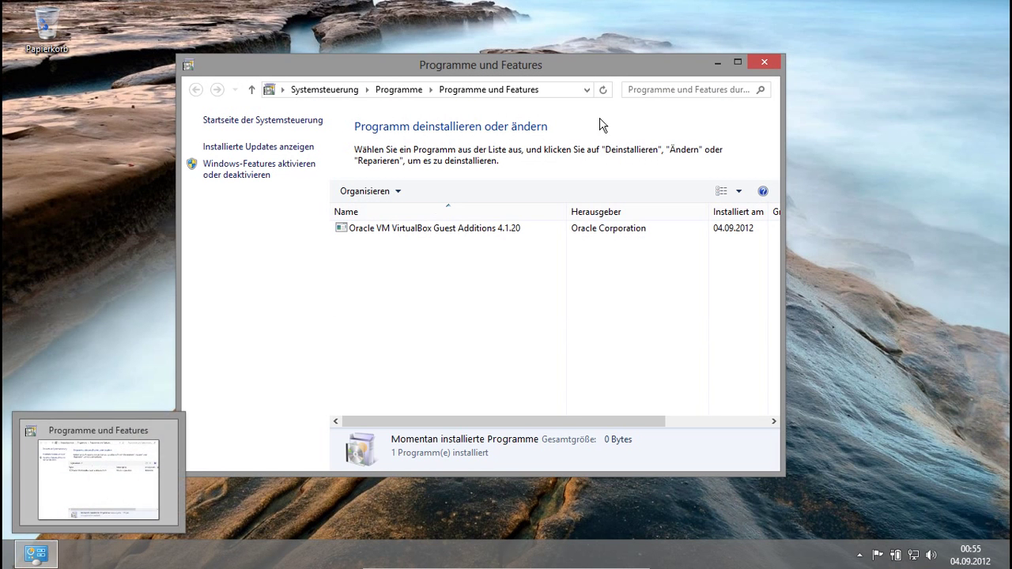
Step: Close Programme und Features, unpin Internet Explorer from Start, and make the Wetter tile small
{"action": "left_click", "coordinate": [764, 62]}
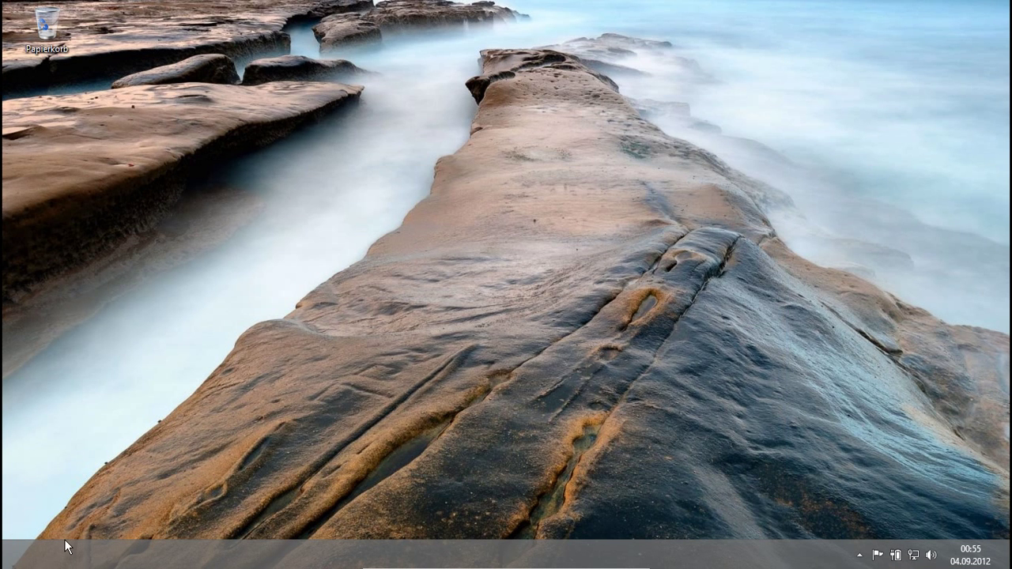
{"action": "left_click", "coordinate": [9, 565]}
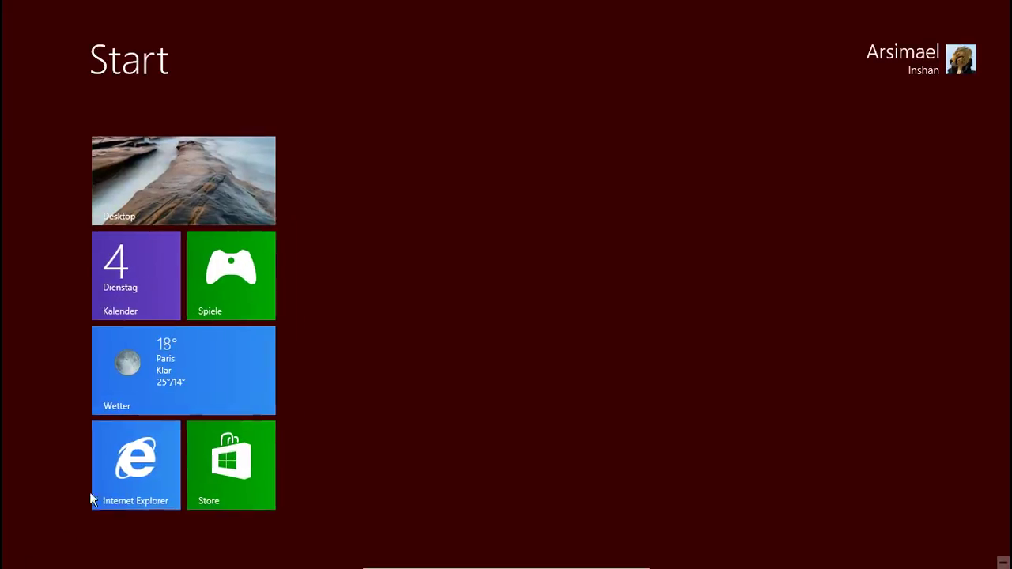
{"action": "right_click", "coordinate": [106, 475]}
{"action": "left_click", "coordinate": [38, 516]}
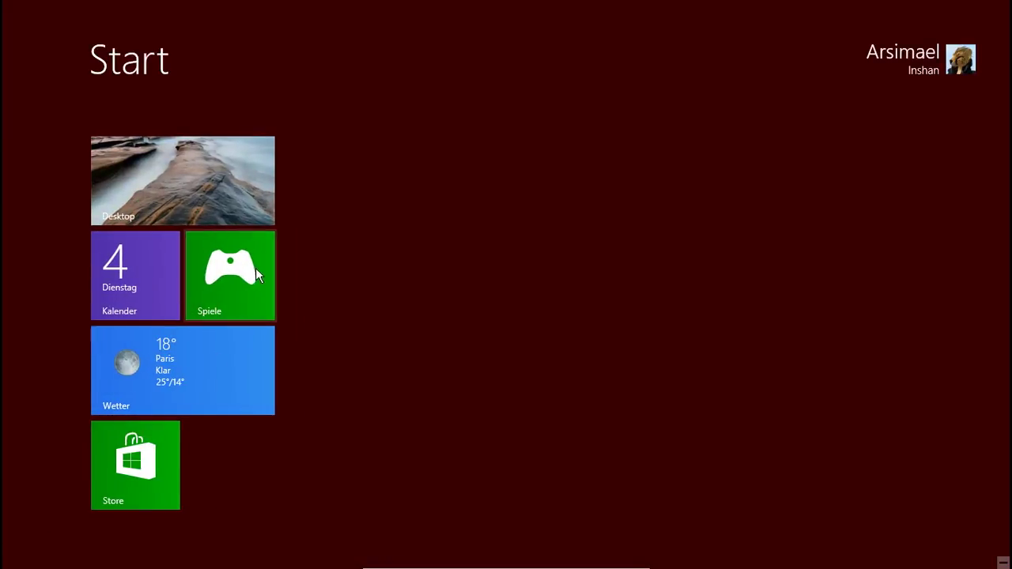
{"action": "right_click", "coordinate": [193, 393]}
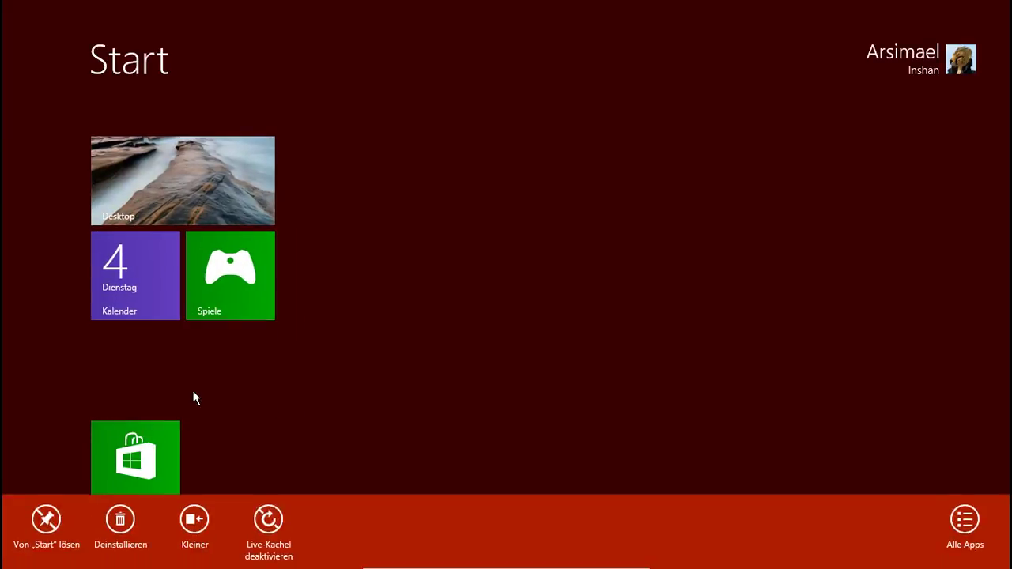
{"action": "left_click", "coordinate": [195, 518]}
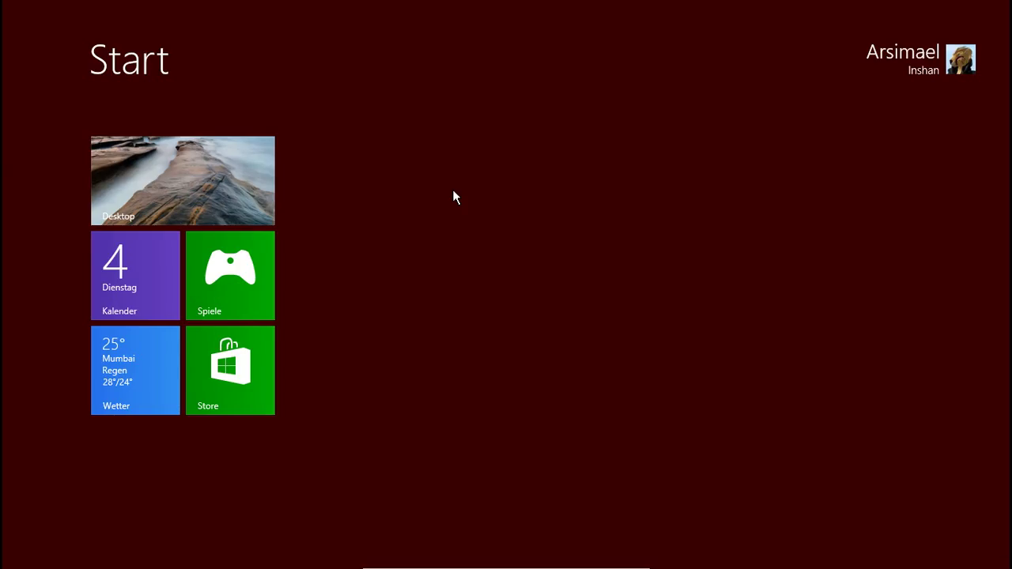
Step: Type and erase a letter on Start to list all apps, then scroll through them
{"action": "type", "text": "d"}
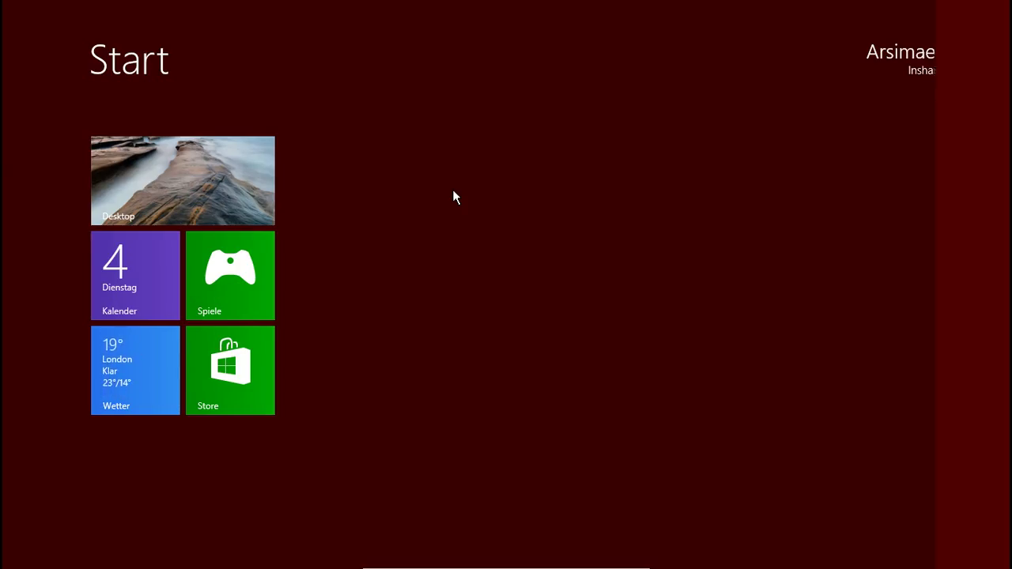
{"action": "key", "text": "BackSpace"}
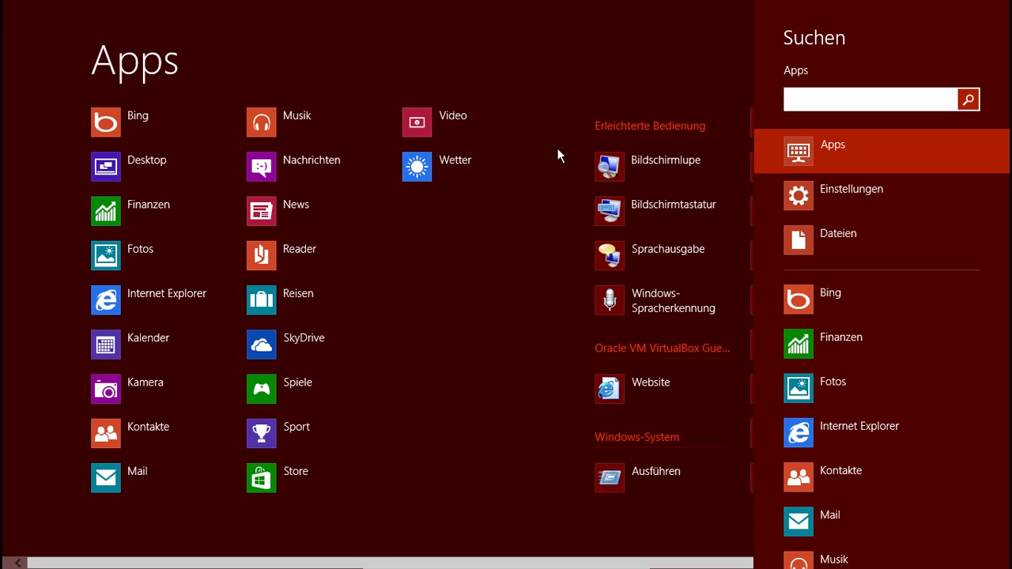
{"action": "scroll", "coordinate": [484, 289], "scroll_direction": "down", "scroll_amount": 3}
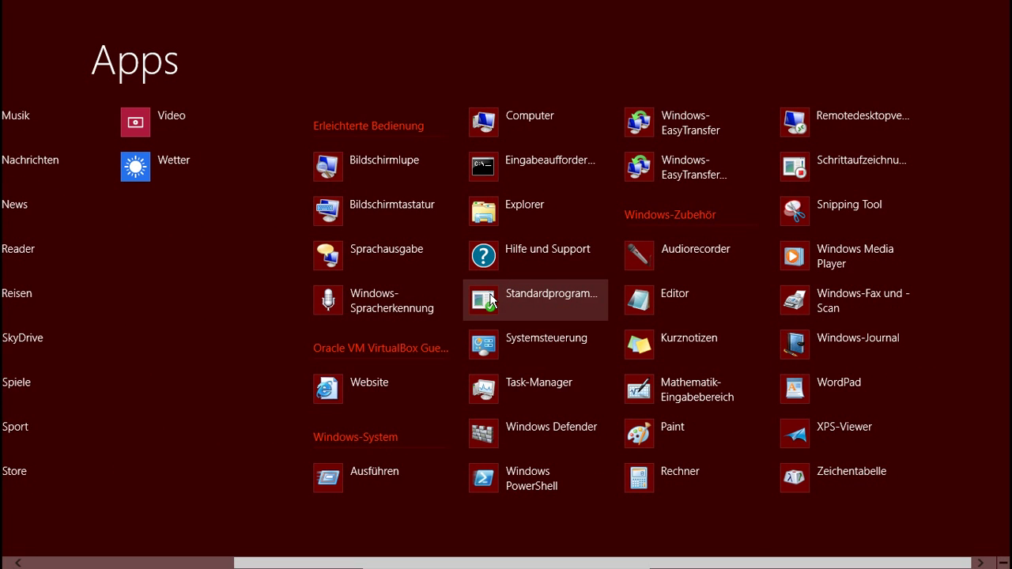
{"action": "scroll", "coordinate": [490, 297], "scroll_direction": "up", "scroll_amount": 3}
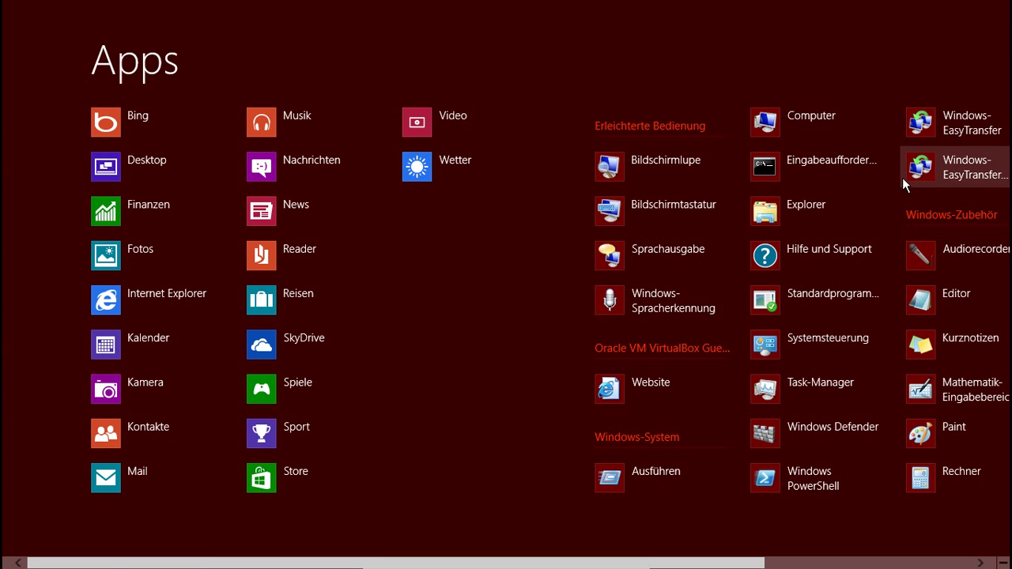
{"action": "scroll", "coordinate": [903, 179], "scroll_direction": "down", "scroll_amount": 2}
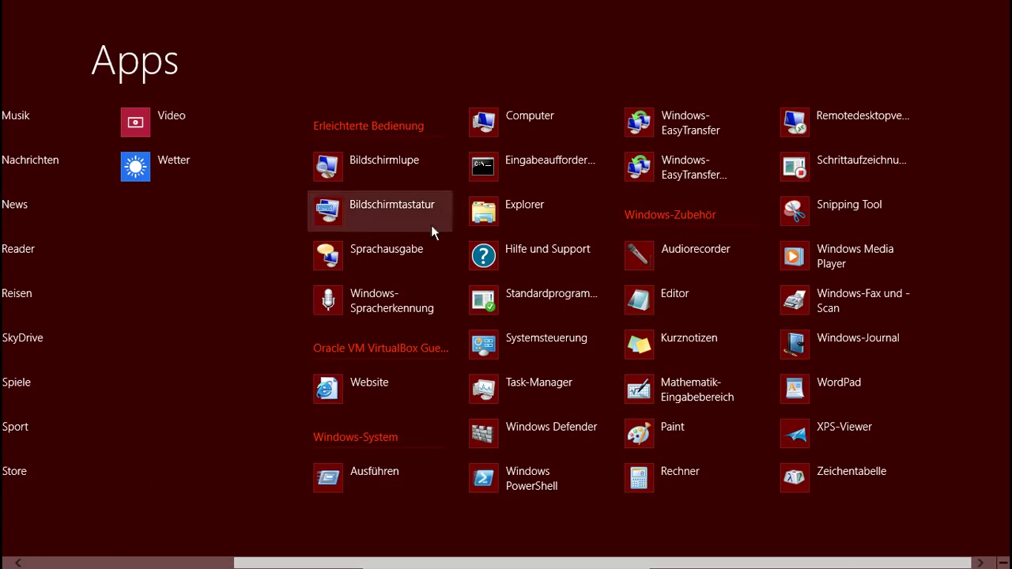
Step: Pin Computer to Start, then try selecting Explorer, Eingabeaufforderung and Systemsteuerung
{"action": "right_click", "coordinate": [493, 125]}
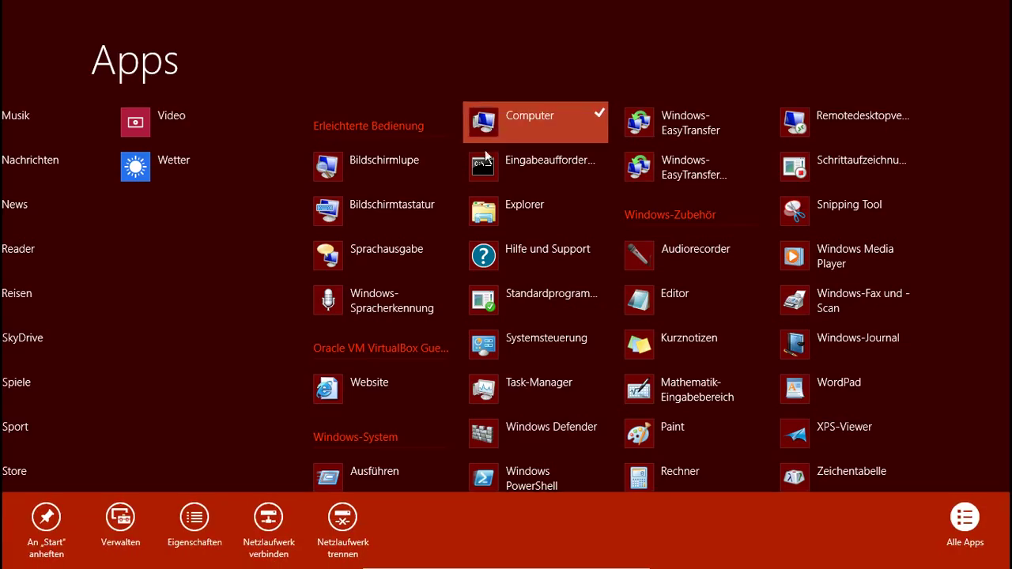
{"action": "left_click", "coordinate": [56, 525]}
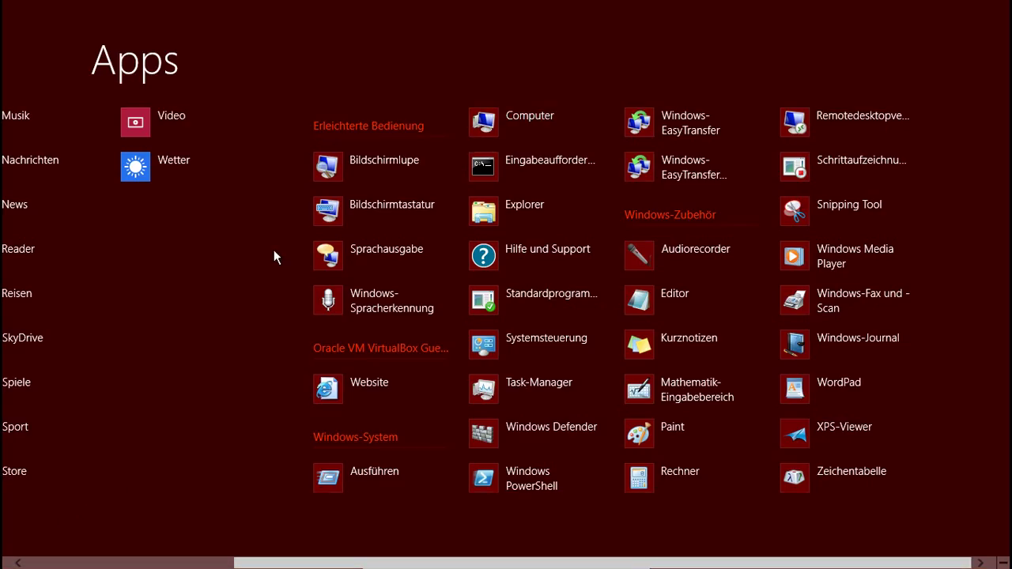
{"action": "right_click", "coordinate": [500, 214]}
{"action": "right_click", "coordinate": [503, 168]}
{"action": "right_click", "coordinate": [498, 345]}
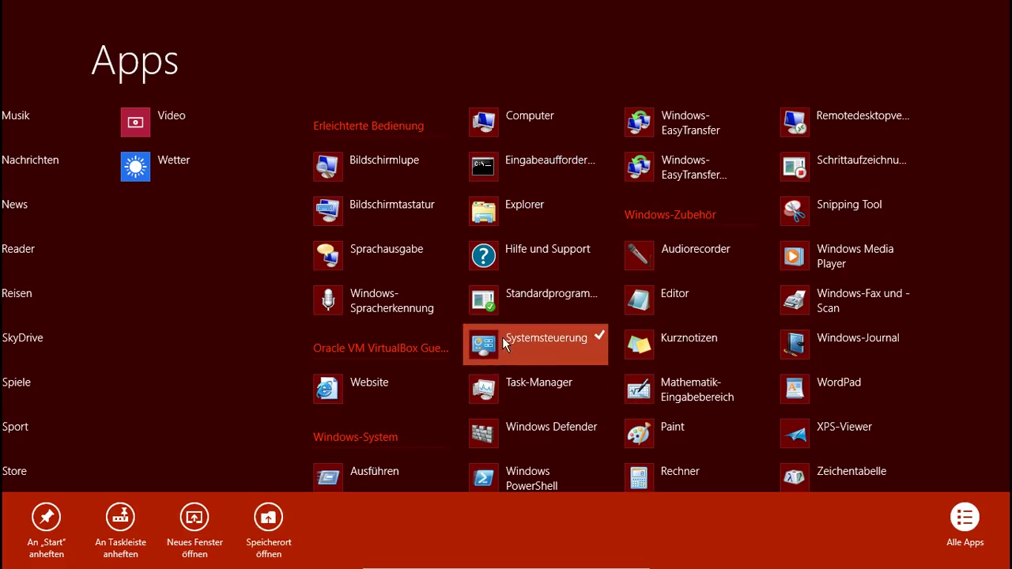
{"action": "right_click", "coordinate": [470, 325]}
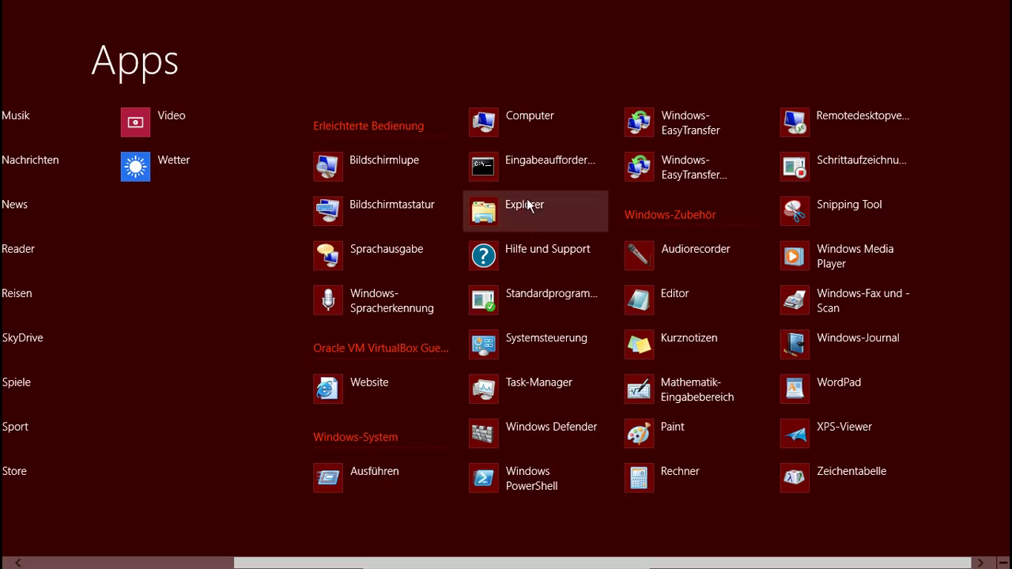
{"action": "right_click", "coordinate": [518, 215]}
{"action": "right_click", "coordinate": [516, 217]}
Step: Clear the Computer and Eingabeaufforderung selections and unpin Explorer from Start
{"action": "right_click", "coordinate": [568, 125]}
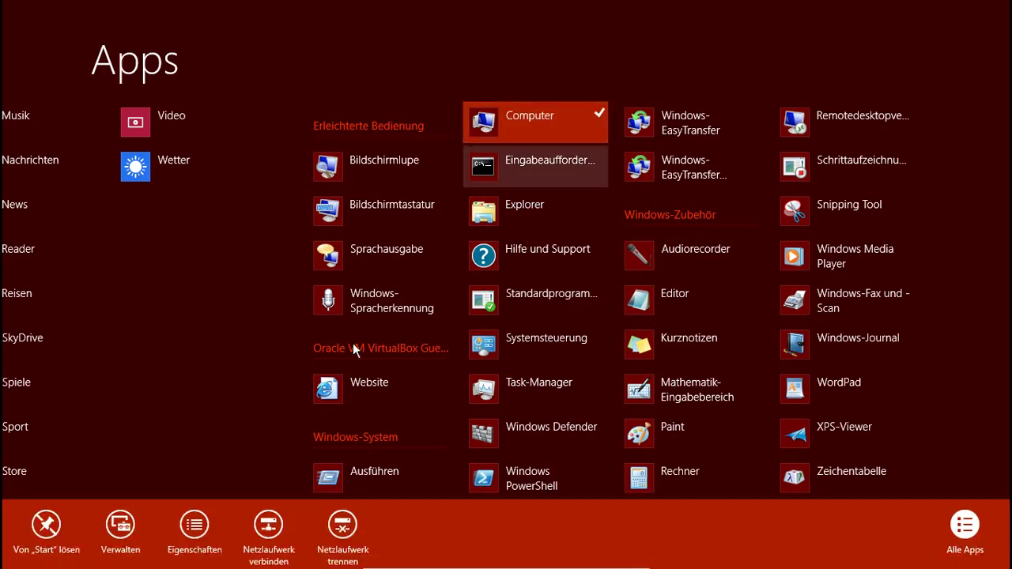
{"action": "left_click", "coordinate": [40, 537]}
{"action": "right_click", "coordinate": [528, 169]}
{"action": "left_click", "coordinate": [46, 521]}
{"action": "right_click", "coordinate": [525, 216]}
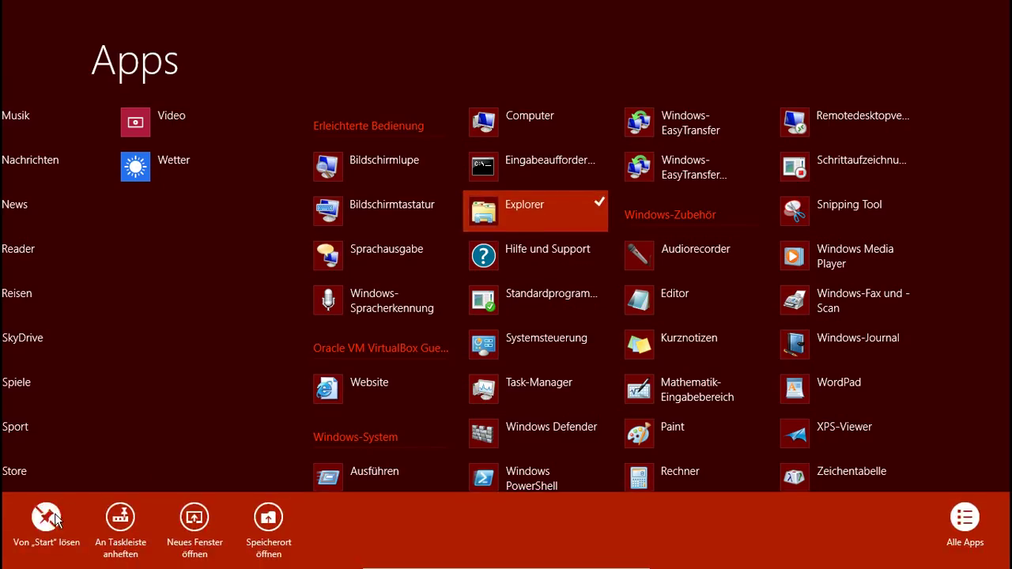
{"action": "left_click", "coordinate": [46, 518]}
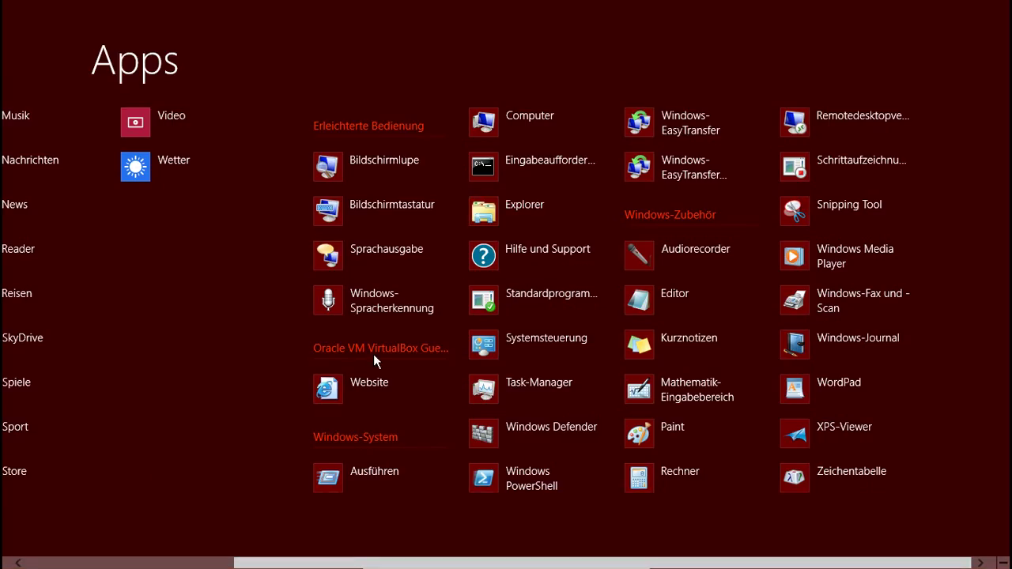
Step: Pin Windows Media Player and WordPad to Start
{"action": "right_click", "coordinate": [819, 255]}
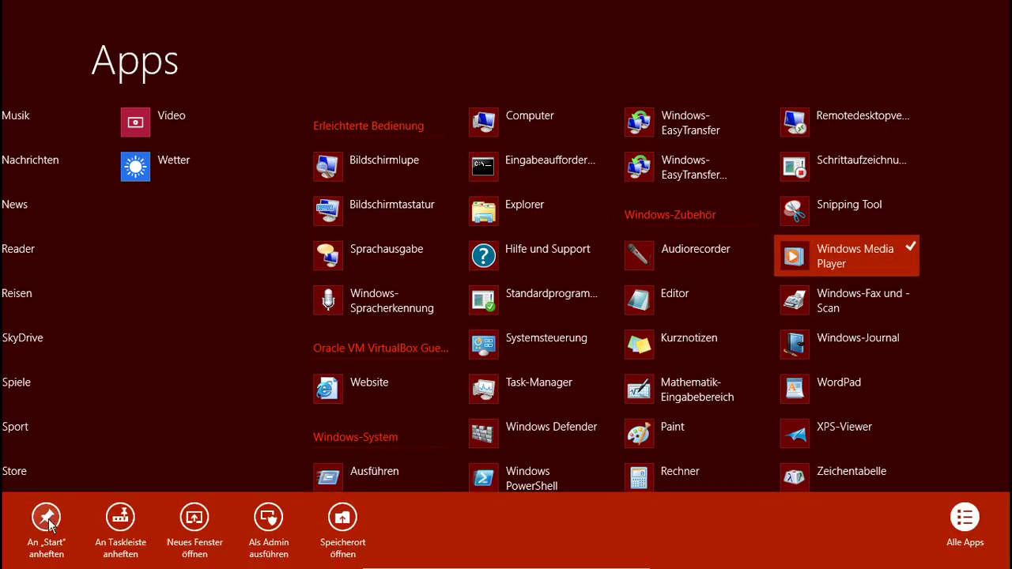
{"action": "left_click", "coordinate": [47, 521]}
{"action": "right_click", "coordinate": [830, 388]}
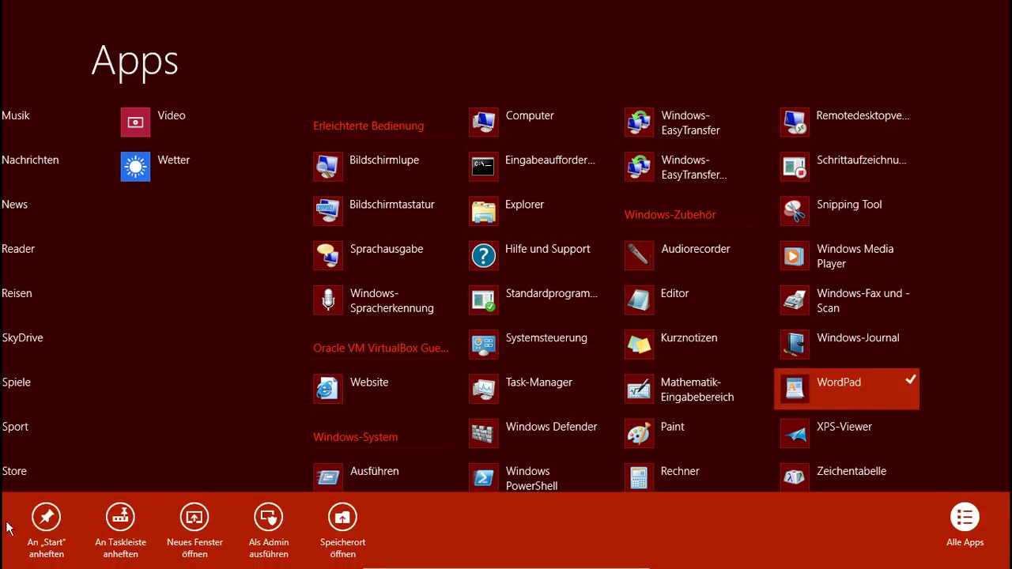
{"action": "left_click", "coordinate": [46, 518]}
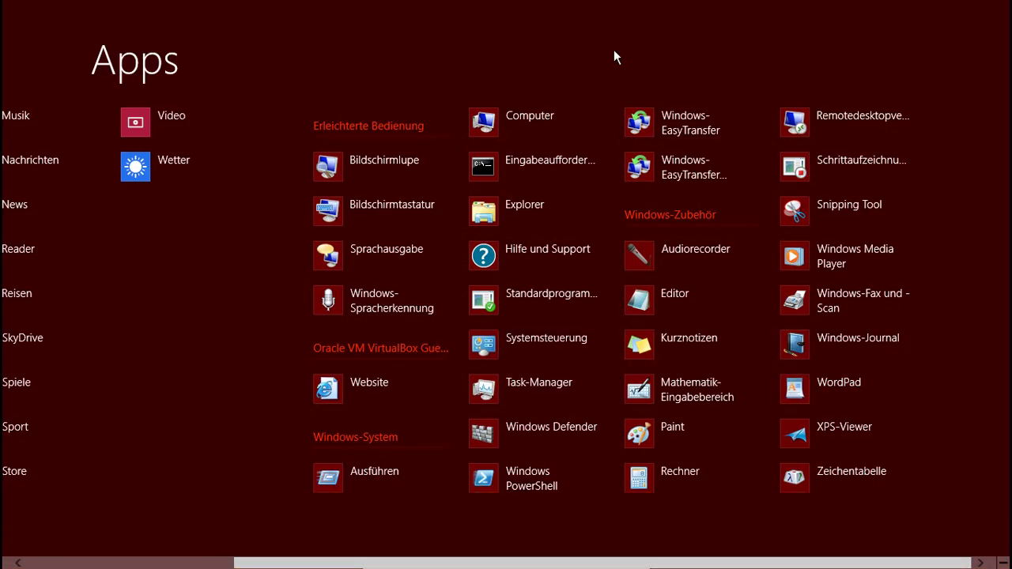
Step: Pin Editor and Kurznotizen to the taskbar, then launch Paint
{"action": "right_click", "coordinate": [685, 299]}
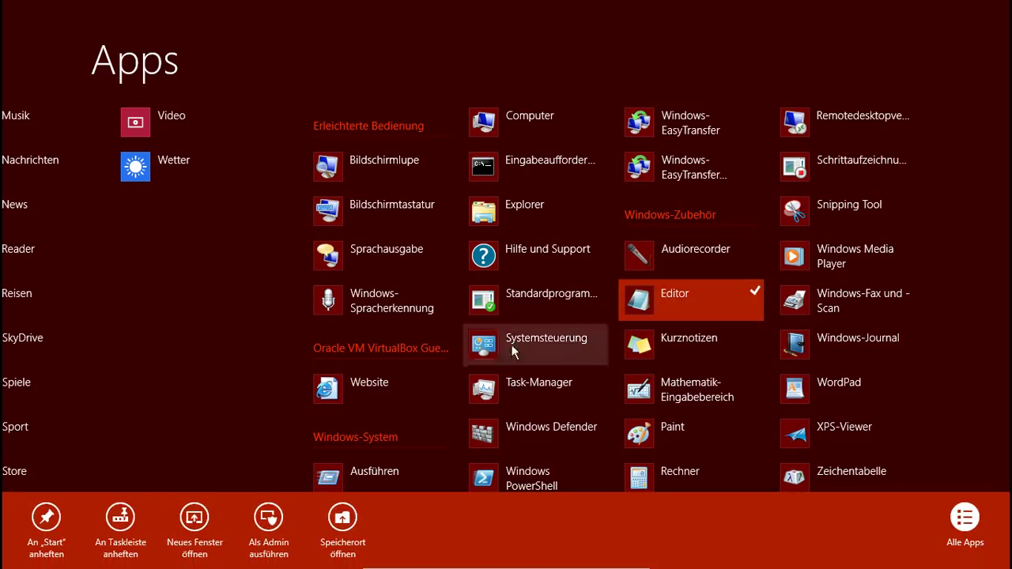
{"action": "left_click", "coordinate": [119, 525]}
{"action": "right_click", "coordinate": [669, 354]}
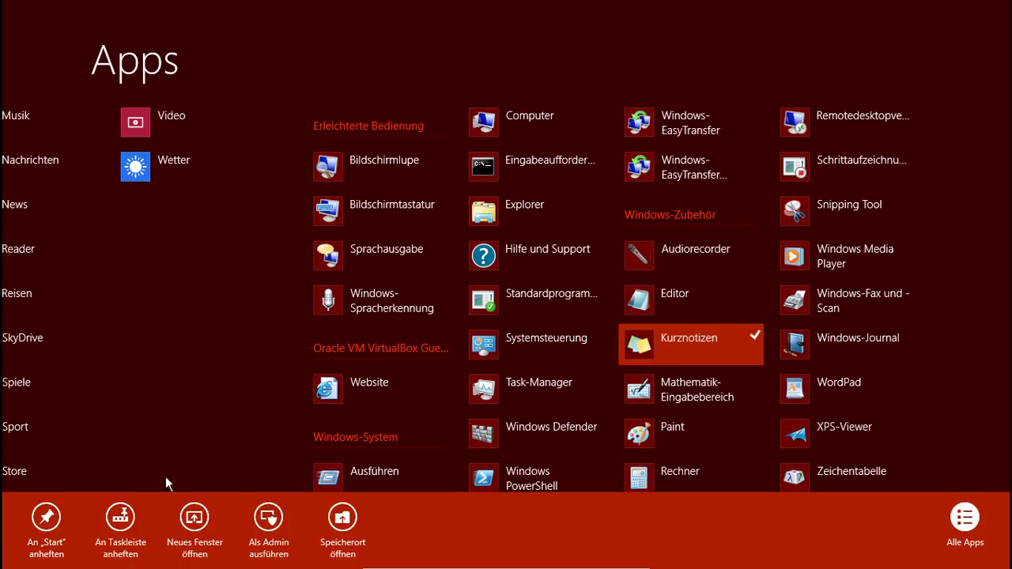
{"action": "left_click", "coordinate": [122, 520]}
{"action": "left_click", "coordinate": [666, 435]}
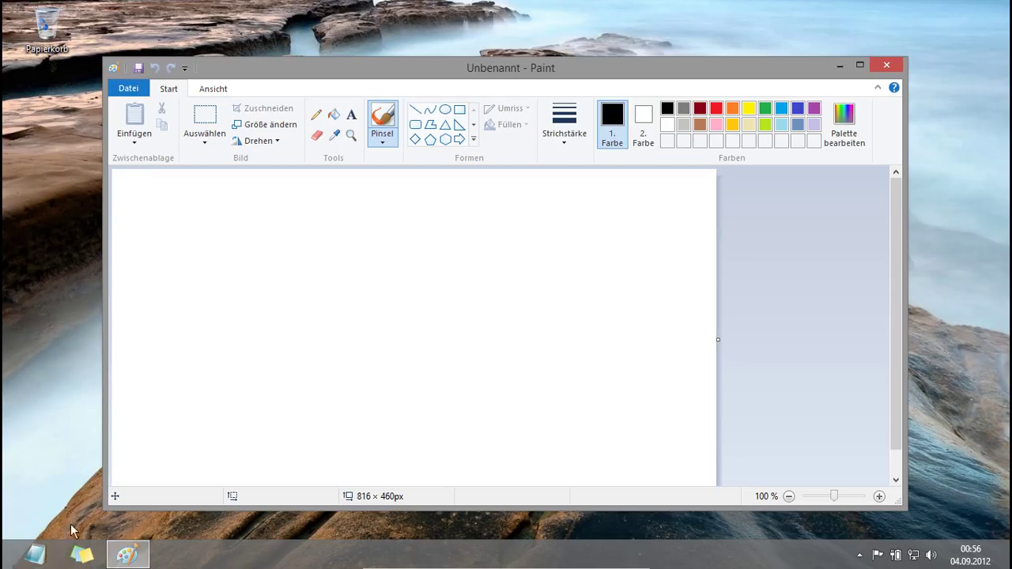
Step: Unpin Editor and Kurznotizen from the taskbar, close Paint, and go back to Start
{"action": "right_click", "coordinate": [43, 559]}
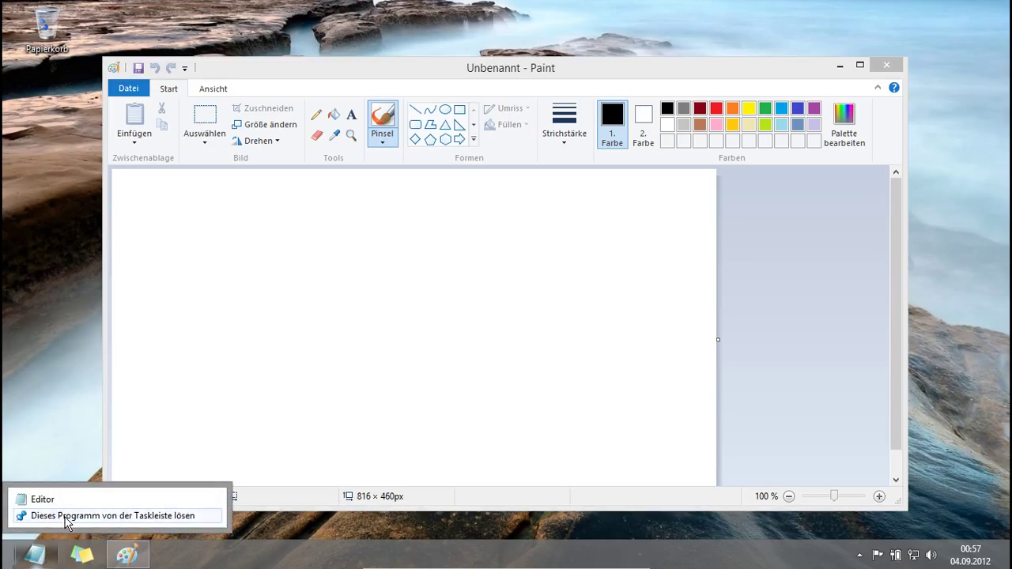
{"action": "left_click", "coordinate": [65, 516]}
{"action": "right_click", "coordinate": [36, 555]}
{"action": "left_click", "coordinate": [66, 516]}
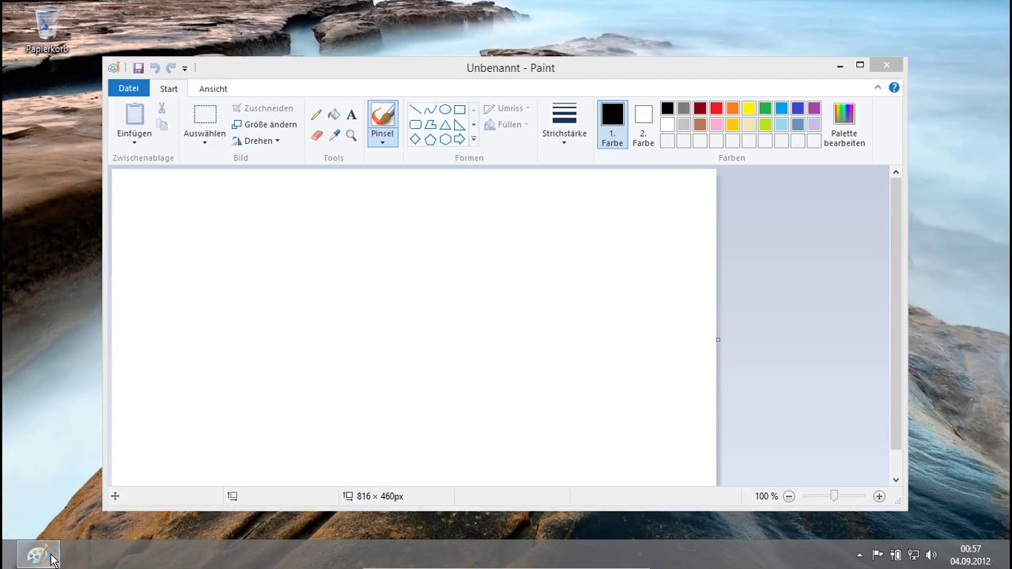
{"action": "left_click", "coordinate": [889, 62]}
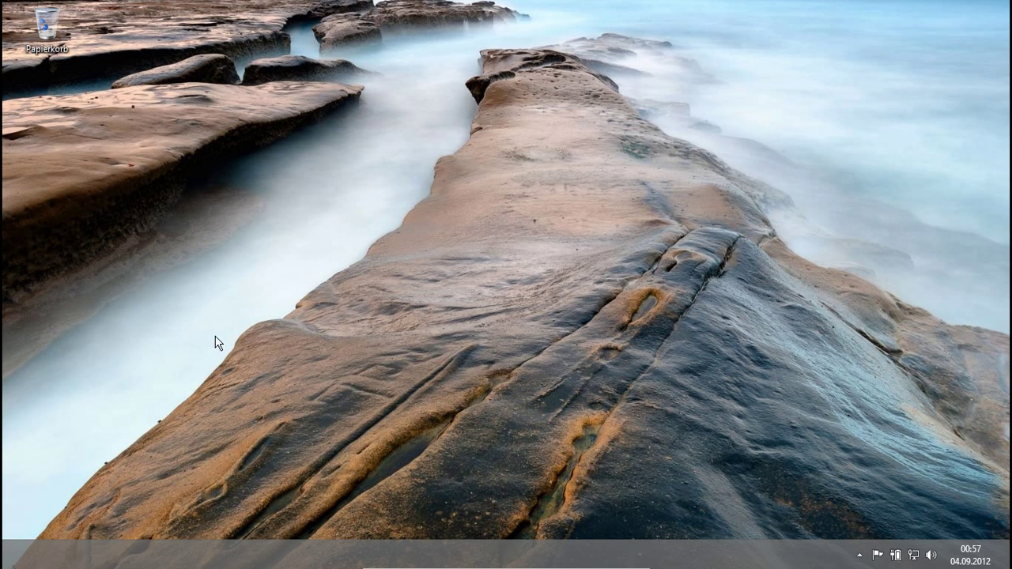
{"action": "left_click", "coordinate": [6, 565]}
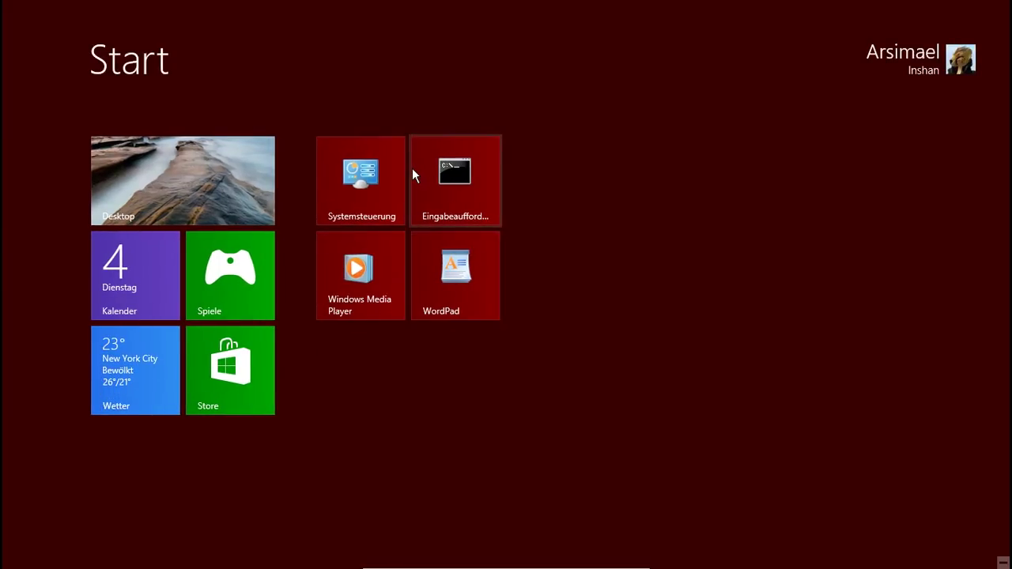
Step: Rearrange Windows Media Player, Systemsteuerung and WordPad tiles, putting WordPad beside Eingabeaufforderung
{"action": "left_click_drag", "start_coordinate": [359, 273], "coordinate": [305, 352]}
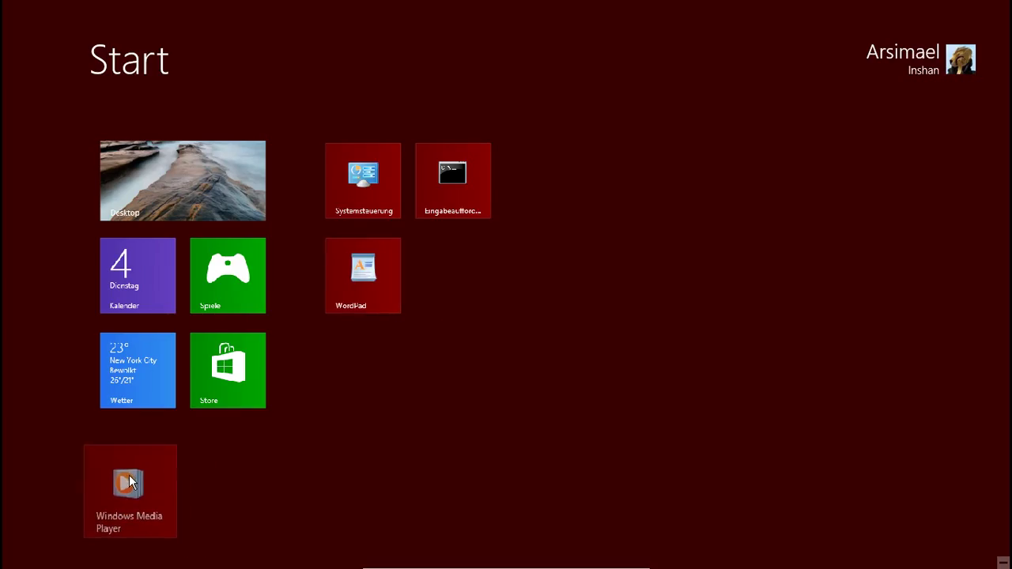
{"action": "left_click_drag", "start_coordinate": [372, 277], "coordinate": [272, 443]}
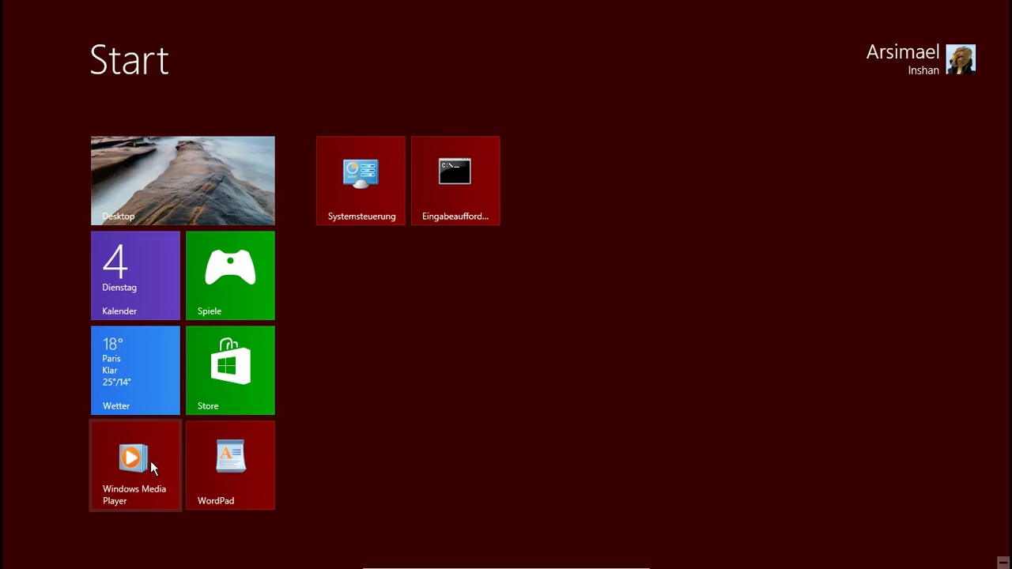
{"action": "left_click_drag", "start_coordinate": [365, 179], "coordinate": [606, 163]}
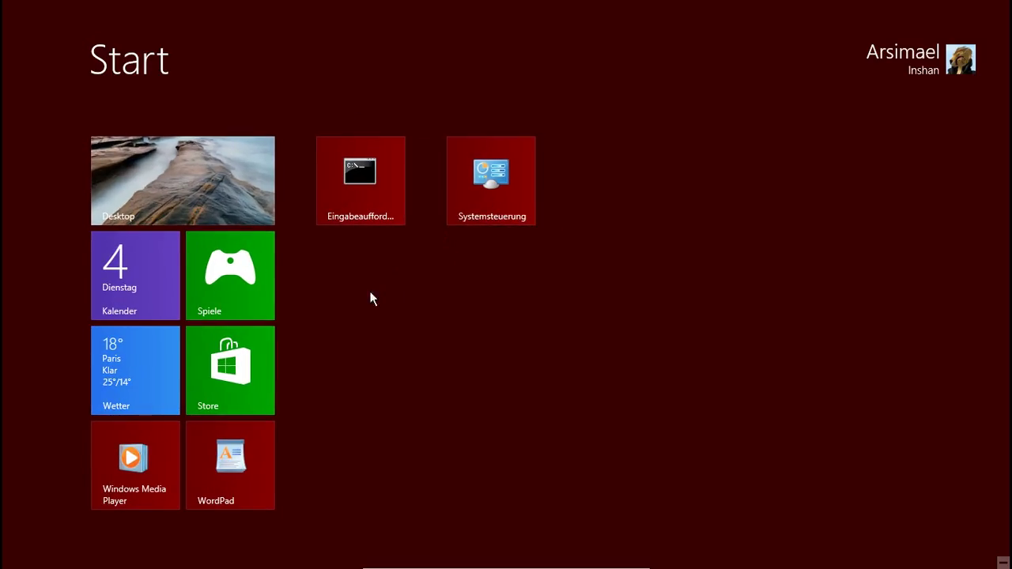
{"action": "left_click_drag", "start_coordinate": [171, 461], "coordinate": [317, 194]}
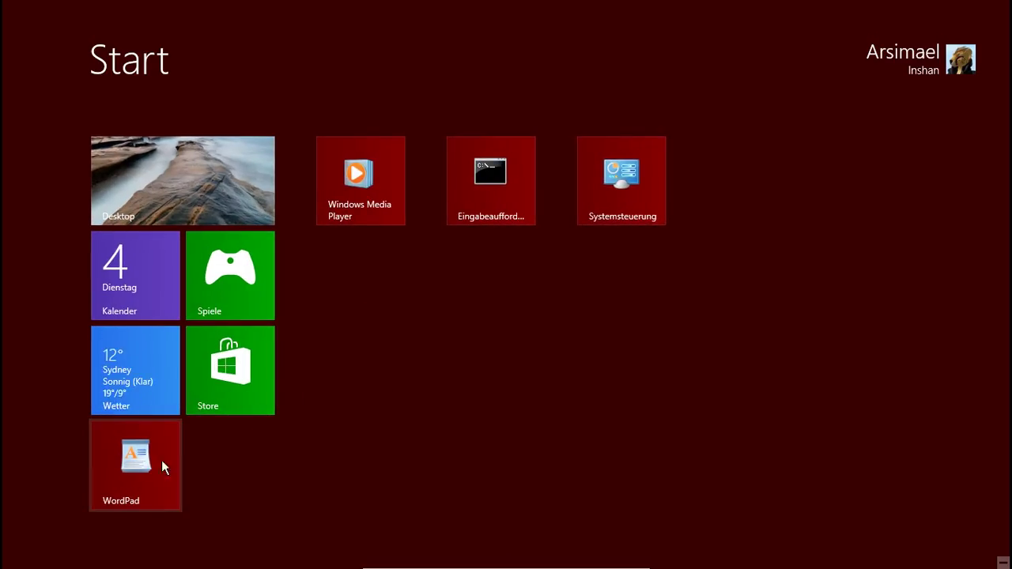
{"action": "left_click_drag", "start_coordinate": [131, 484], "coordinate": [587, 236]}
{"action": "left_click_drag", "start_coordinate": [608, 185], "coordinate": [546, 188]}
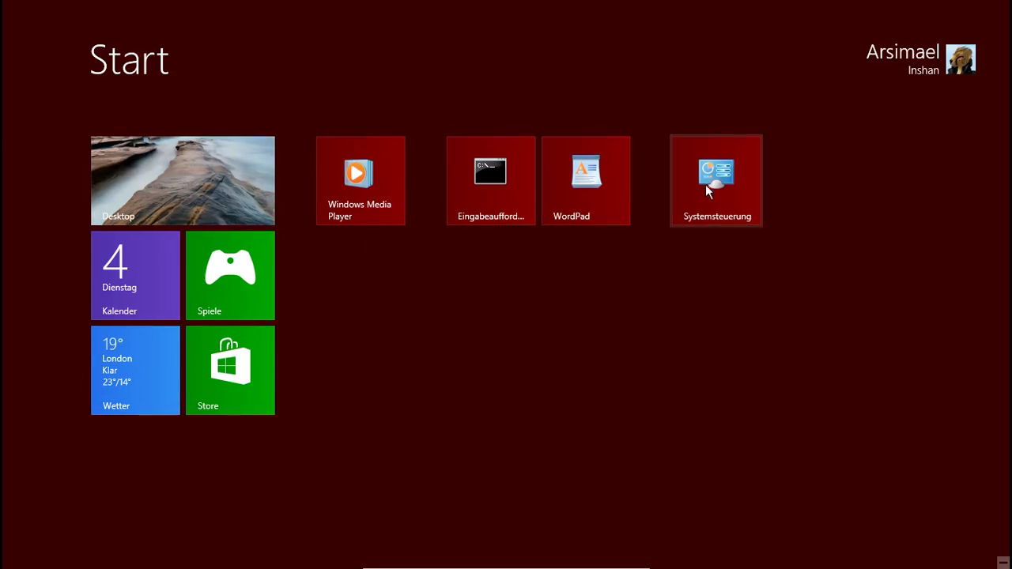
Step: Move Eingabeaufforderung and WordPad into their own new group beside Systemsteuerung and Windows Media Player
{"action": "left_click_drag", "start_coordinate": [715, 182], "coordinate": [506, 295]}
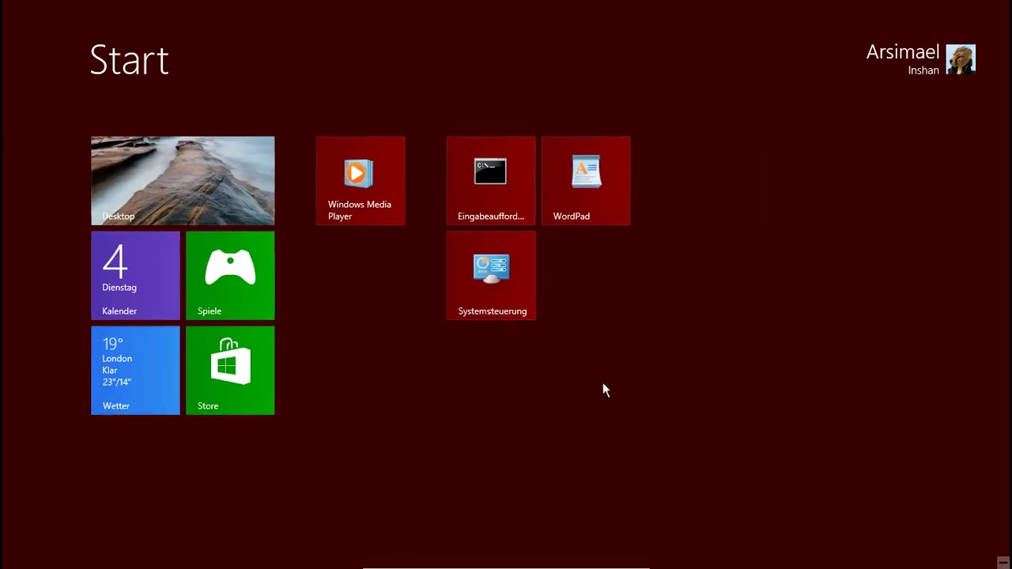
{"action": "left_click_drag", "start_coordinate": [364, 185], "coordinate": [375, 210]}
{"action": "left_click_drag", "start_coordinate": [454, 181], "coordinate": [357, 366]}
{"action": "left_click_drag", "start_coordinate": [457, 192], "coordinate": [357, 393]}
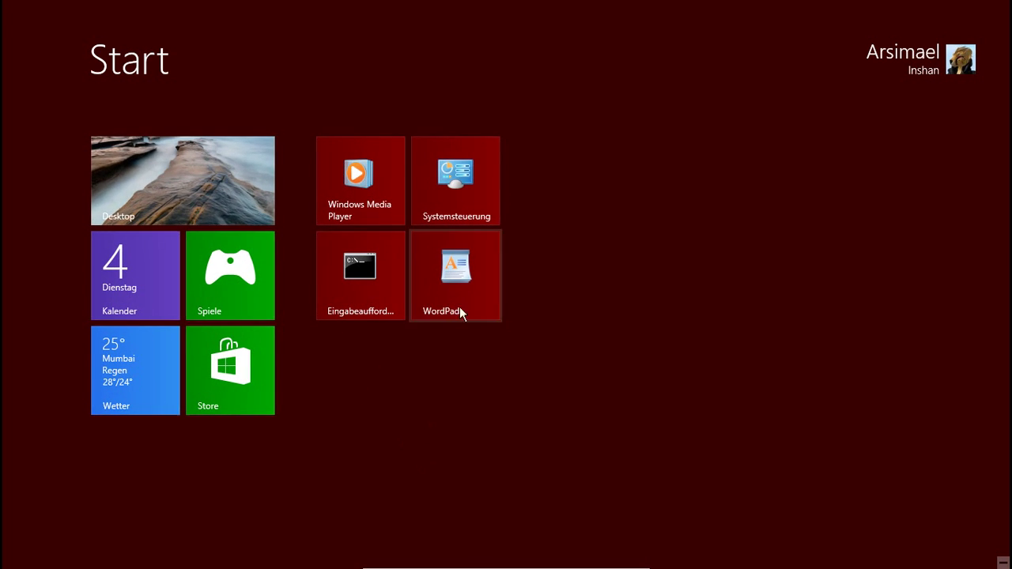
{"action": "left_click_drag", "start_coordinate": [381, 258], "coordinate": [608, 164]}
{"action": "left_click_drag", "start_coordinate": [393, 289], "coordinate": [657, 218]}
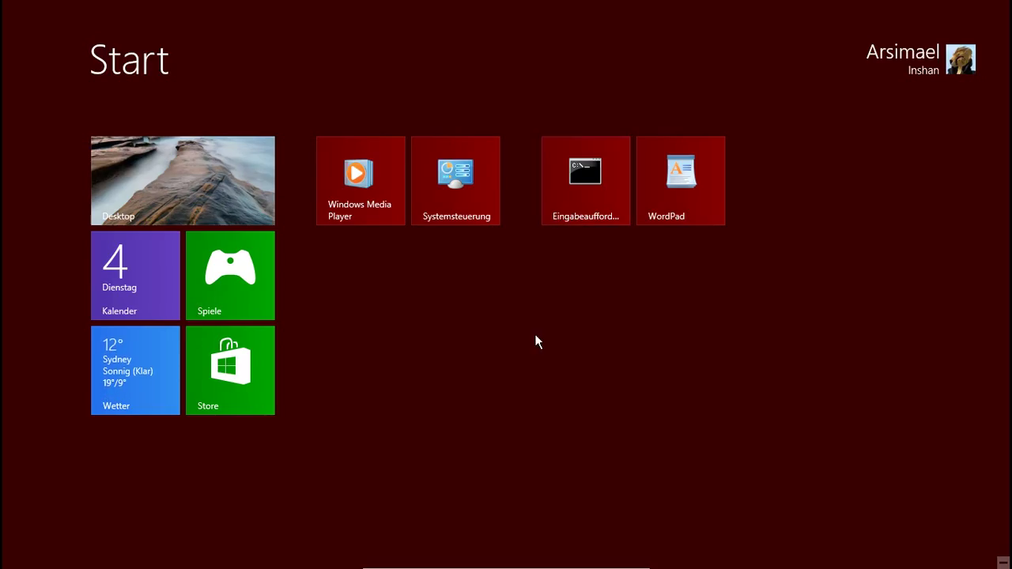
Step: Clear the stray search text and pin Bildschirmlupe, Bildschirmtastatur and Task-Manager to Start
{"action": "type", "text": "dfg"}
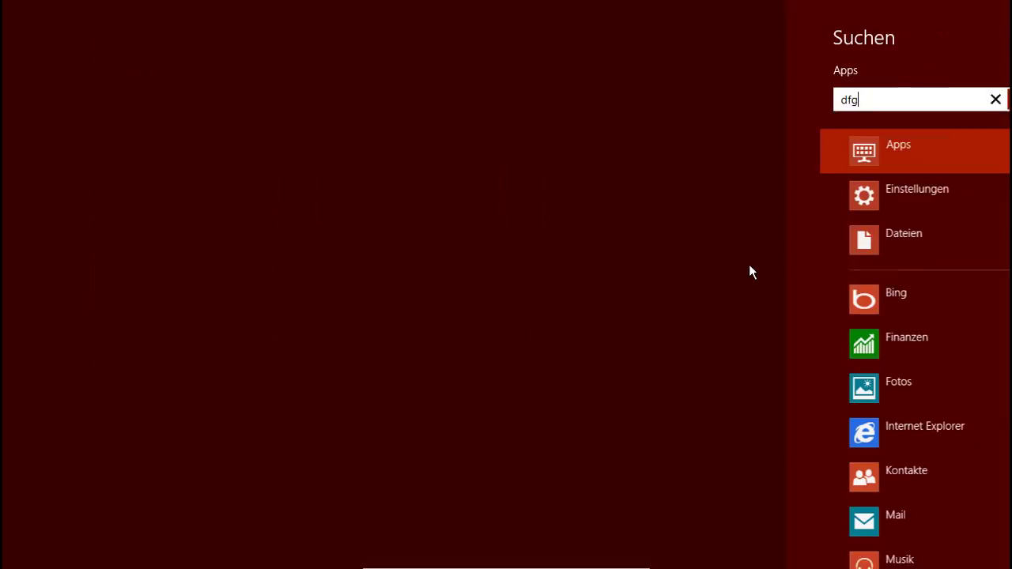
{"action": "key", "text": "BackSpace"}
{"action": "key", "text": "BackSpace"}
{"action": "key", "text": "BackSpace"}
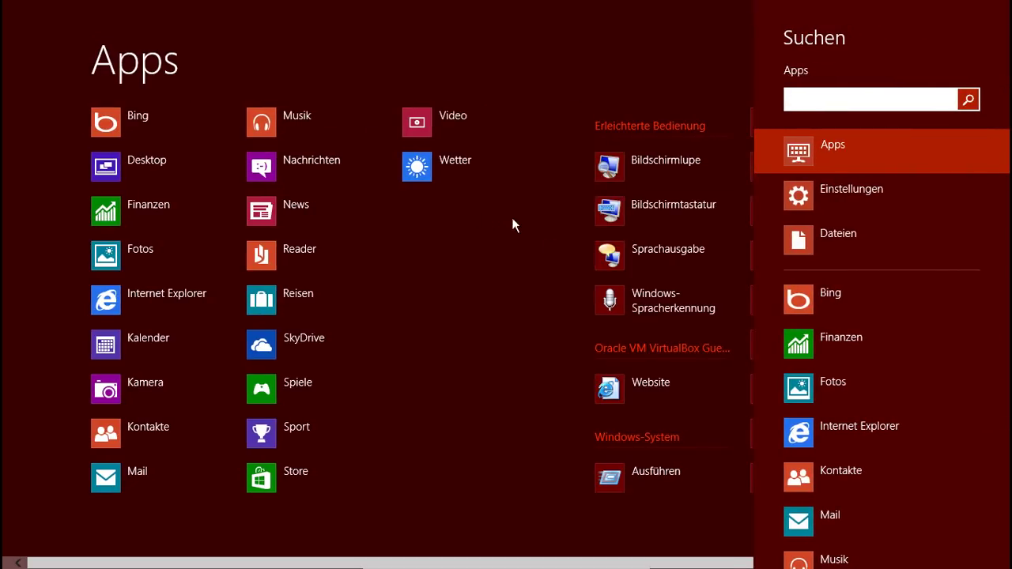
{"action": "right_click", "coordinate": [623, 172]}
{"action": "key", "text": "Escape"}
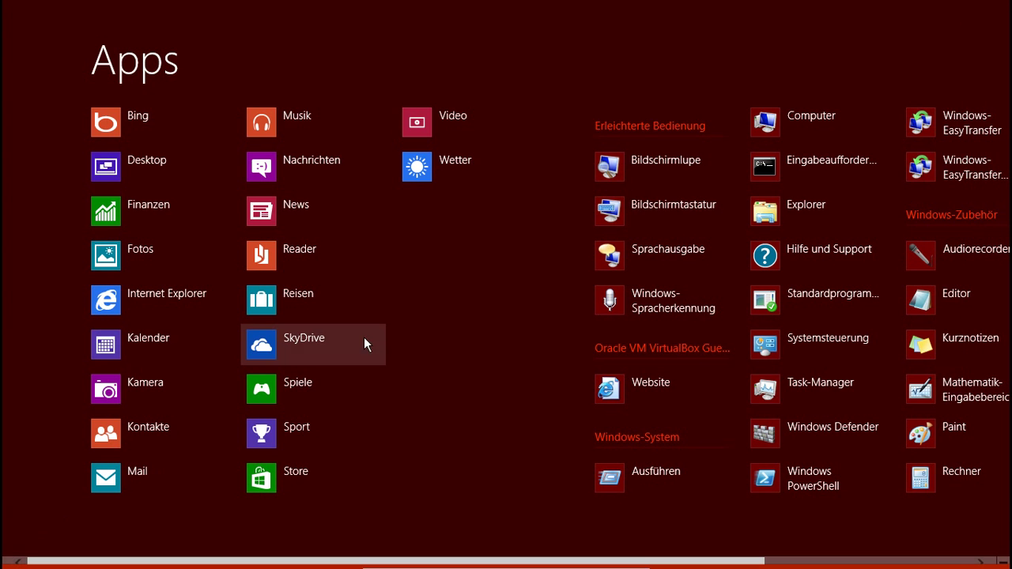
{"action": "right_click", "coordinate": [661, 215]}
{"action": "key", "text": "Escape"}
{"action": "right_click", "coordinate": [755, 388]}
{"action": "key", "text": "Escape"}
Step: Pin Windows Defender, Ausführen and Zeichentabelle to Start and return to the Start screen
{"action": "right_click", "coordinate": [807, 452]}
{"action": "key", "text": "Escape"}
{"action": "right_click", "coordinate": [653, 481]}
{"action": "key", "text": "Escape"}
{"action": "scroll", "coordinate": [929, 427], "scroll_direction": "down", "scroll_amount": 2}
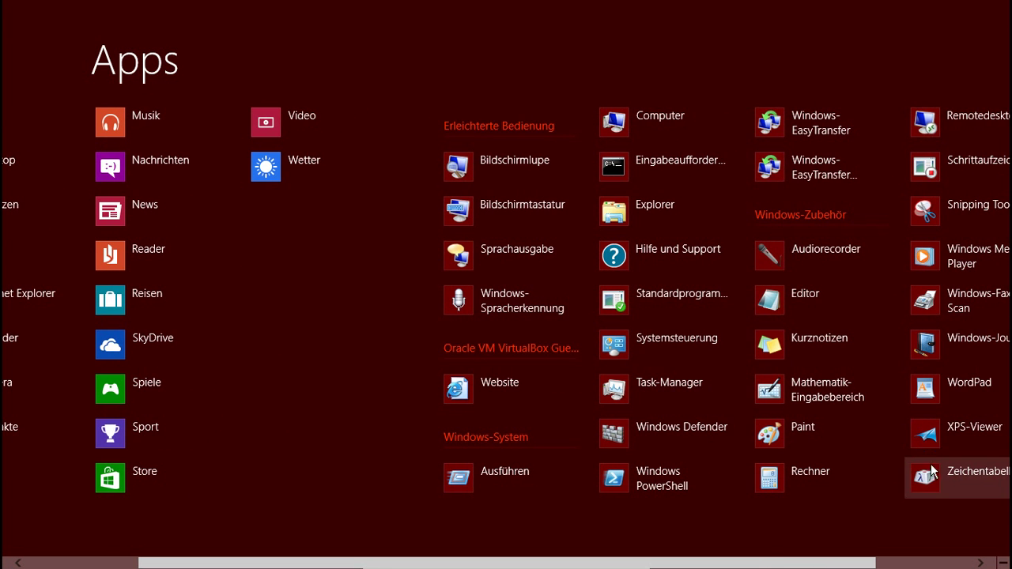
{"action": "right_click", "coordinate": [933, 474]}
{"action": "left_click", "coordinate": [46, 523]}
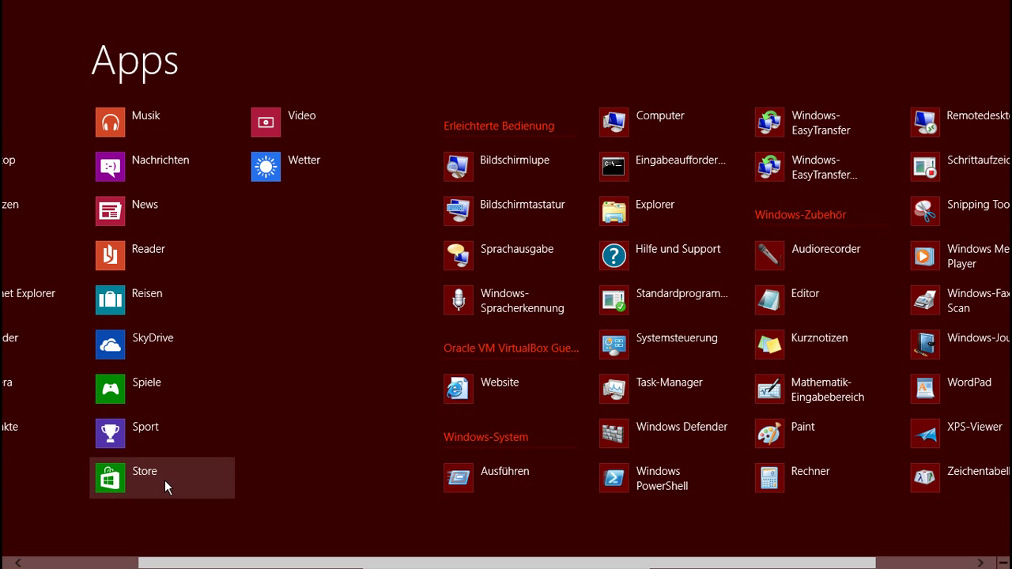
{"action": "left_click", "coordinate": [166, 485]}
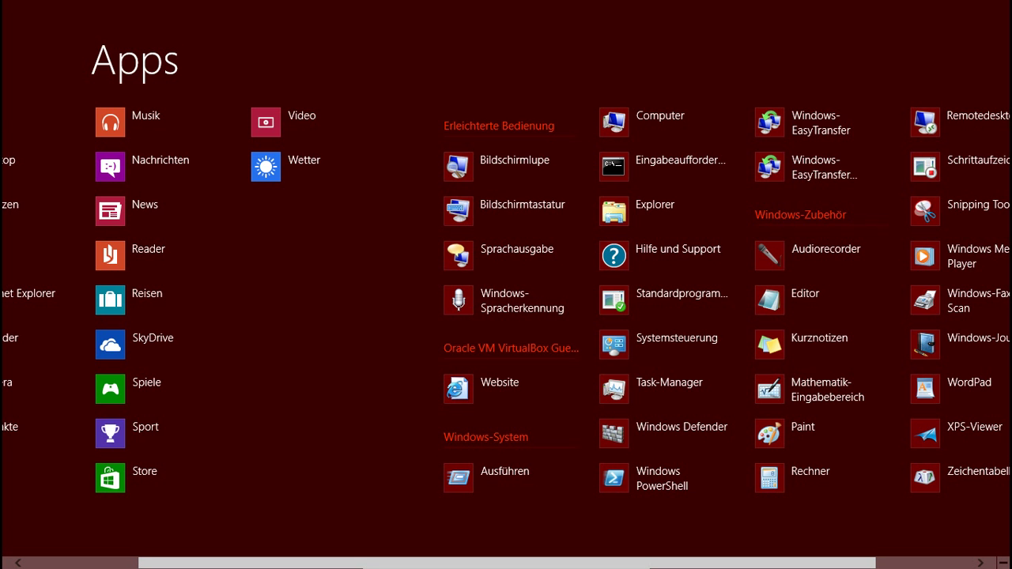
{"action": "left_click", "coordinate": [24, 564]}
{"action": "left_click", "coordinate": [8, 561]}
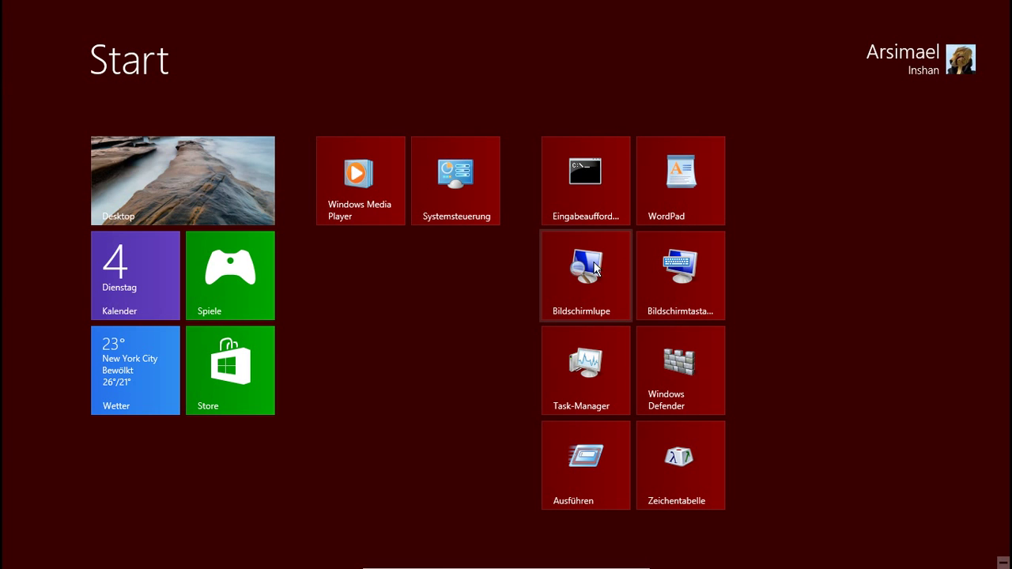
Step: Drag Bildschirmlupe, Windows Defender and Zeichentabelle into the tools group; put Systemsteuerung before Windows Media Player
{"action": "left_click_drag", "start_coordinate": [587, 277], "coordinate": [866, 191]}
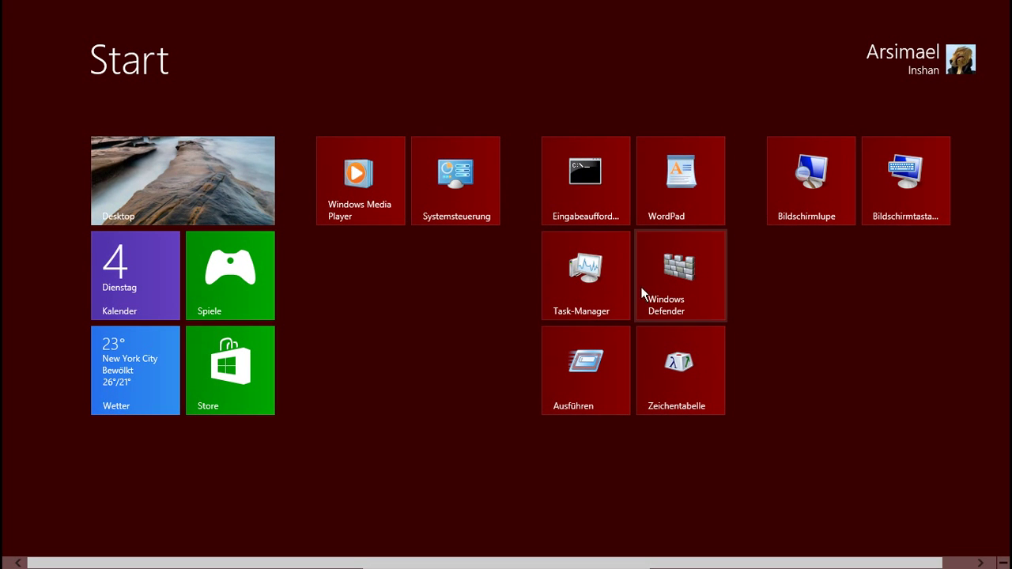
{"action": "left_click_drag", "start_coordinate": [666, 282], "coordinate": [353, 283]}
{"action": "left_click_drag", "start_coordinate": [549, 360], "coordinate": [669, 370]}
{"action": "left_click_drag", "start_coordinate": [820, 203], "coordinate": [747, 207]}
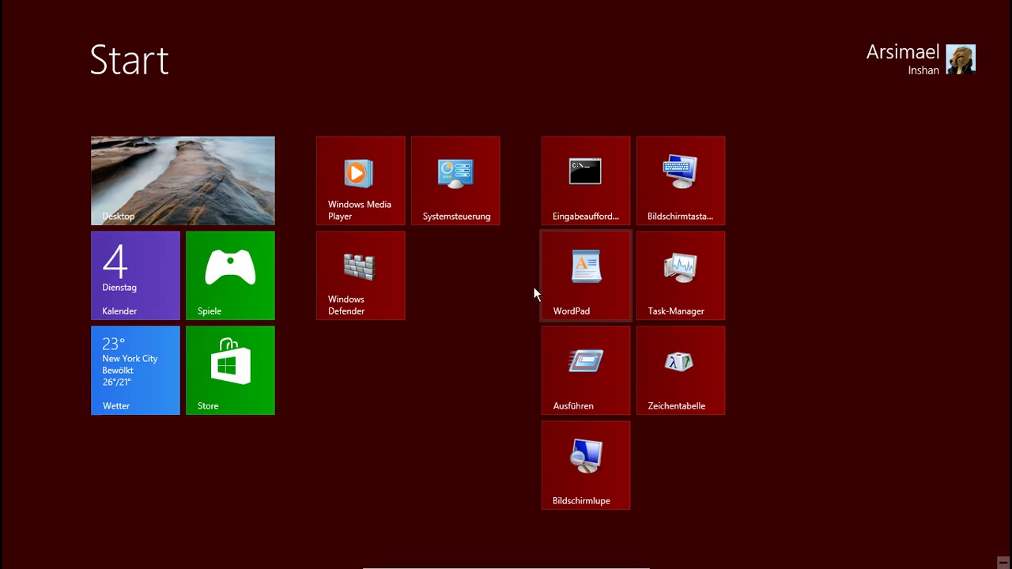
{"action": "left_click_drag", "start_coordinate": [475, 214], "coordinate": [636, 443]}
{"action": "left_click_drag", "start_coordinate": [437, 171], "coordinate": [572, 470]}
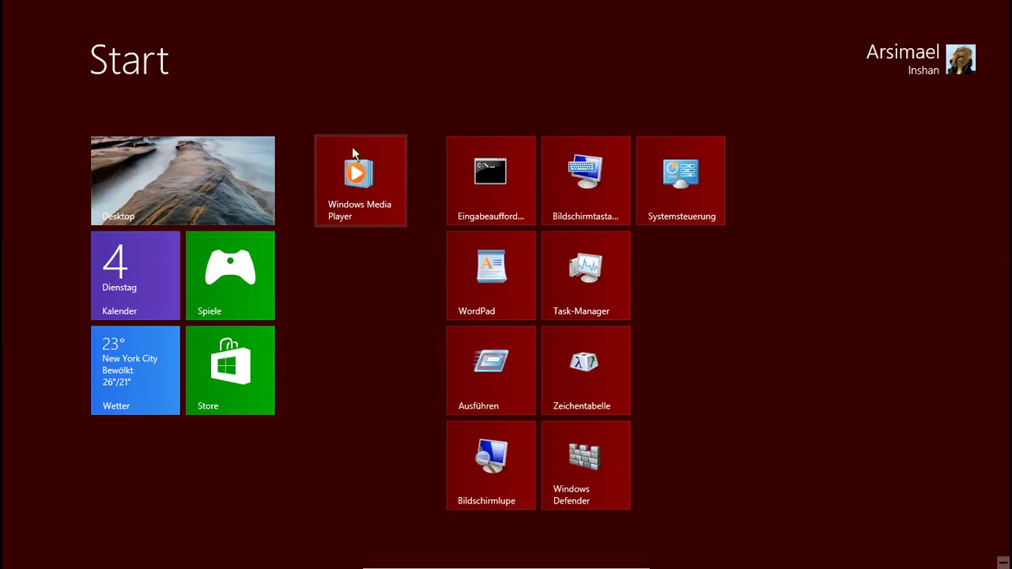
{"action": "left_click_drag", "start_coordinate": [680, 183], "coordinate": [371, 182]}
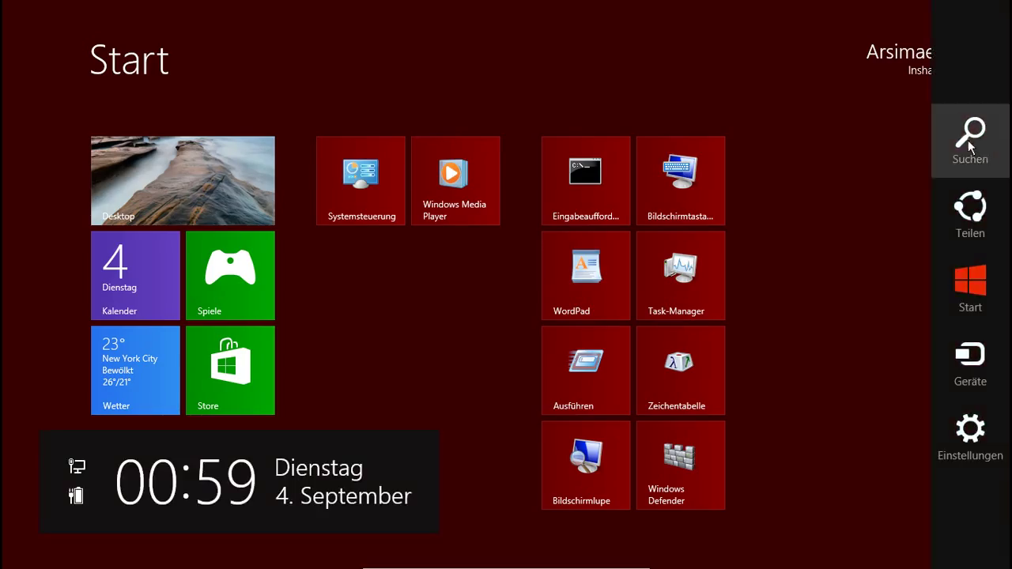
Step: Toggle to the desktop and back with the Start charm, then open the Settings charm
{"action": "mouse_move", "coordinate": [996, 27]}
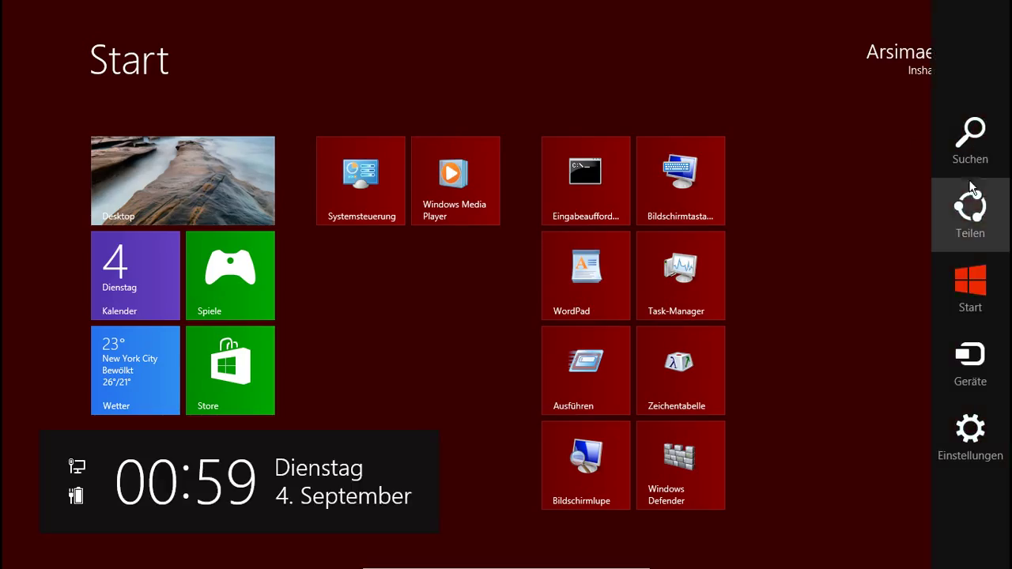
{"action": "left_click", "coordinate": [970, 300]}
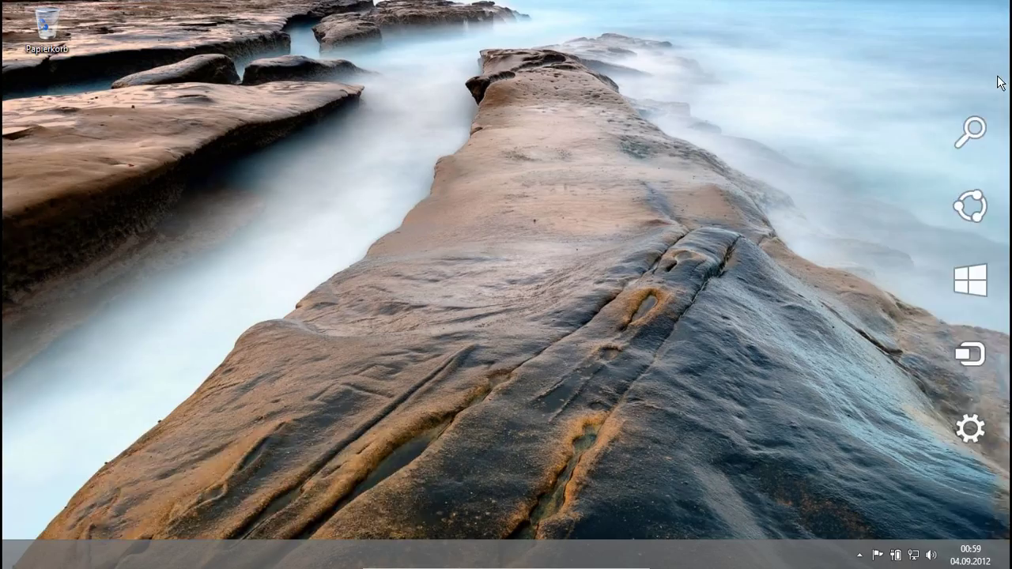
{"action": "left_click", "coordinate": [979, 284]}
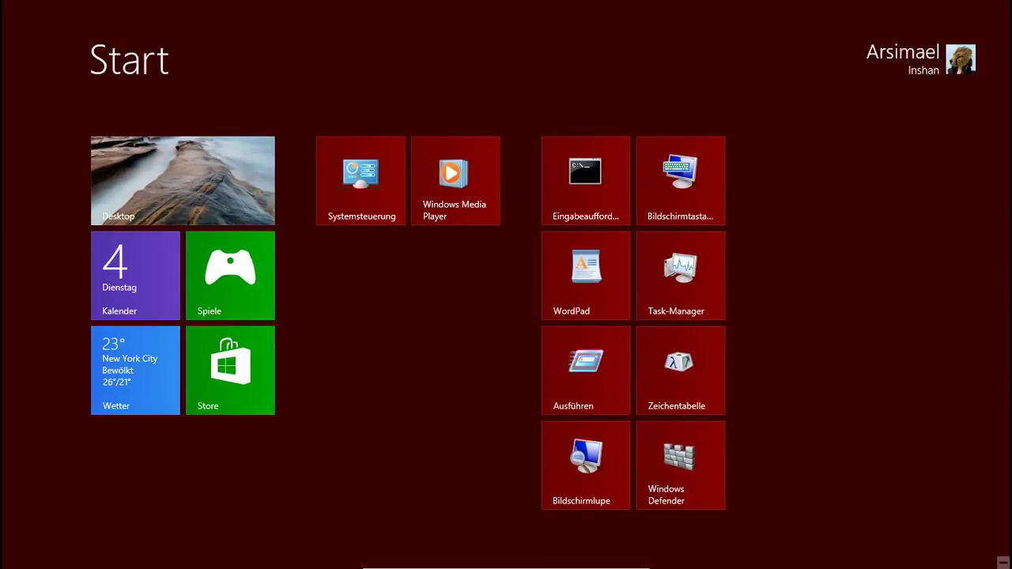
{"action": "mouse_move", "coordinate": [1001, 6]}
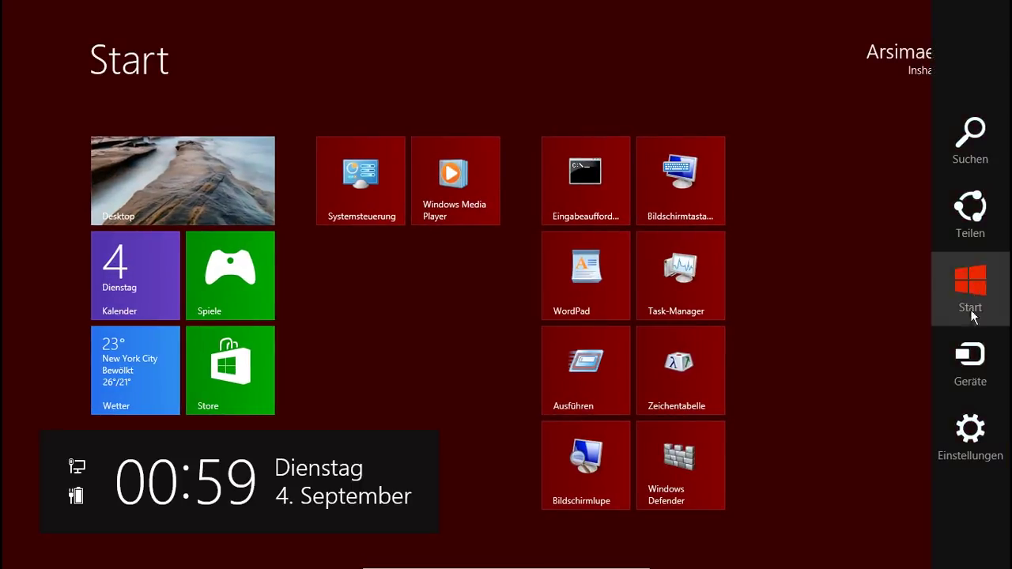
{"action": "left_click", "coordinate": [970, 426]}
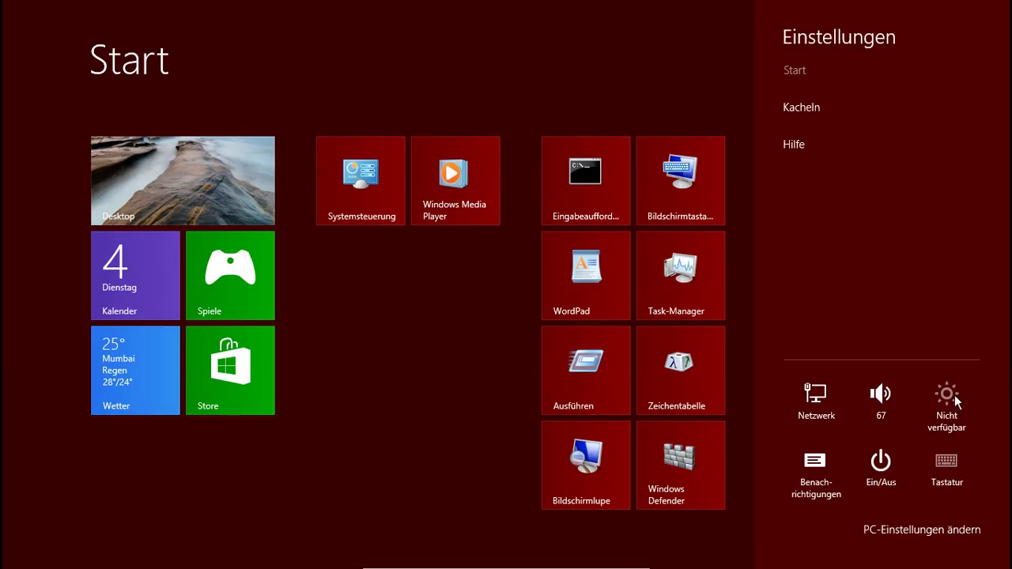
Step: Lower the volume to 42, then raise it to 100
{"action": "mouse_move", "coordinate": [952, 403]}
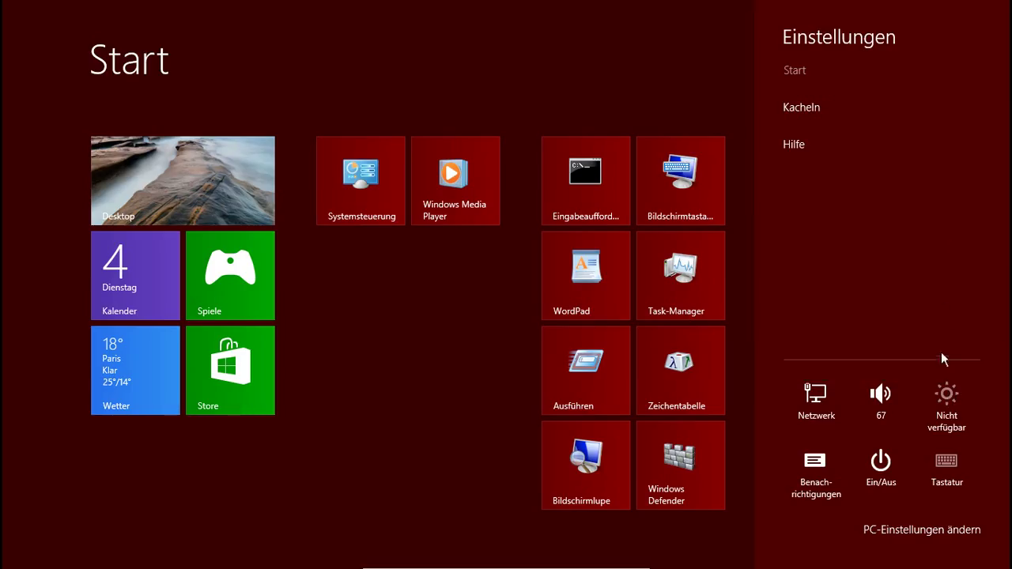
{"action": "left_click", "coordinate": [879, 396]}
{"action": "left_click_drag", "start_coordinate": [886, 399], "coordinate": [867, 332]}
{"action": "left_click", "coordinate": [879, 395]}
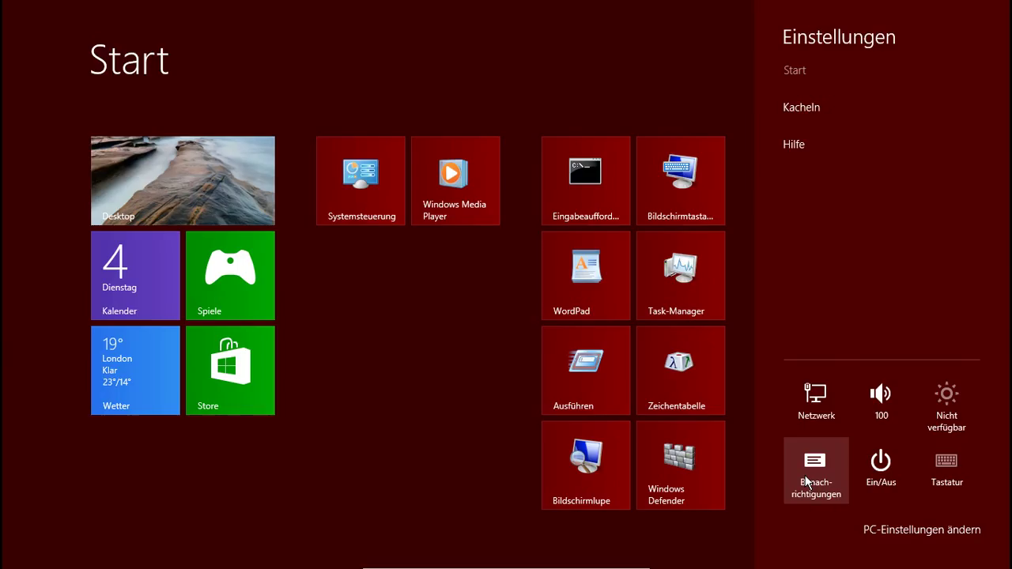
Step: Hide notifications for a few hours, close the settings pane and open the account menu
{"action": "left_click", "coordinate": [805, 475]}
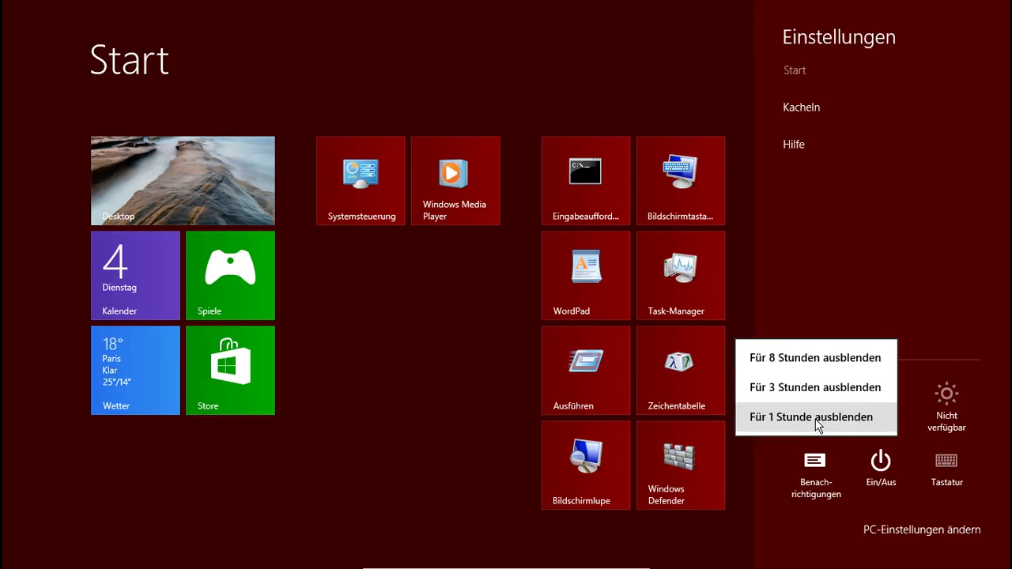
{"action": "left_click", "coordinate": [827, 357]}
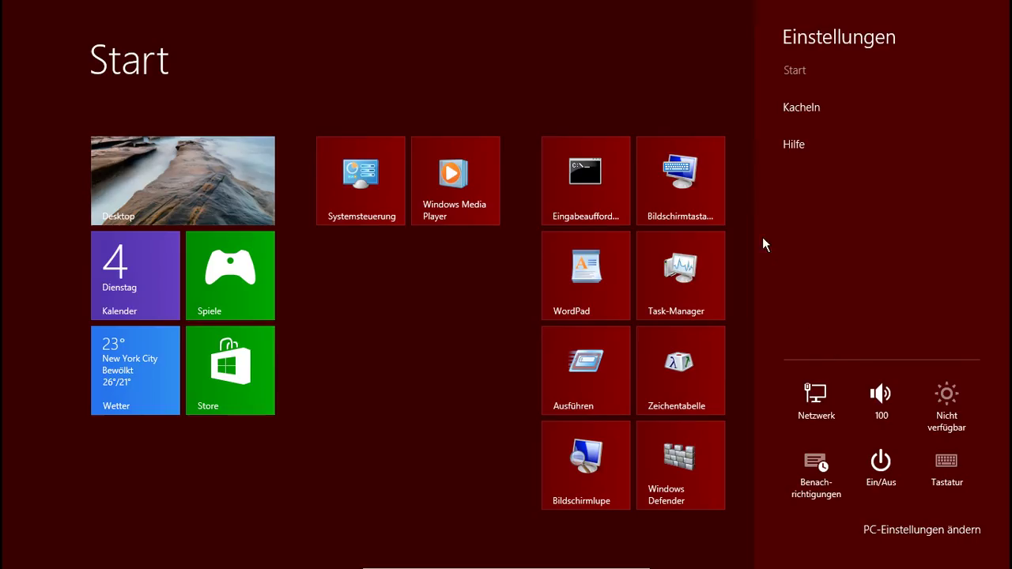
{"action": "left_click", "coordinate": [659, 46]}
{"action": "left_click", "coordinate": [916, 77]}
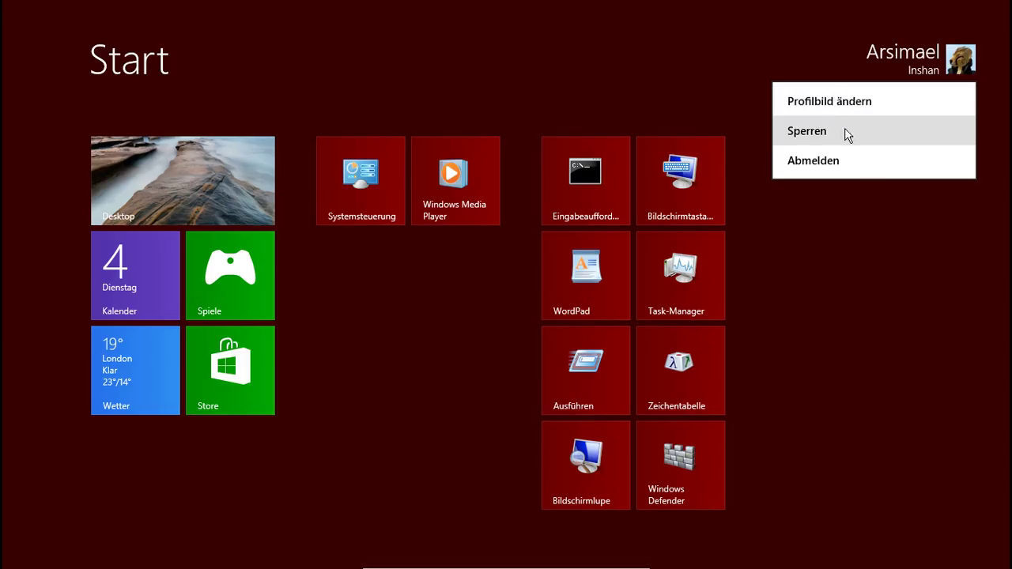
Step: Close the account menu, open the Einstellungen pane, view the Ein/Aus power options, and dismiss them unused
{"action": "left_click", "coordinate": [850, 370]}
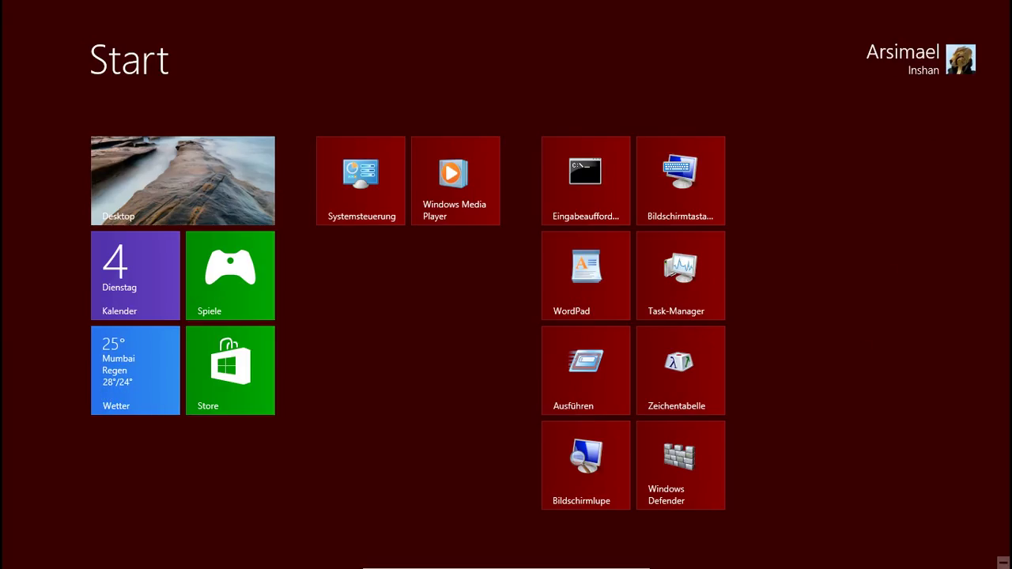
{"action": "mouse_move", "coordinate": [1002, 47]}
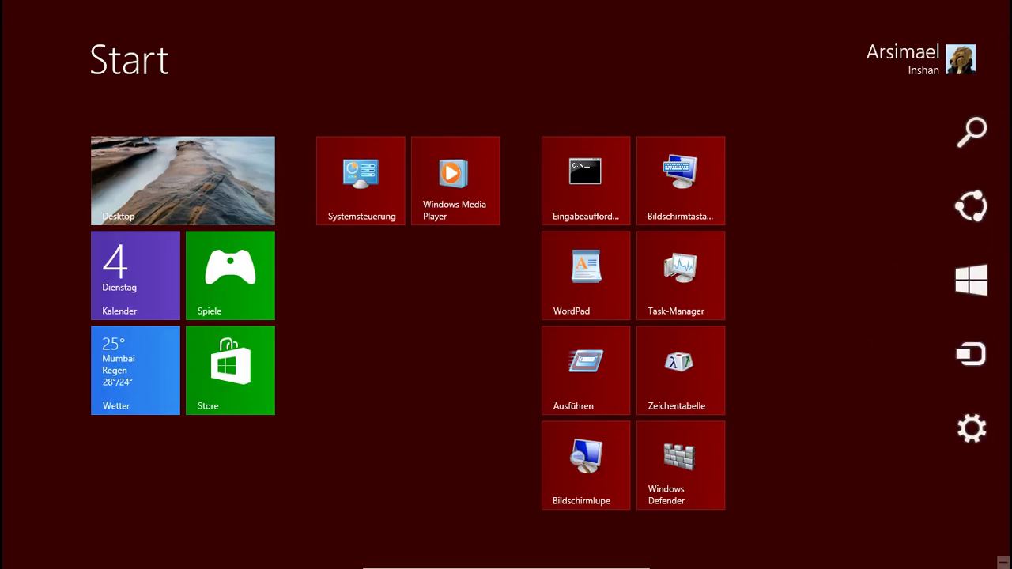
{"action": "left_click", "coordinate": [947, 442]}
{"action": "left_click", "coordinate": [876, 475]}
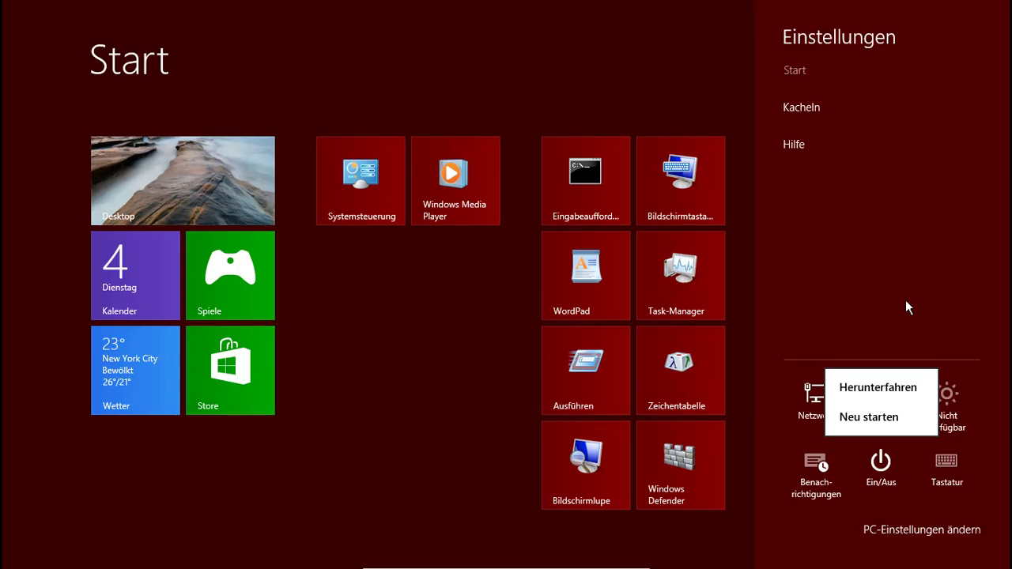
{"action": "left_click", "coordinate": [911, 544]}
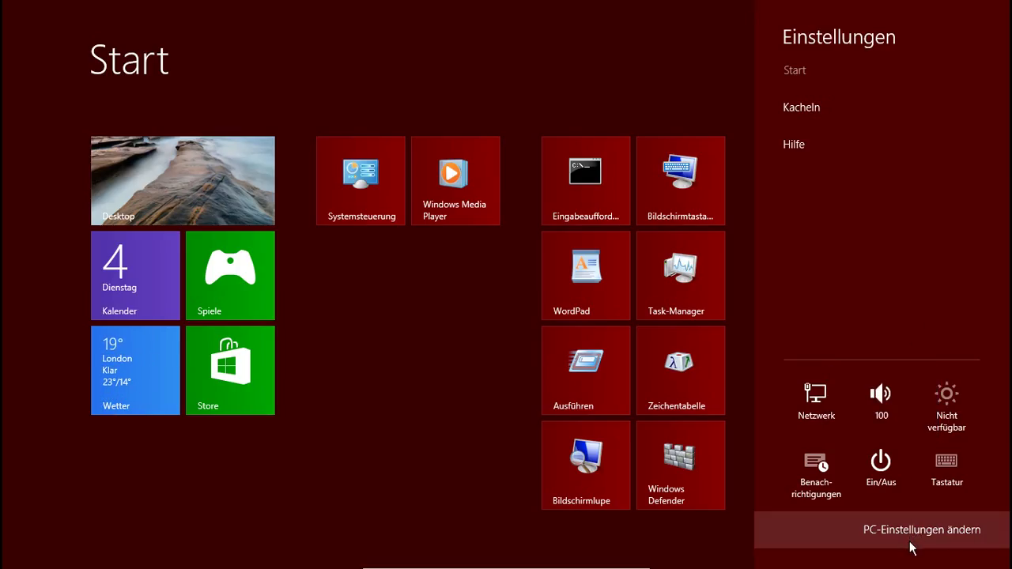
Step: Open PC-Einstellungen from the Settings charm and make the nautilus shell image the lock screen picture
{"action": "left_click", "coordinate": [925, 543]}
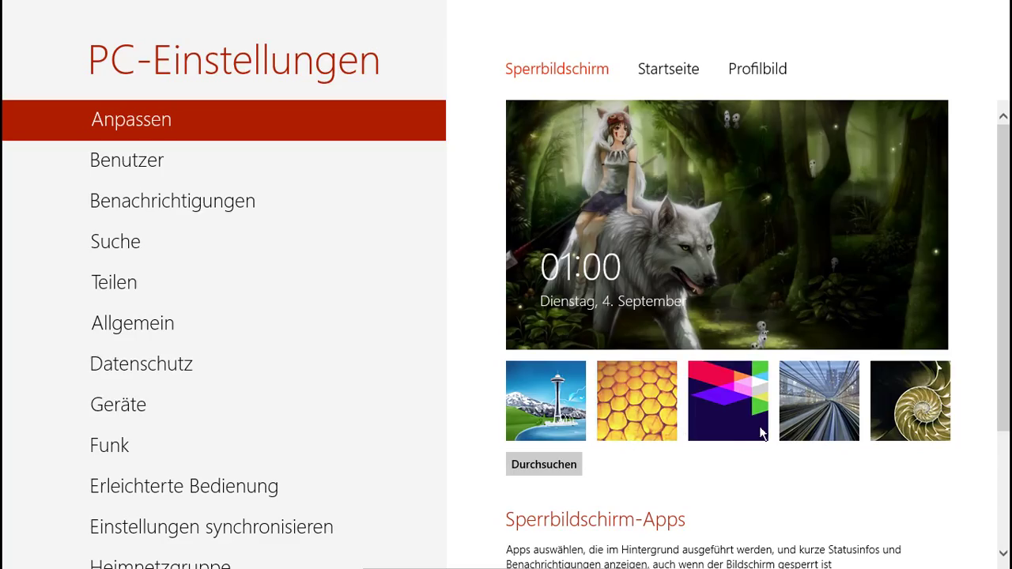
{"action": "key", "text": "super"}
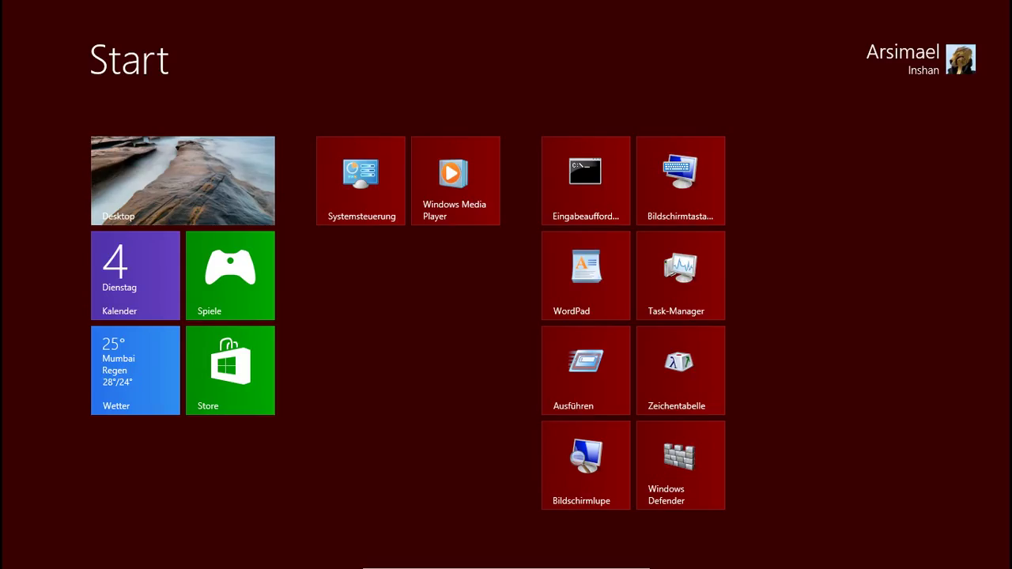
{"action": "mouse_move", "coordinate": [1009, 269]}
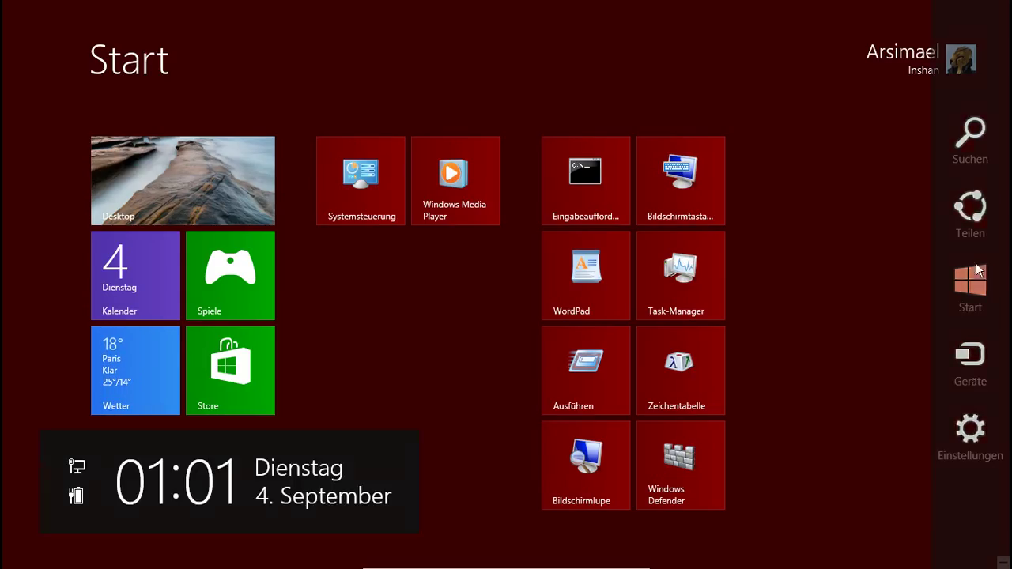
{"action": "left_click", "coordinate": [968, 439]}
{"action": "left_click", "coordinate": [932, 530]}
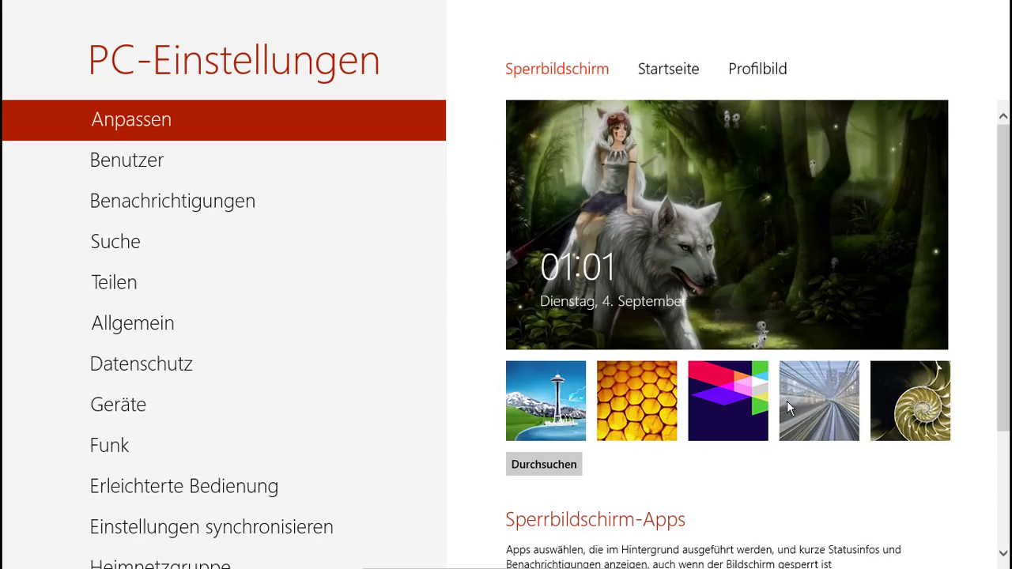
{"action": "left_click", "coordinate": [900, 405]}
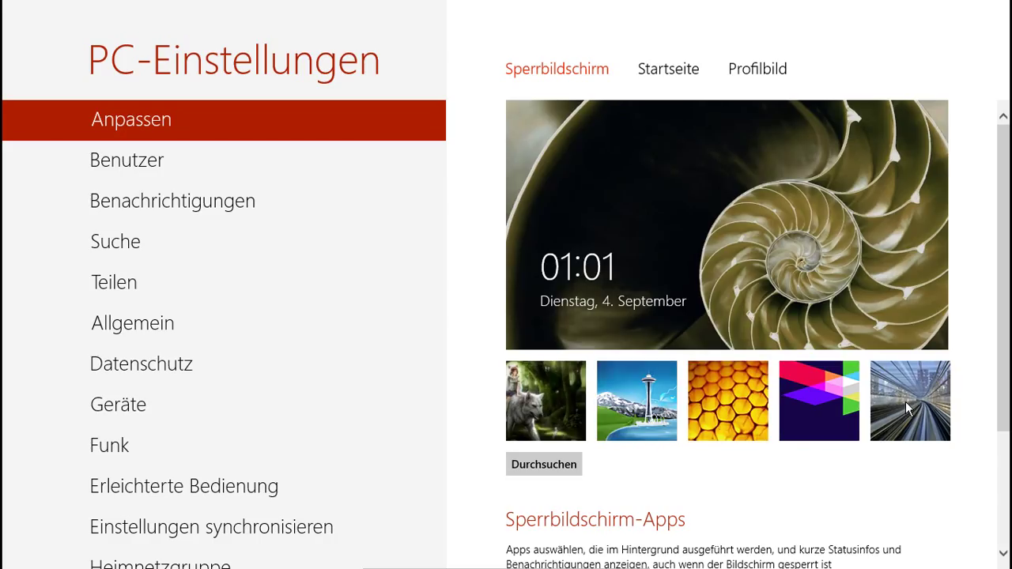
Step: Return to the Start screen and relaunch PC-Einstellungen from the Settings charm, twice
{"action": "key", "text": "super"}
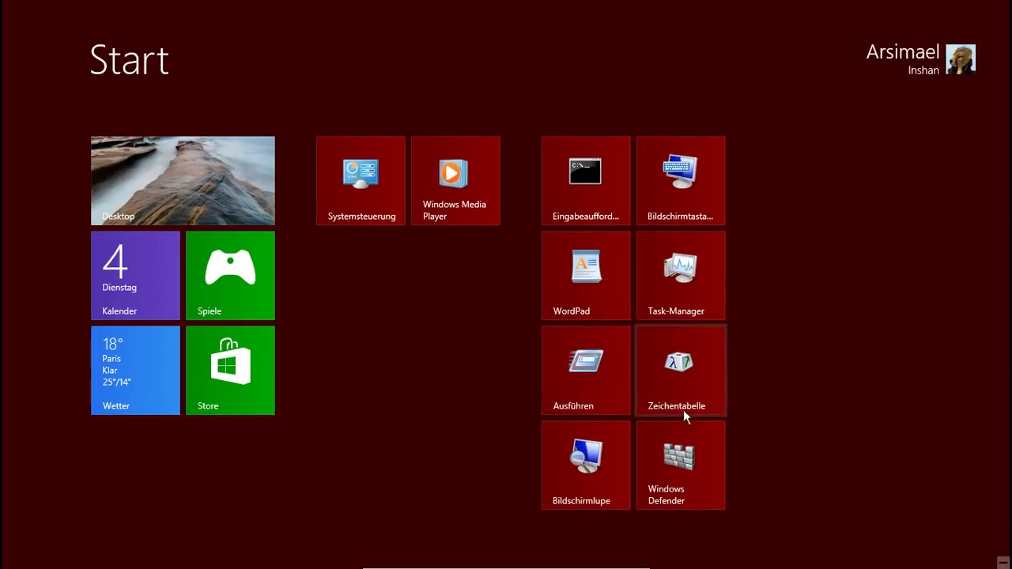
{"action": "mouse_move", "coordinate": [1011, 568]}
{"action": "left_click", "coordinate": [969, 433]}
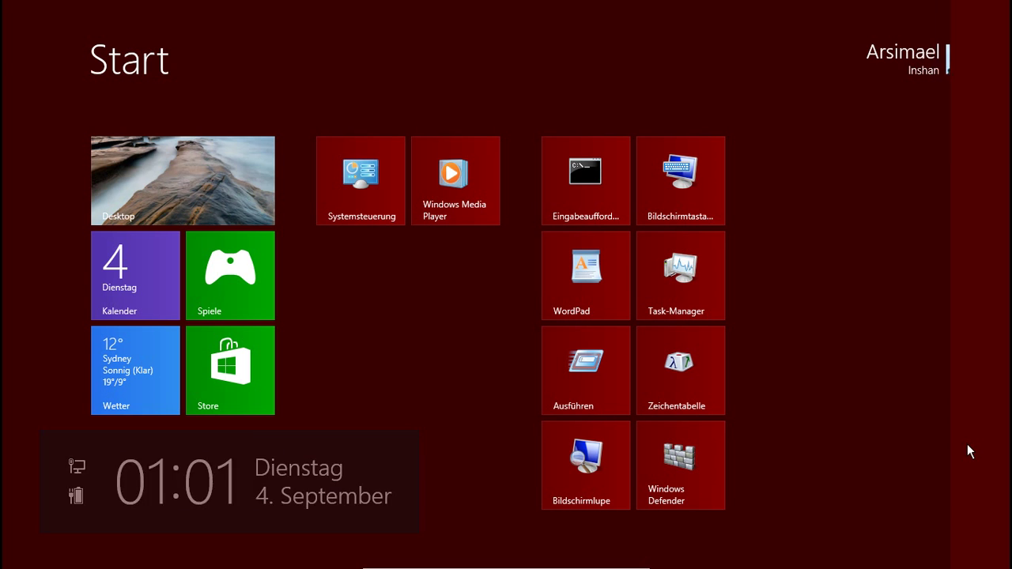
{"action": "left_click", "coordinate": [948, 522]}
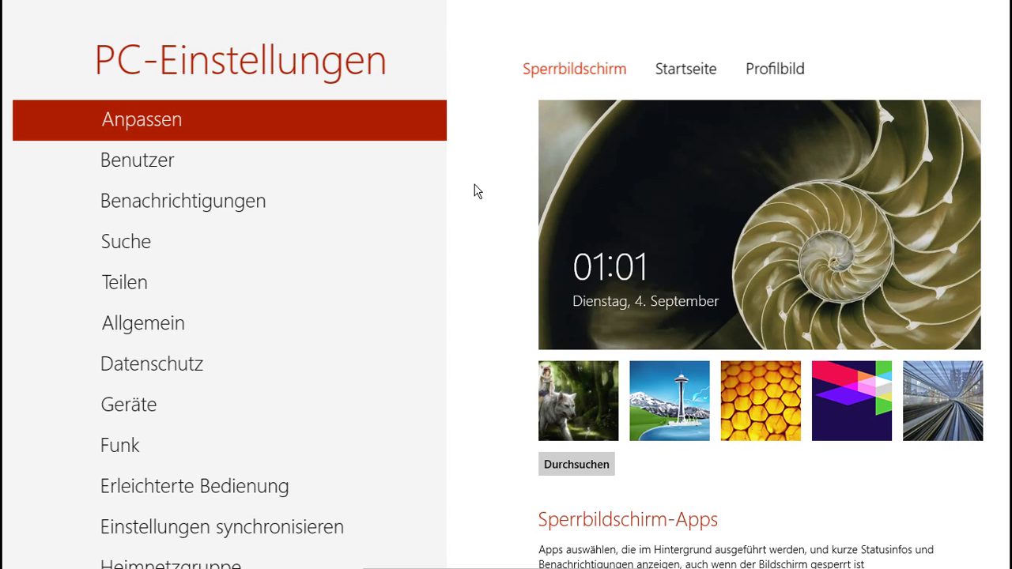
{"action": "key", "text": "super"}
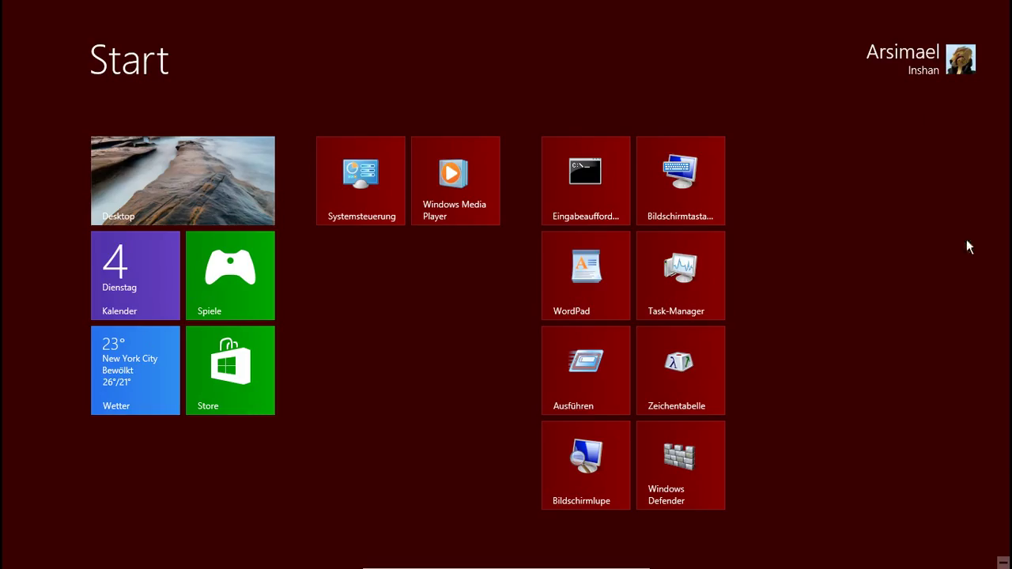
{"action": "mouse_move", "coordinate": [1011, 568]}
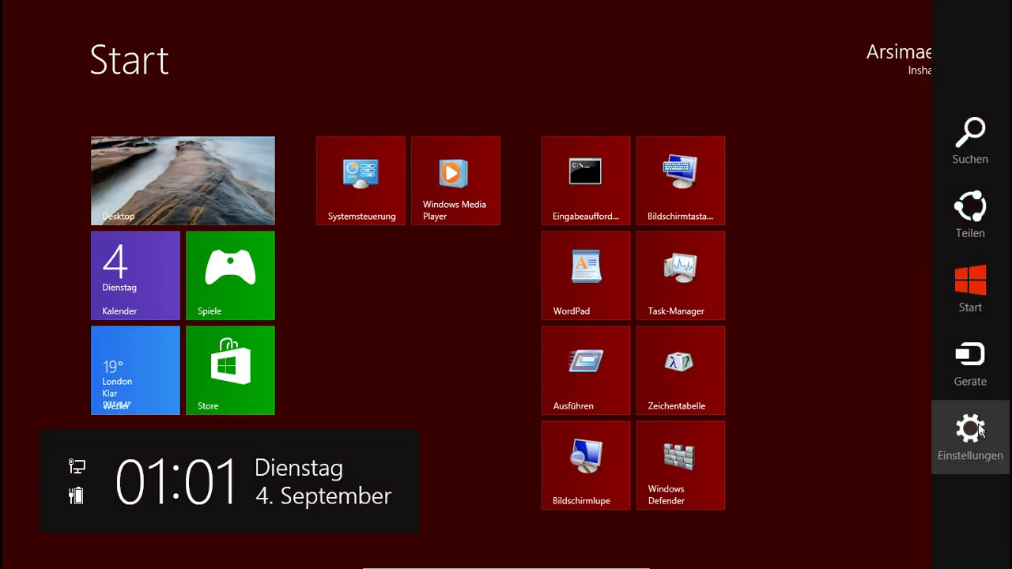
{"action": "left_click", "coordinate": [977, 432]}
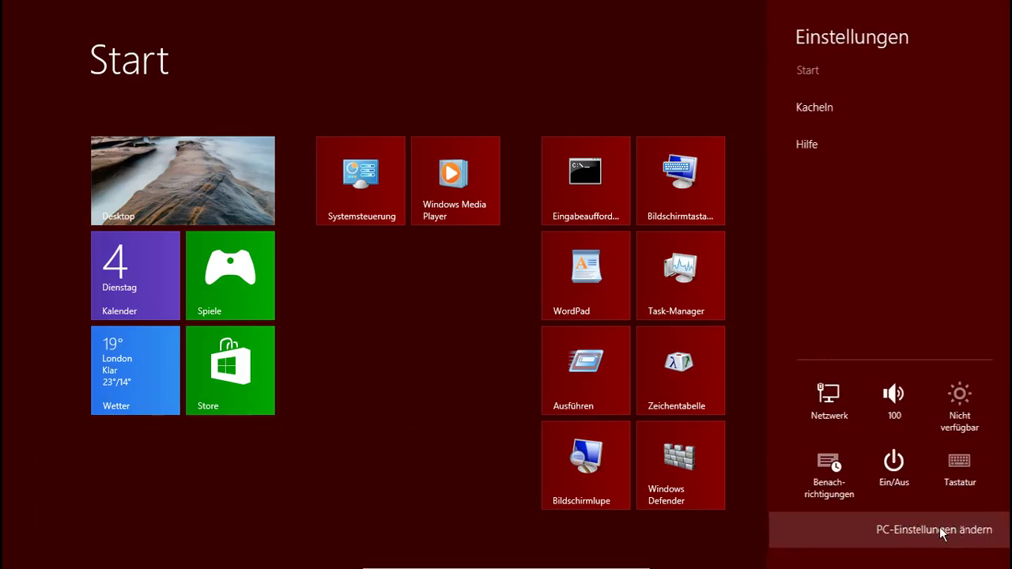
{"action": "left_click", "coordinate": [940, 528]}
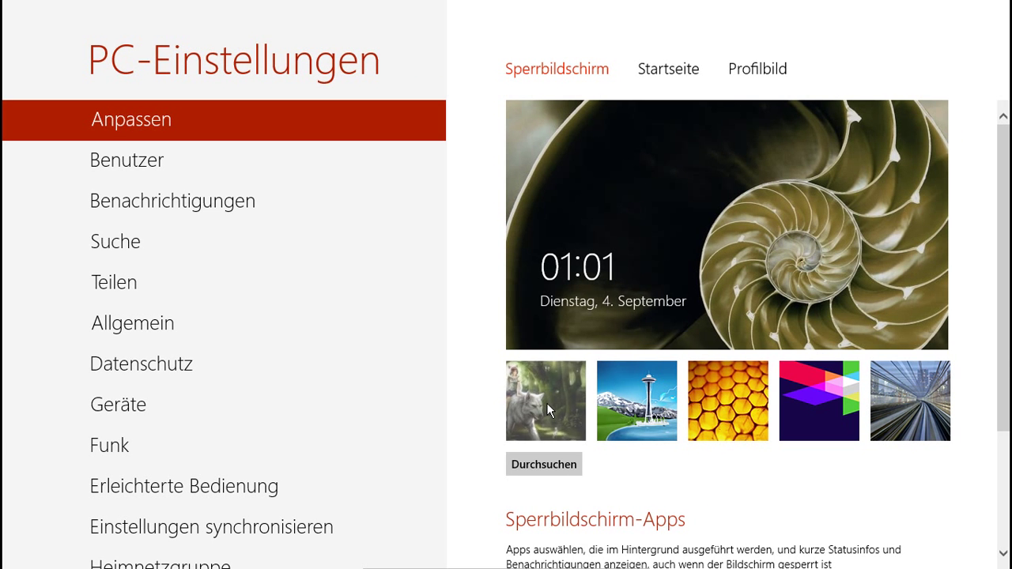
Step: Make the forest wolf picture the lock screen image again
{"action": "left_click", "coordinate": [547, 402]}
{"action": "scroll", "coordinate": [442, 386], "scroll_direction": "down", "scroll_amount": 3}
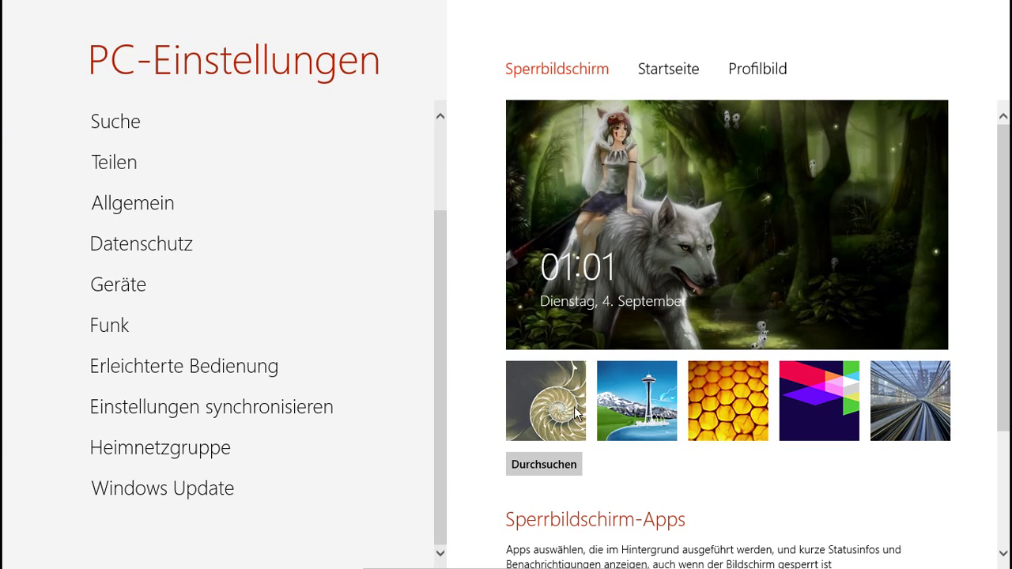
{"action": "scroll", "coordinate": [628, 419], "scroll_direction": "down", "scroll_amount": 1}
{"action": "scroll", "coordinate": [629, 419], "scroll_direction": "down", "scroll_amount": 2}
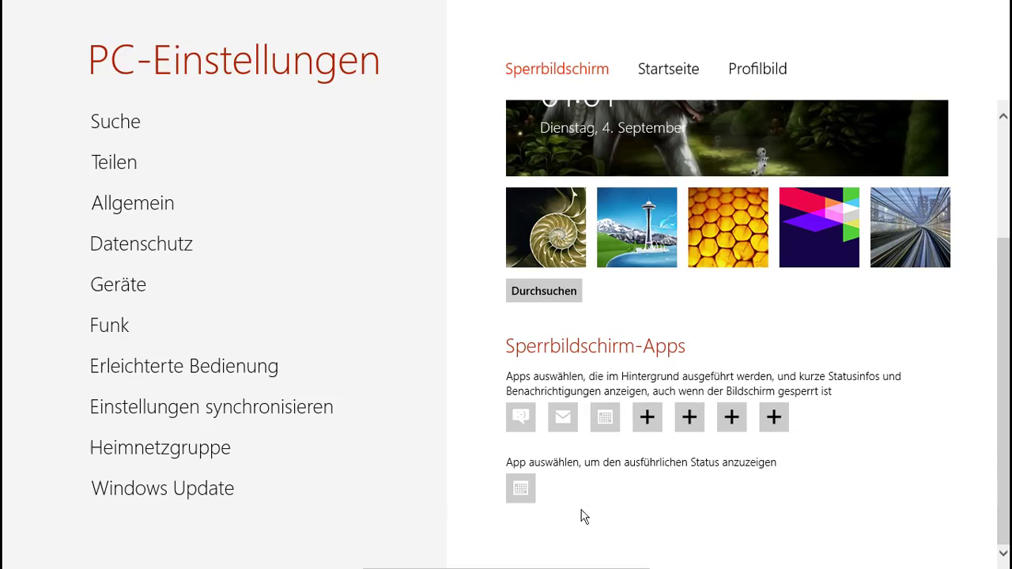
Step: Fill the three lock-screen app slots with Mail, Wetter and Nachrichten
{"action": "left_click", "coordinate": [528, 425]}
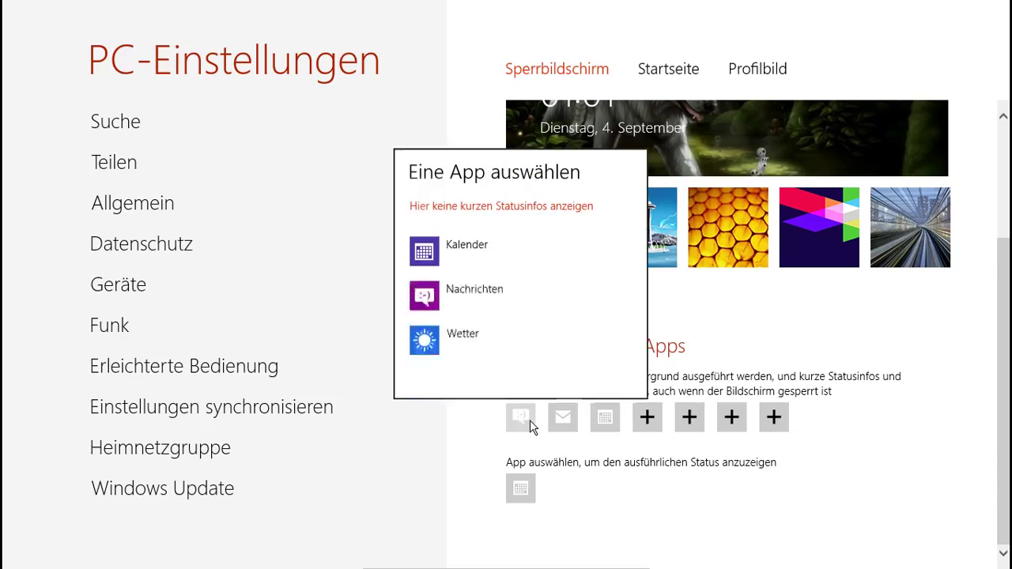
{"action": "left_click", "coordinate": [457, 292]}
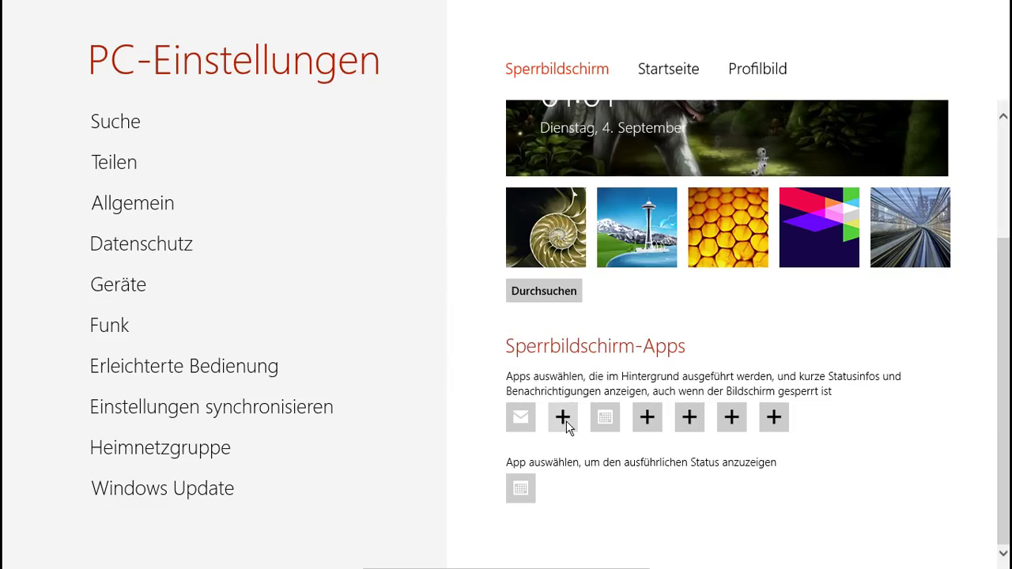
{"action": "left_click", "coordinate": [564, 419]}
{"action": "left_click", "coordinate": [496, 351]}
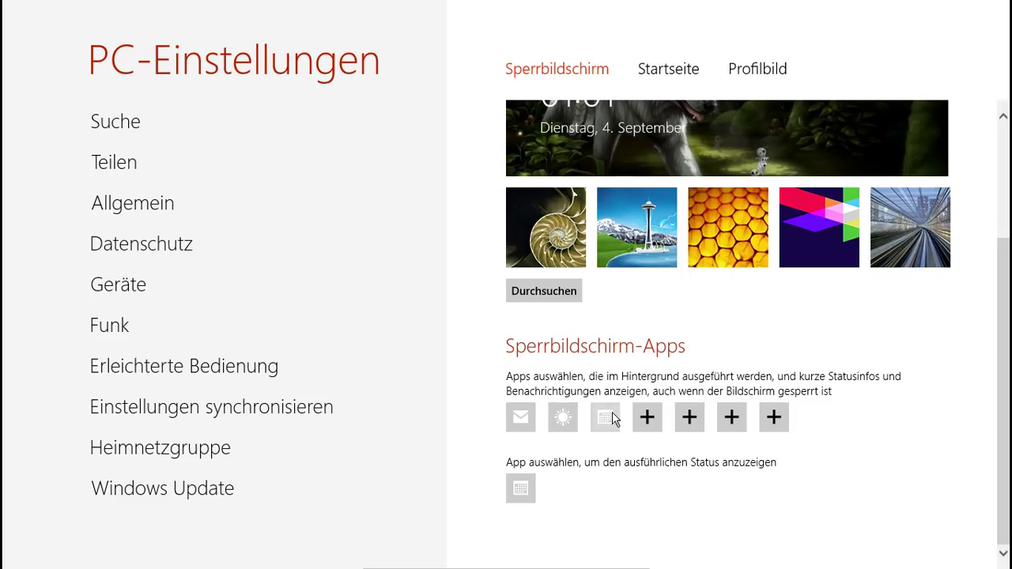
{"action": "left_click", "coordinate": [614, 419]}
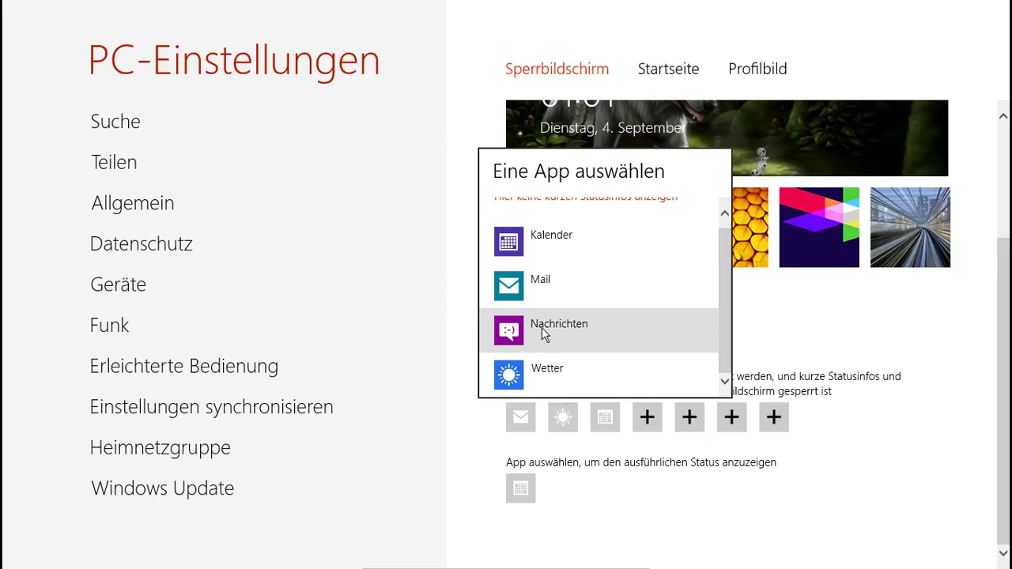
{"action": "left_click", "coordinate": [543, 333]}
{"action": "scroll", "coordinate": [656, 314], "scroll_direction": "up", "scroll_amount": 3}
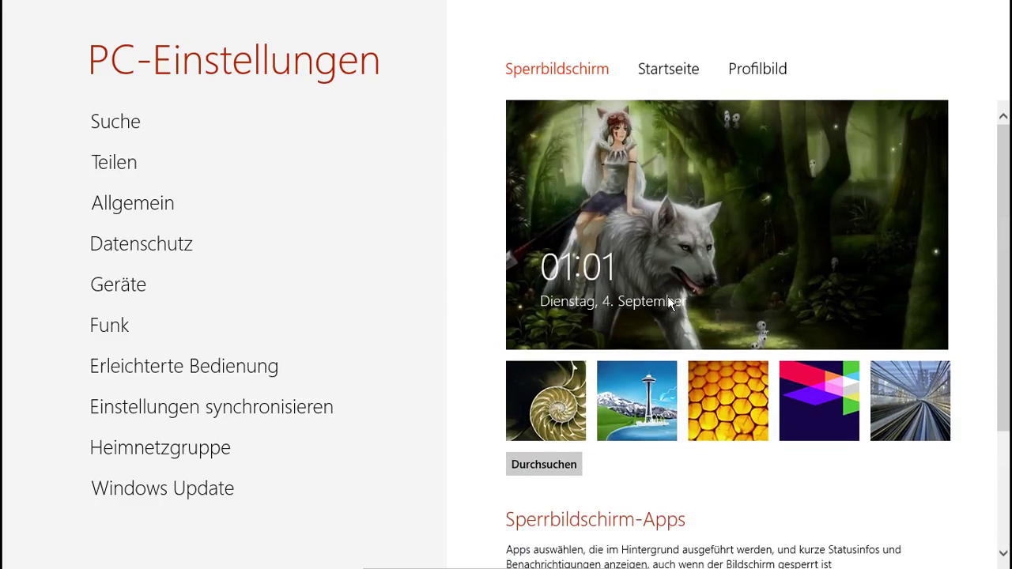
Step: View the Teilen sharing settings, then go to the Suche search settings page
{"action": "left_click", "coordinate": [130, 163]}
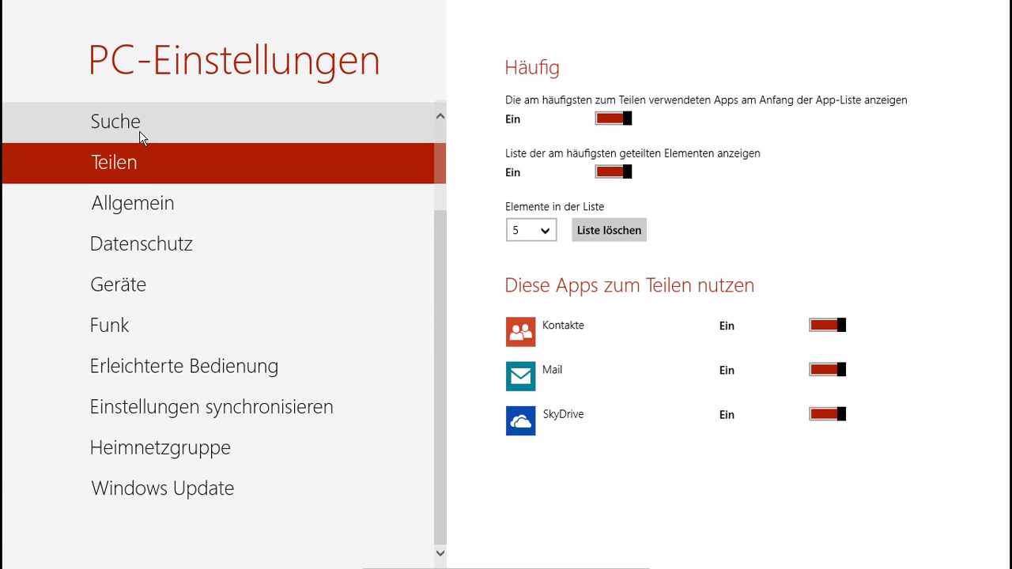
{"action": "left_click", "coordinate": [141, 136]}
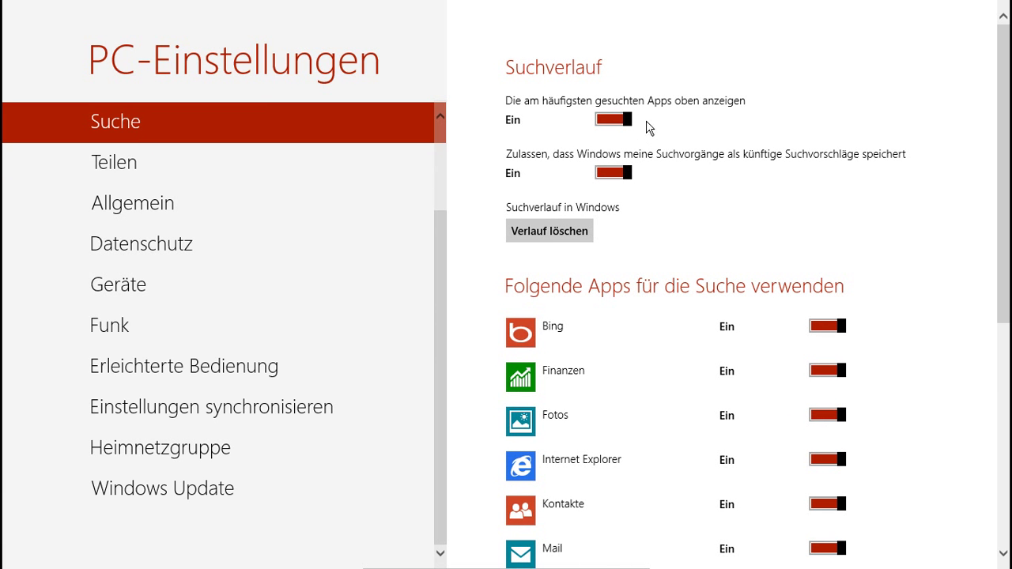